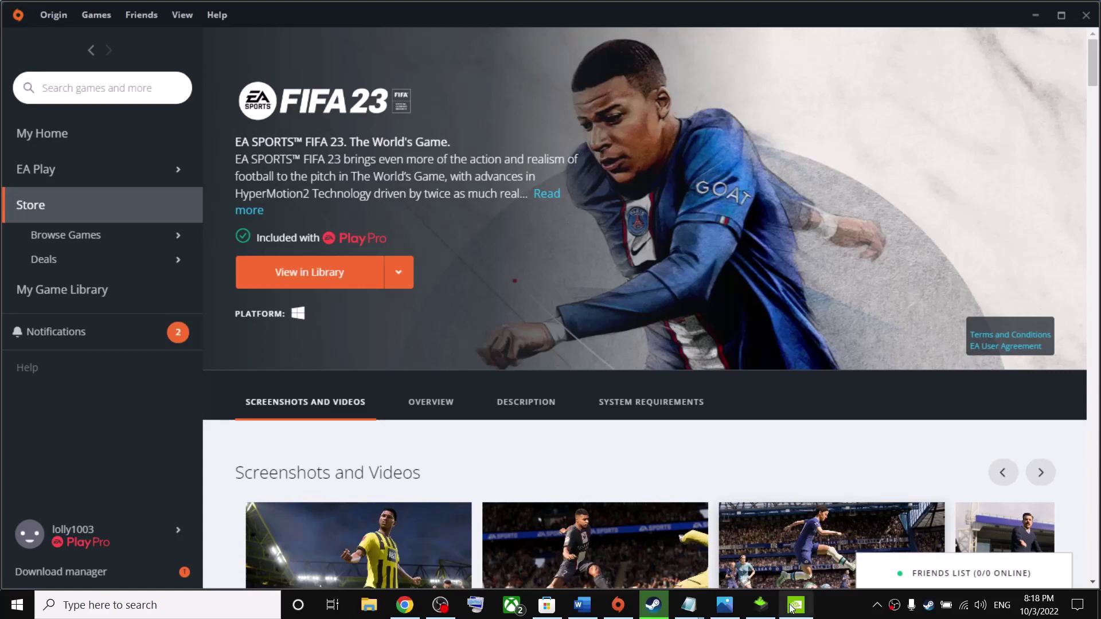
# Glance at the DirectX error screenshots in Photos, minimize them, and return to the Word fix guide.
pyautogui.click(721, 607)
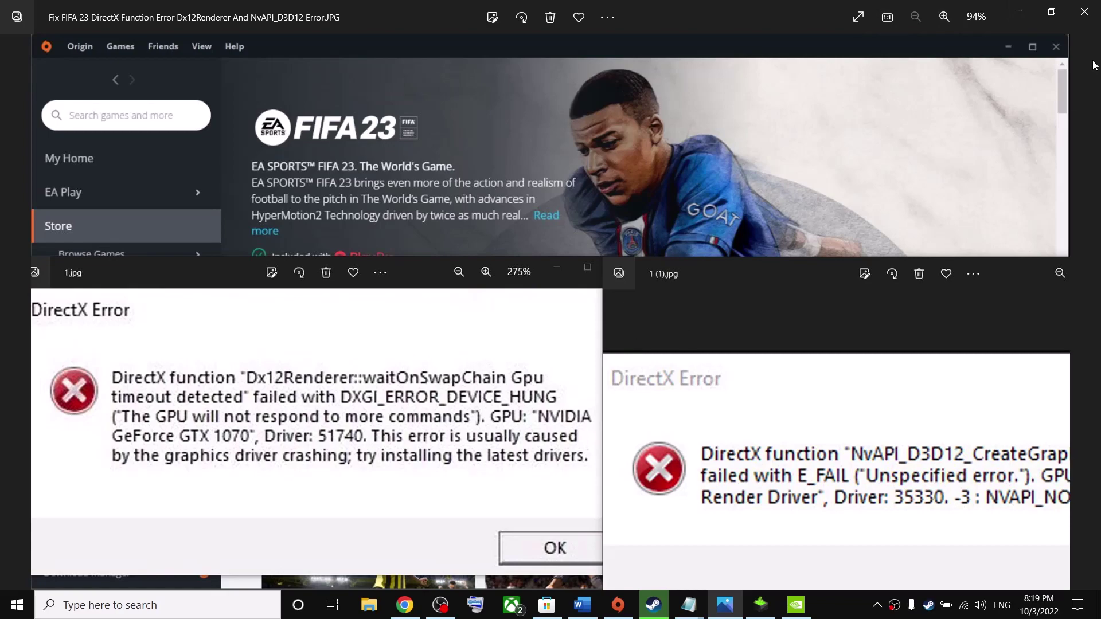
pyautogui.click(1025, 15)
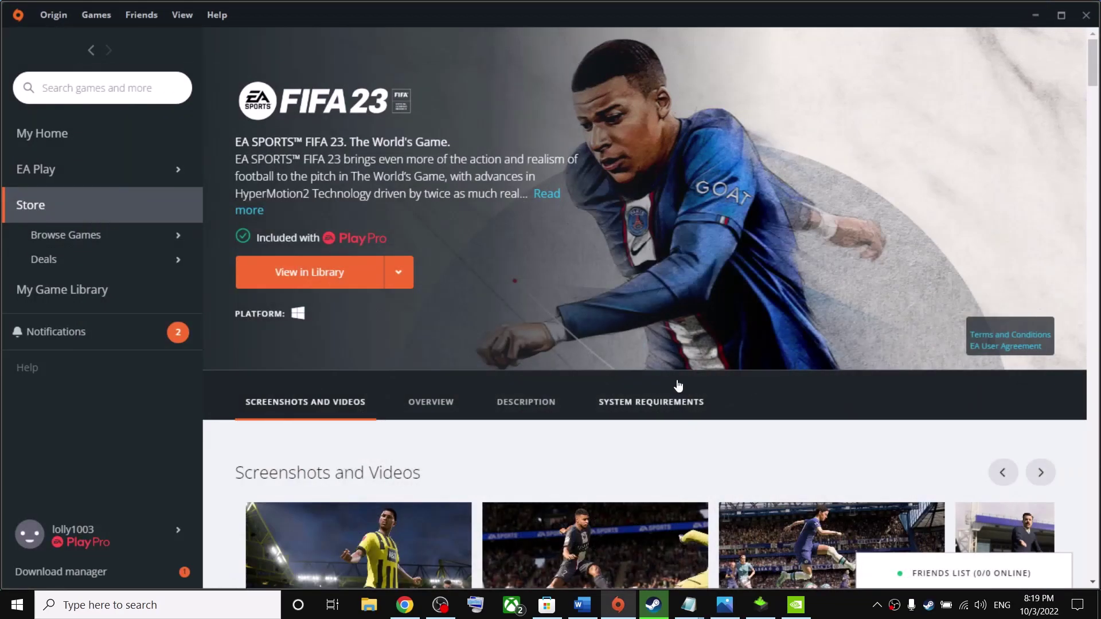
pyautogui.click(582, 605)
# Highlight Step 1's 'Xbox Controller users' note and the Xbox Accessories app name, then go to Microsoft Store.
pyautogui.moveTo(274, 289); pyautogui.dragTo(600, 287)
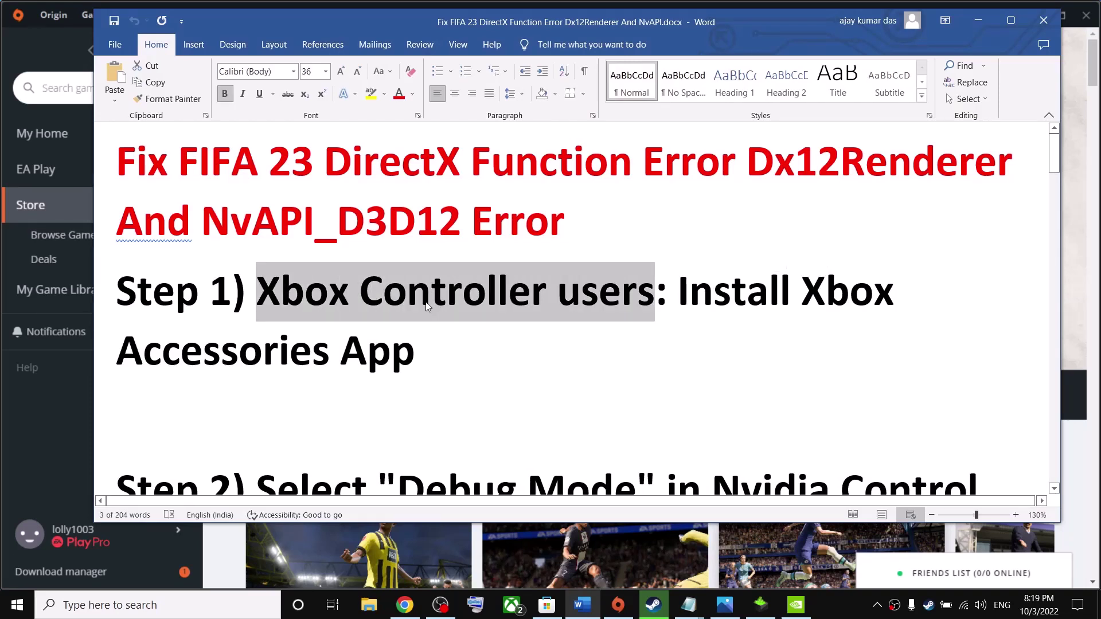
pyautogui.moveTo(139, 347); pyautogui.dragTo(853, 295)
pyautogui.hotkey('ctrl', 'c')
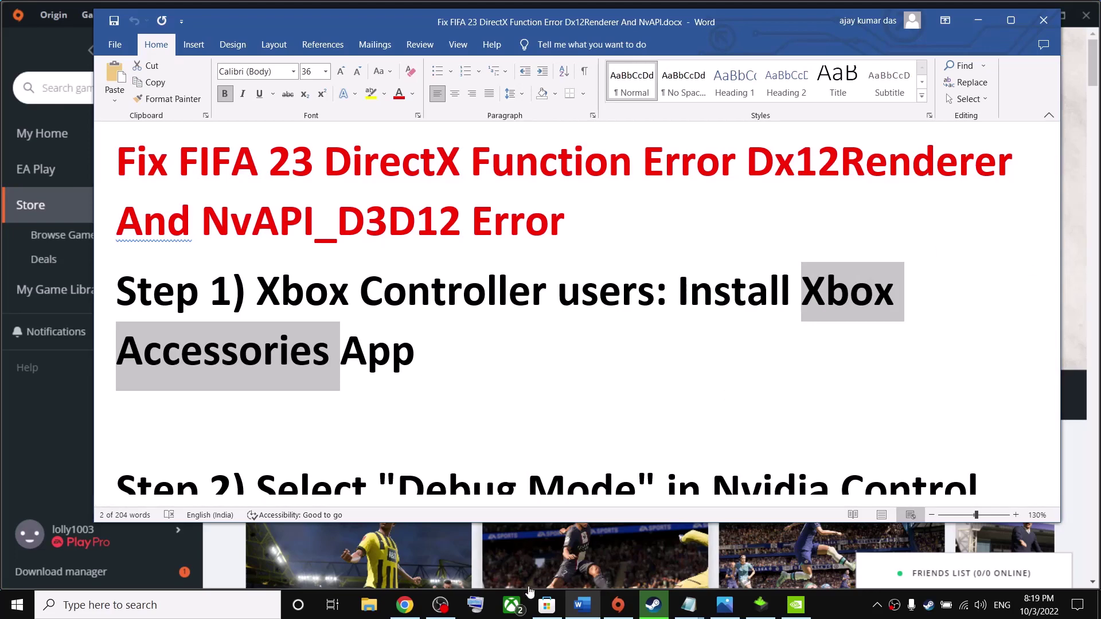
pyautogui.click(547, 605)
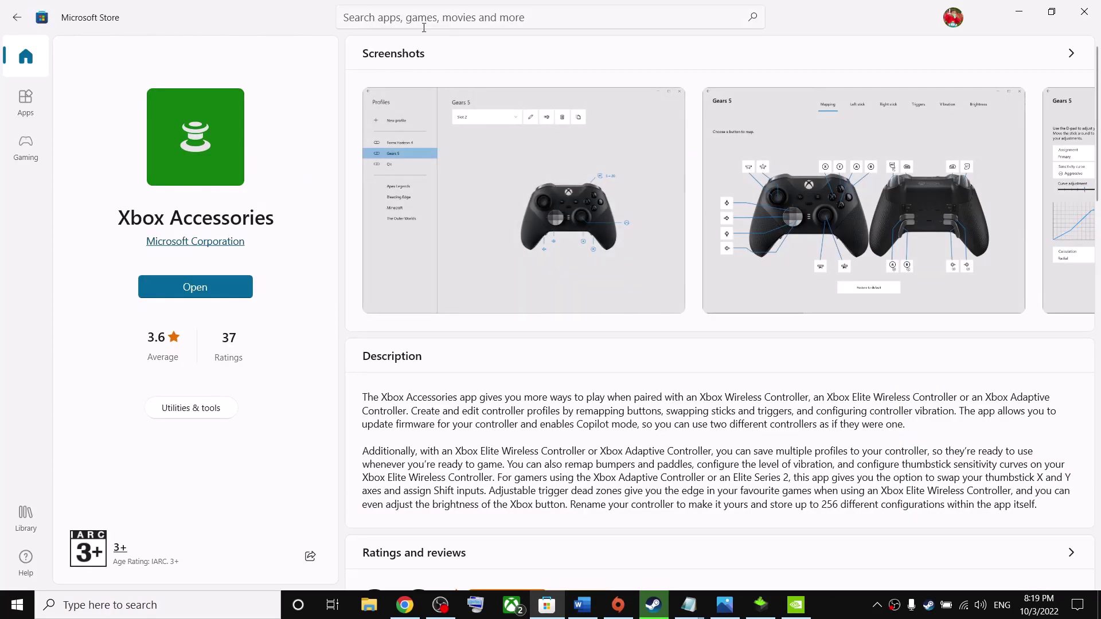
# Search Microsoft Store for Xbox Accessories, open its app page, and launch the app.
pyautogui.click(413, 10)
pyautogui.hotkey('ctrl', 'v')
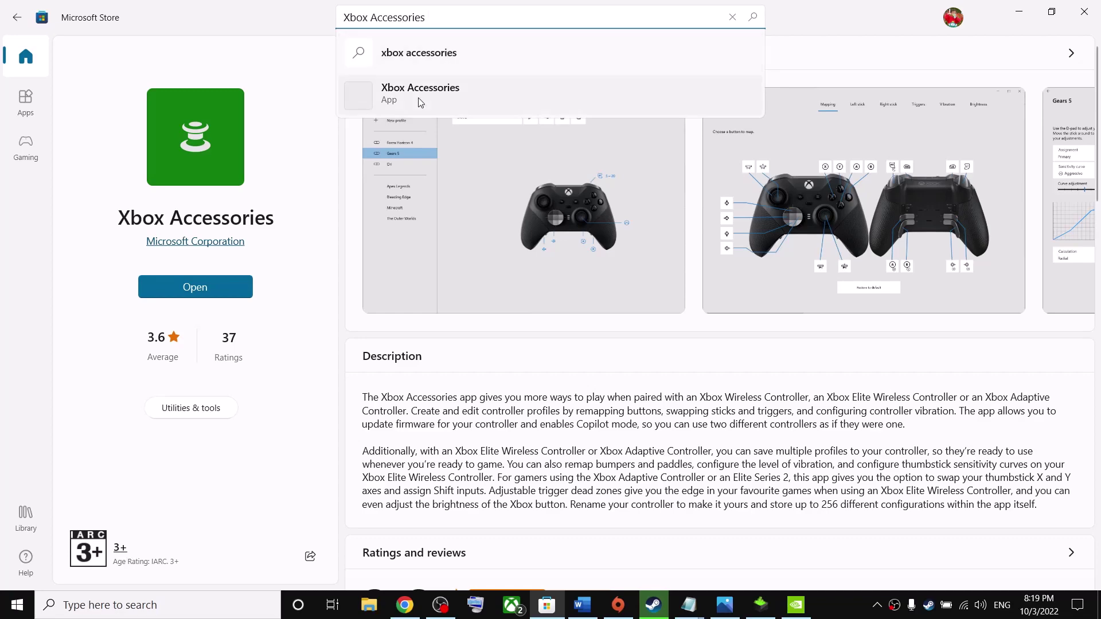
pyautogui.click(403, 99)
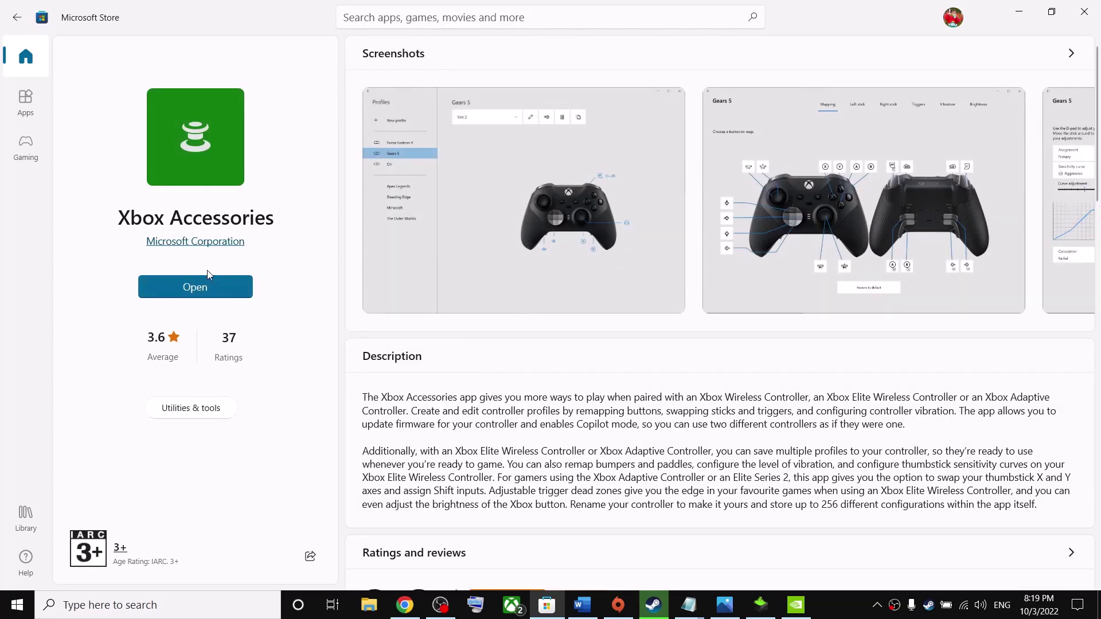
pyautogui.click(162, 282)
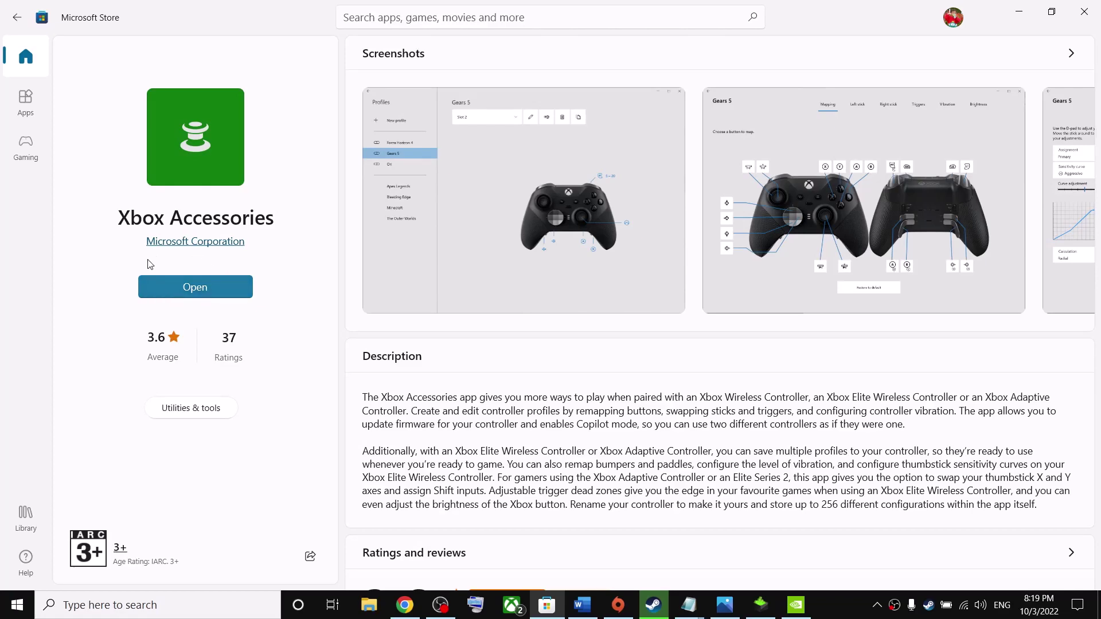
pyautogui.click(196, 292)
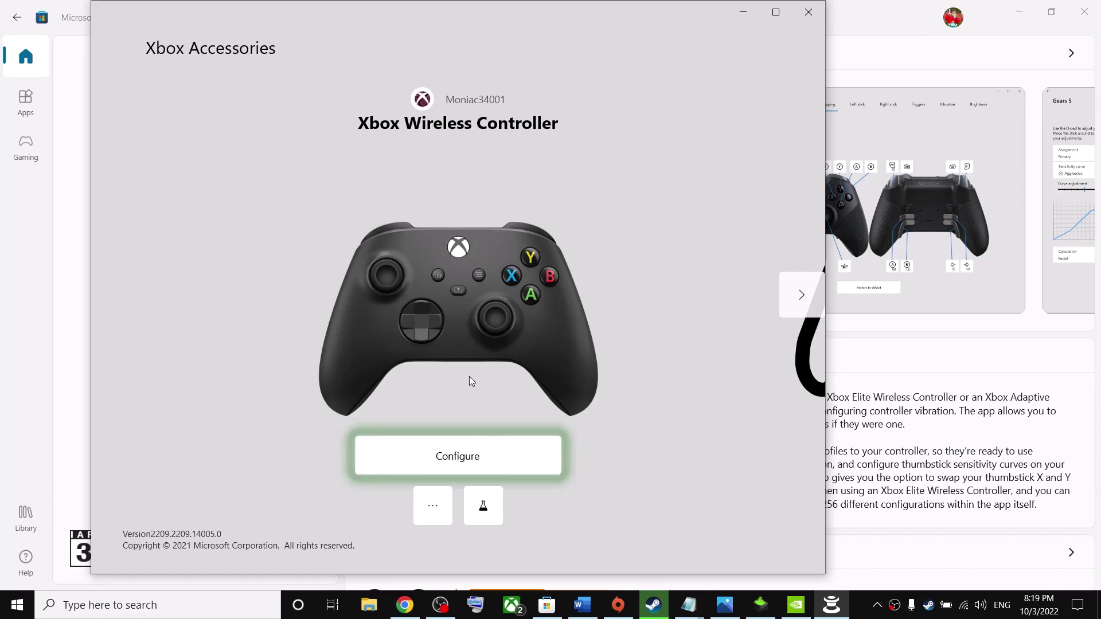
# Start the Xbox Wireless Controller firmware update to version 5.11.3118.0.
pyautogui.click(434, 508)
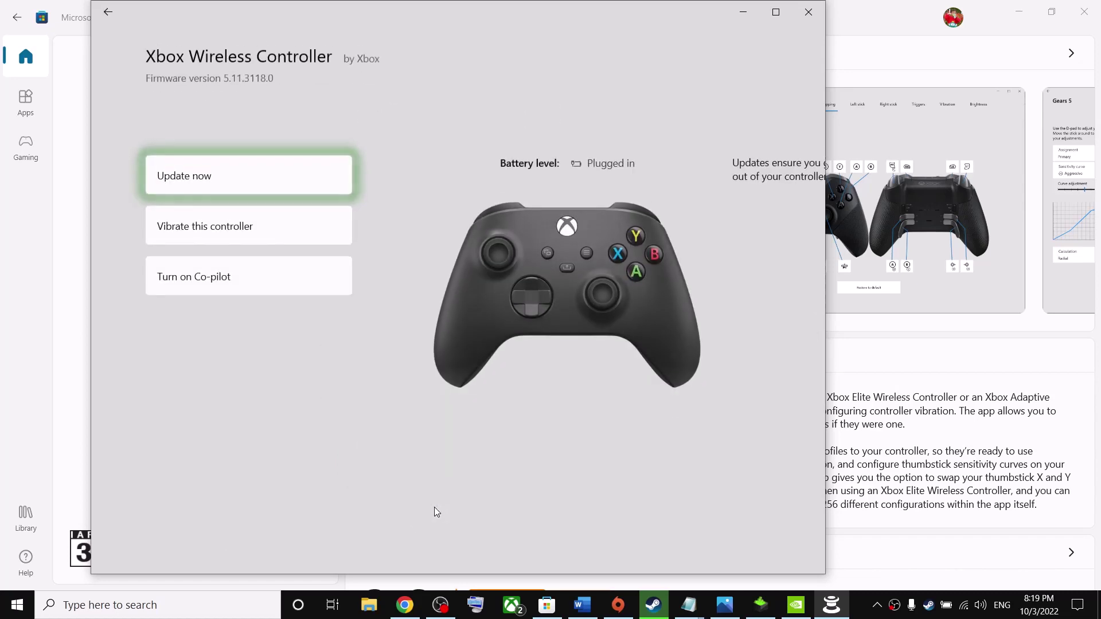
pyautogui.click(256, 165)
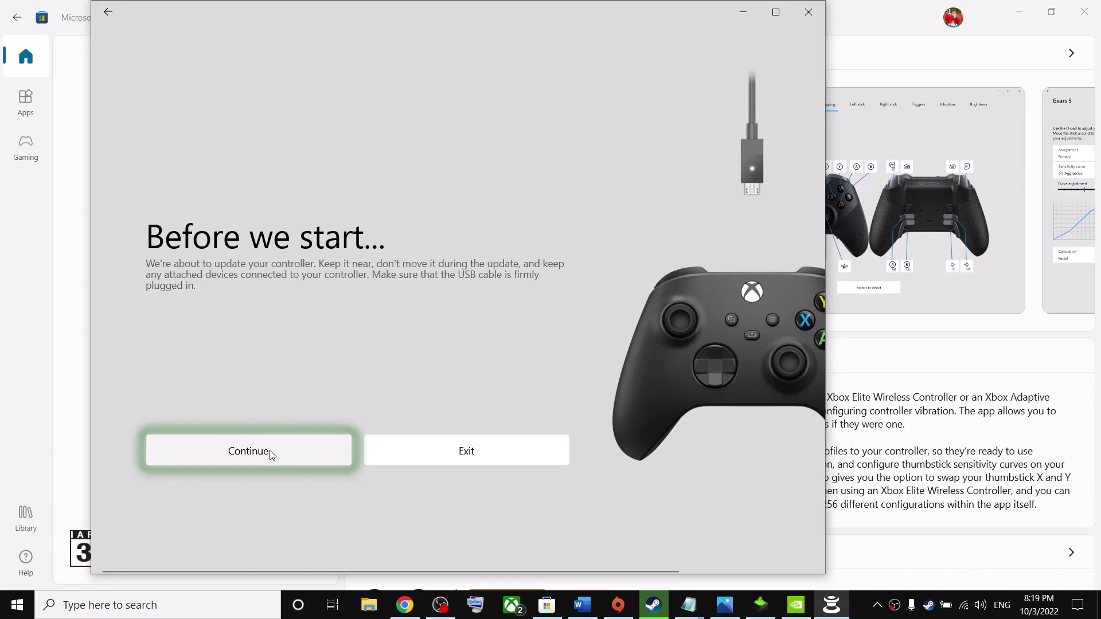
pyautogui.click(269, 450)
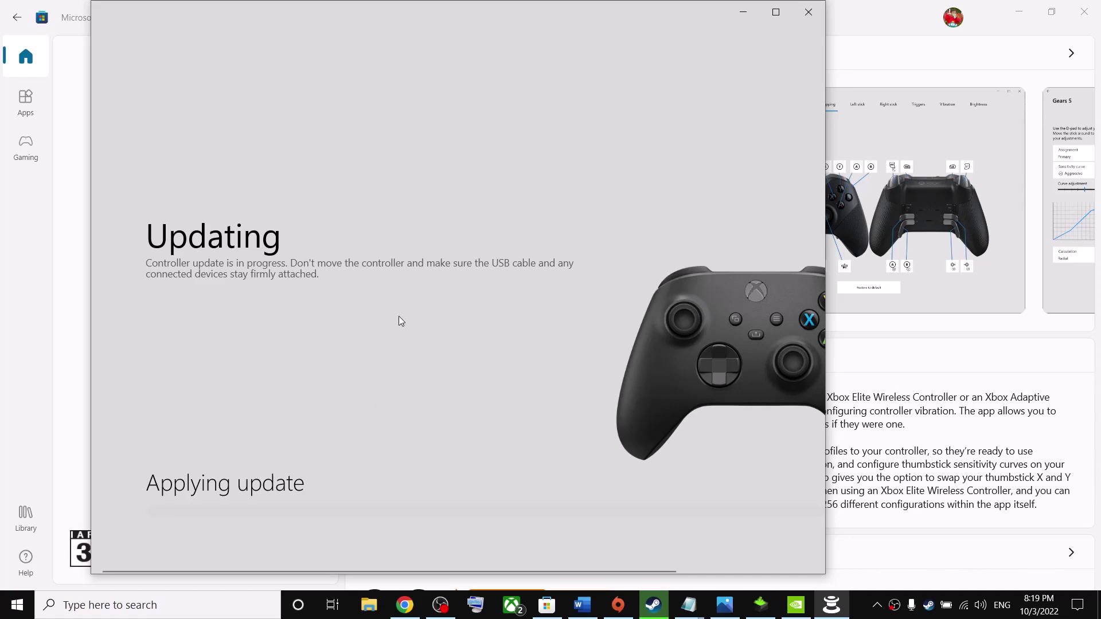
# Back in the guide, highlight Step 2 on Nvidia Control Panel Debug Mode, then show the desktop.
pyautogui.click(583, 605)
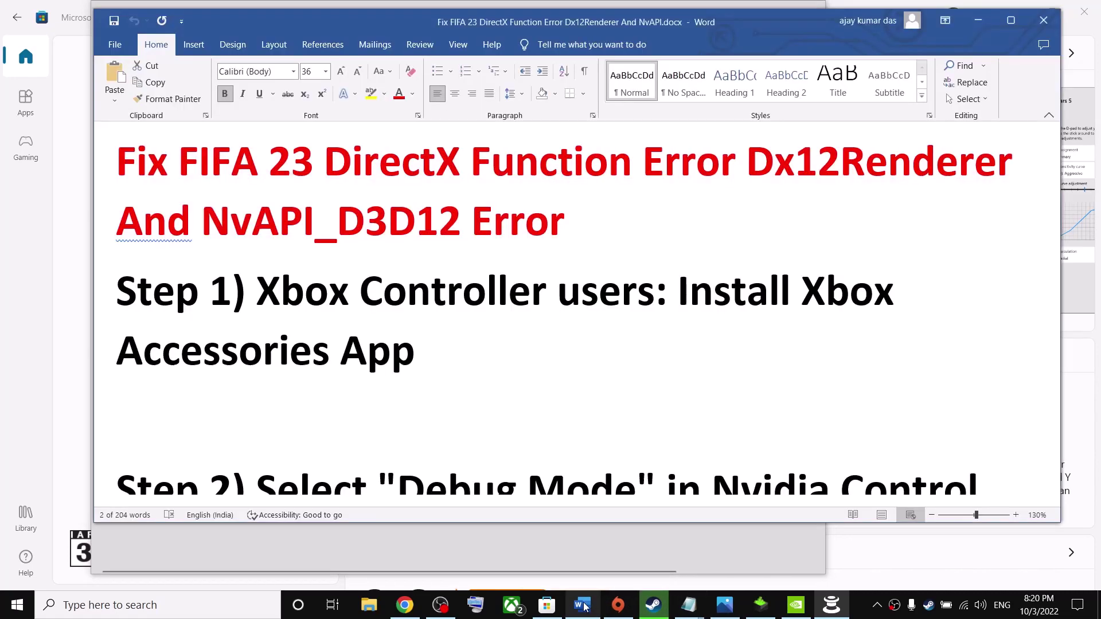
pyautogui.scroll(-3, 476, 364)
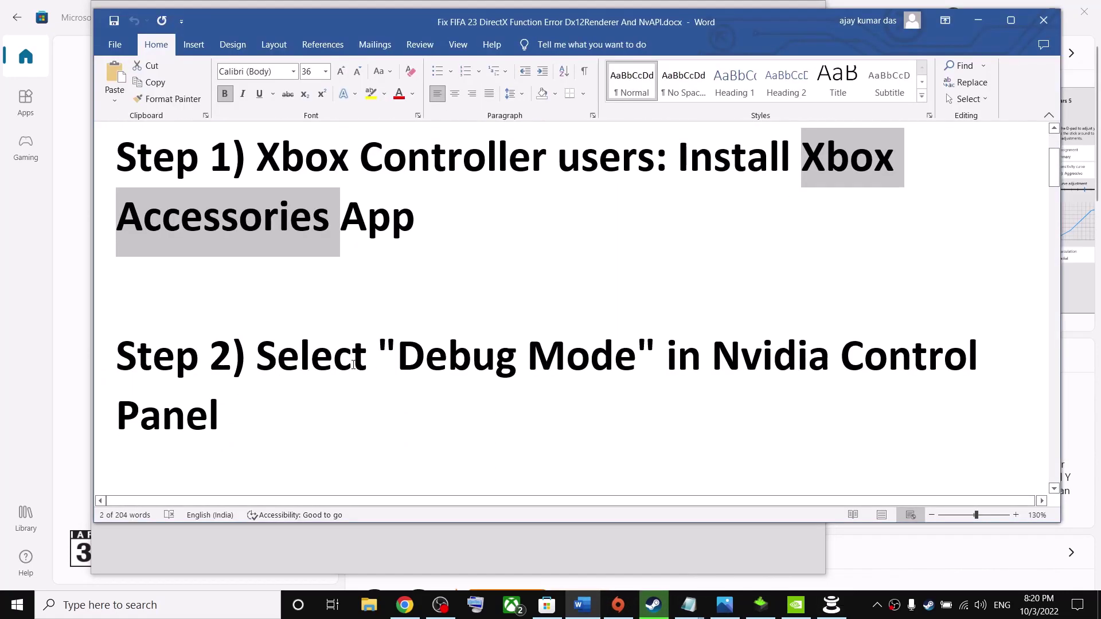
pyautogui.moveTo(258, 360); pyautogui.dragTo(816, 393)
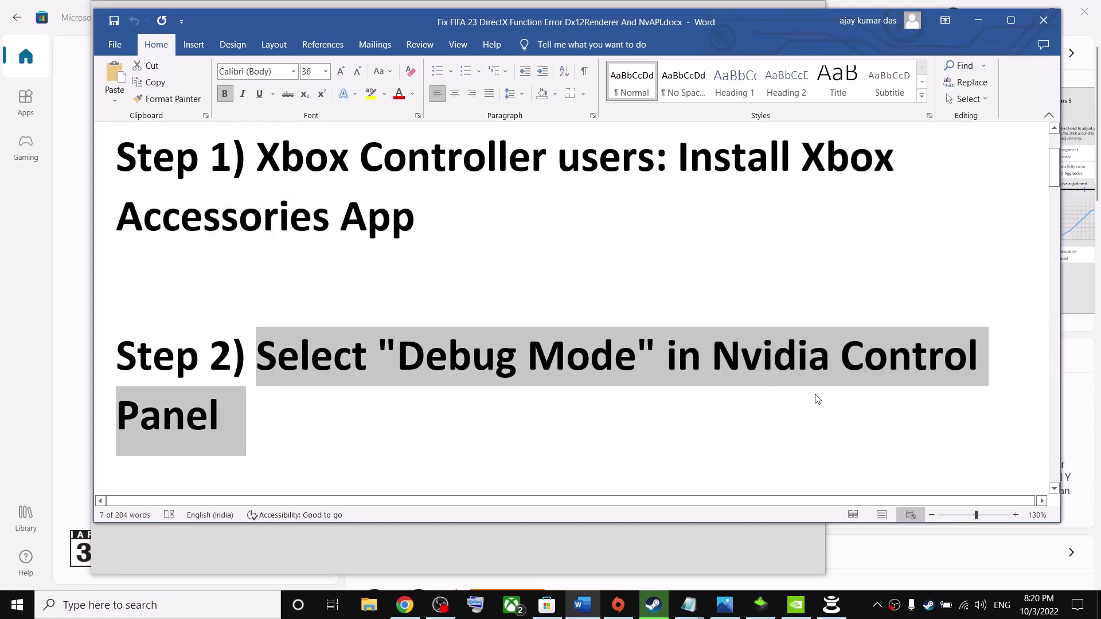
pyautogui.press('super+d')
# Launch NVIDIA Control Panel from the desktop menu, enable Debug Mode under Help, and close it.
pyautogui.rightClick(666, 286)
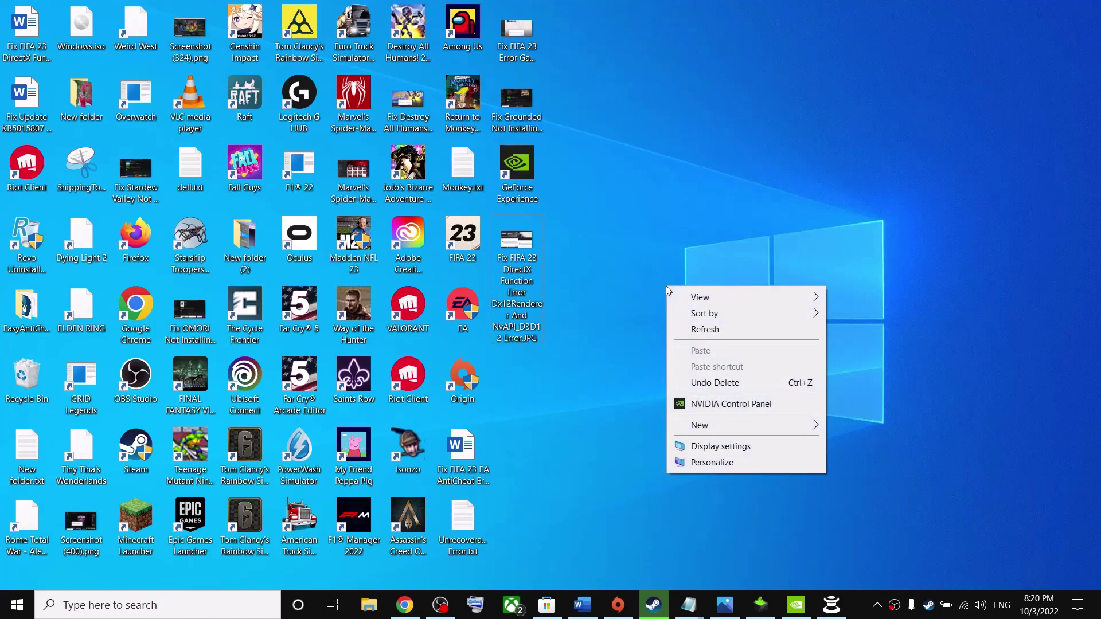
pyautogui.click(731, 404)
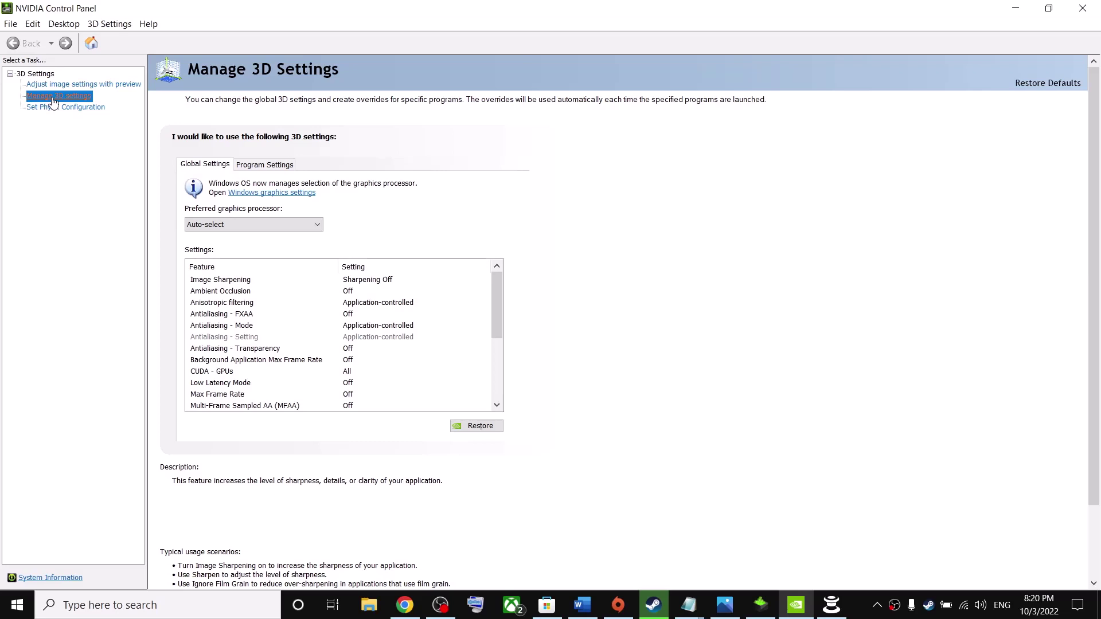
pyautogui.click(148, 24)
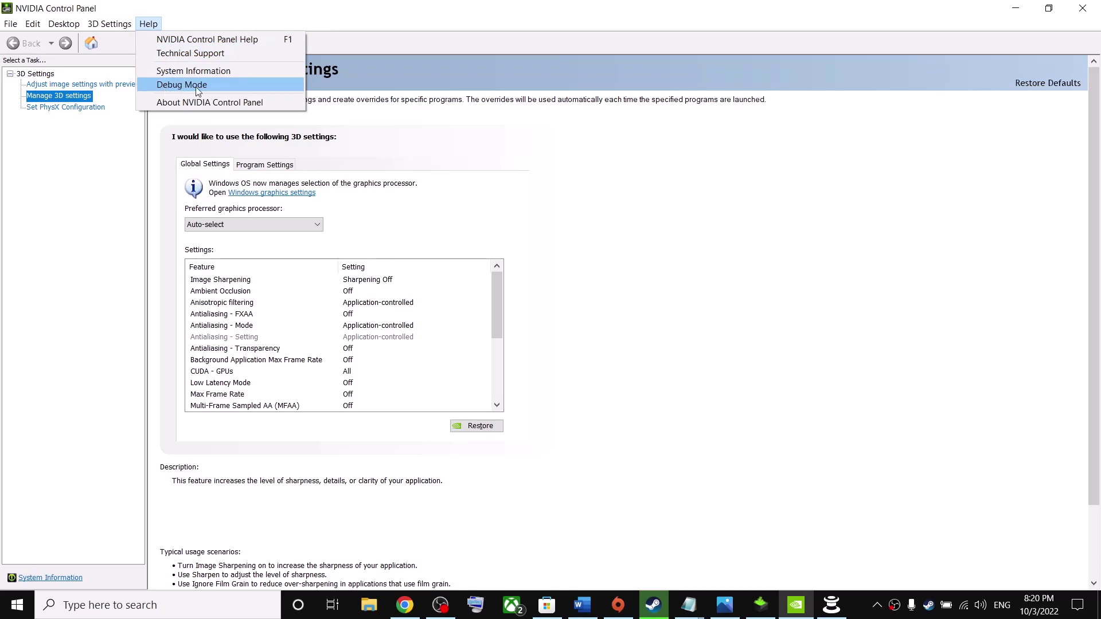
pyautogui.click(181, 85)
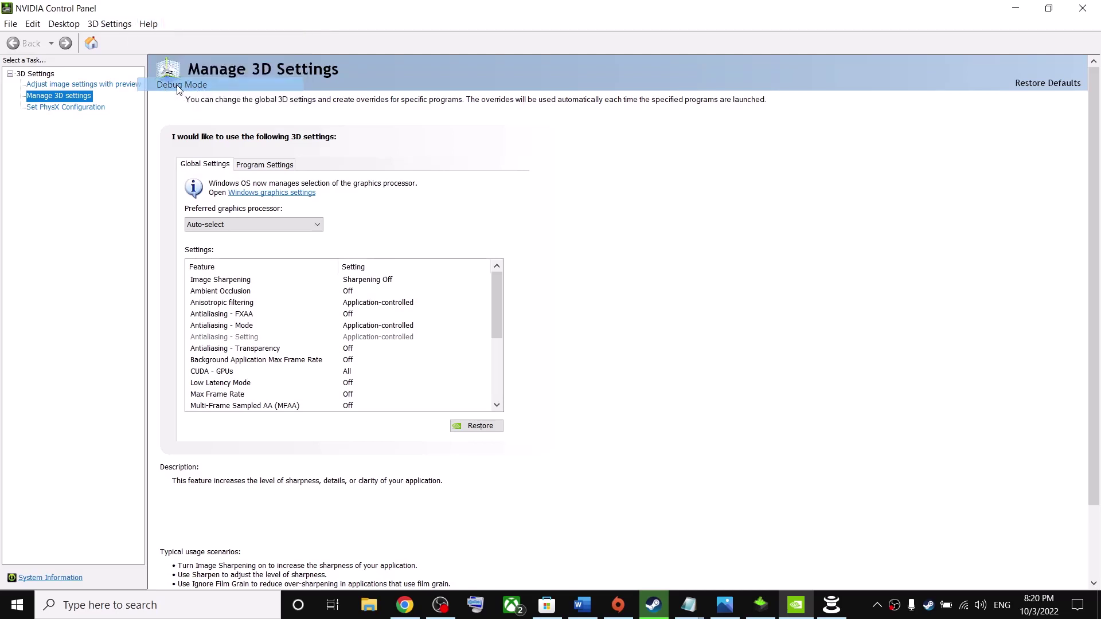
pyautogui.click(148, 24)
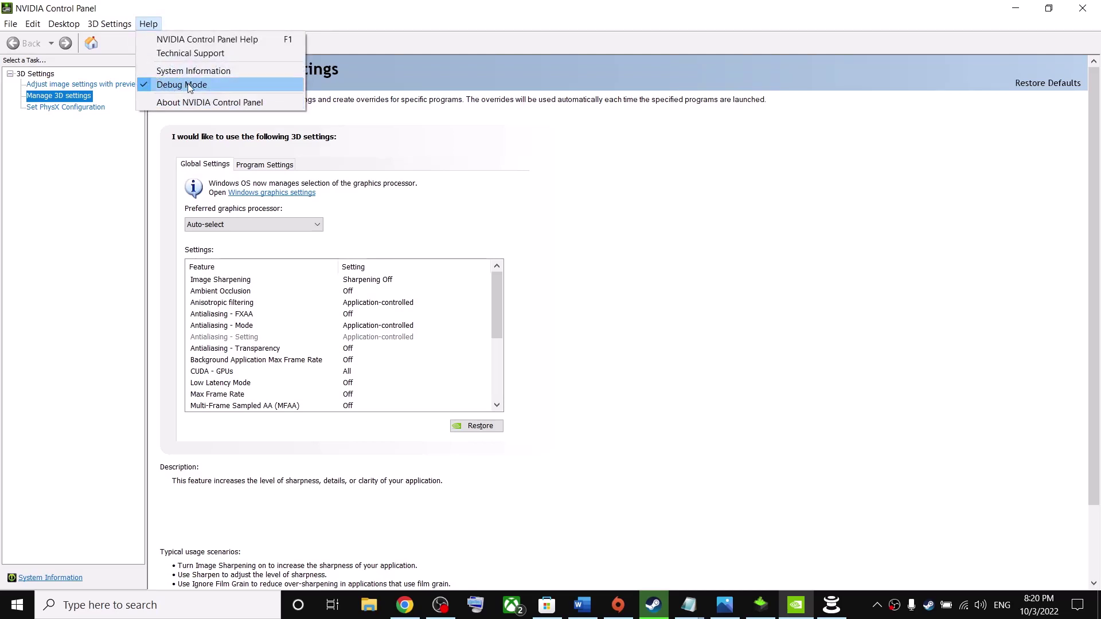
pyautogui.click(181, 85)
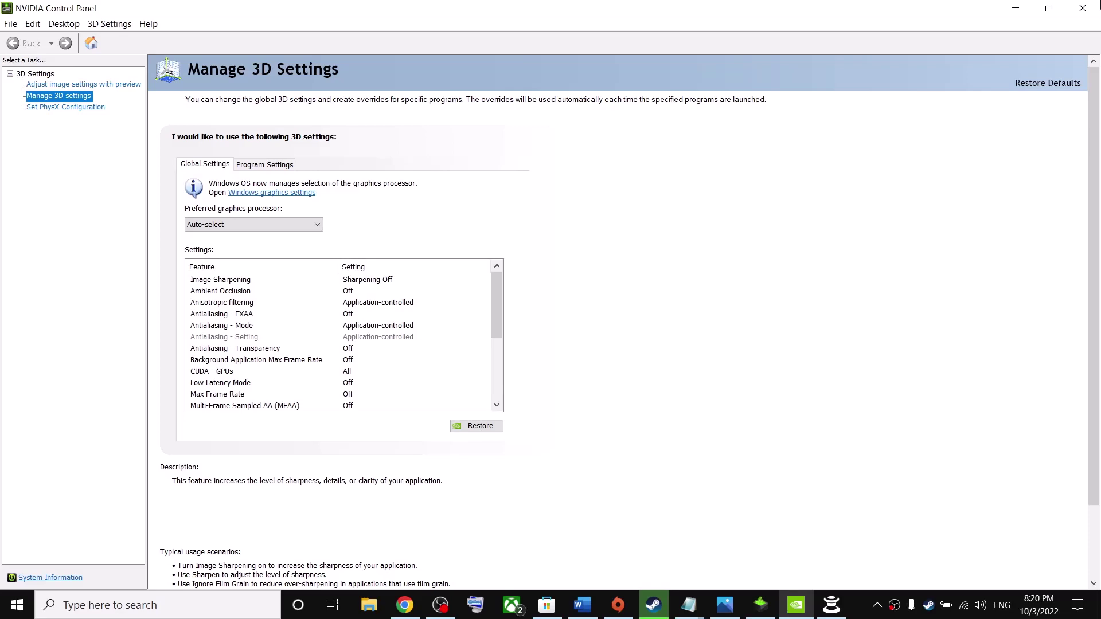
pyautogui.click(1093, 9)
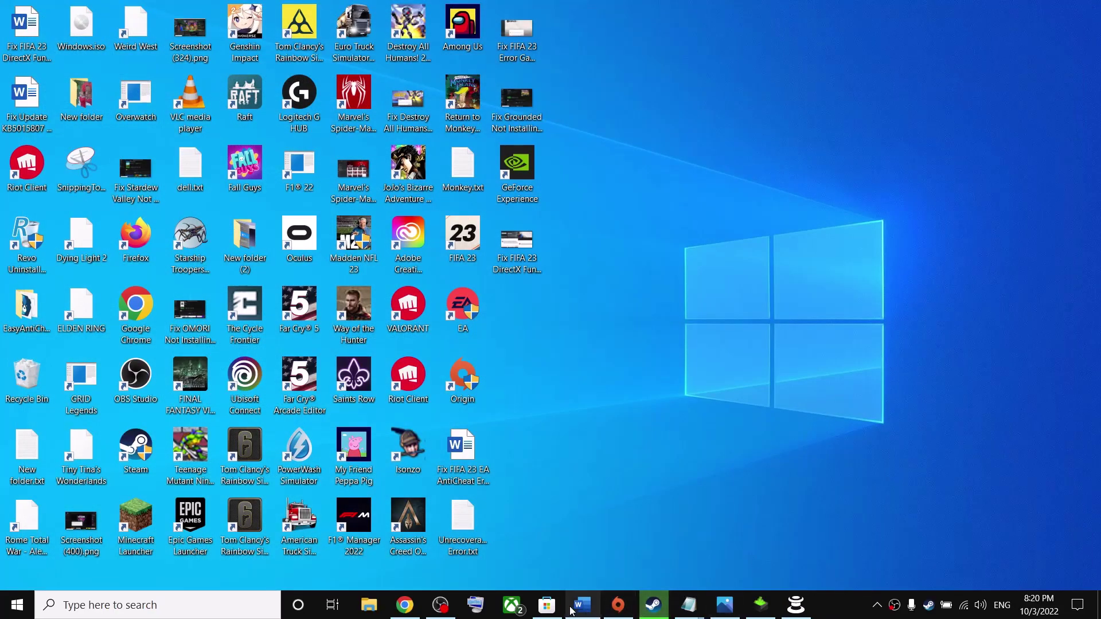
# Highlight Step 3's clean driver install text and its NVIDIA and AMD driver download links.
pyautogui.click(571, 611)
pyautogui.scroll(-4, 414, 387)
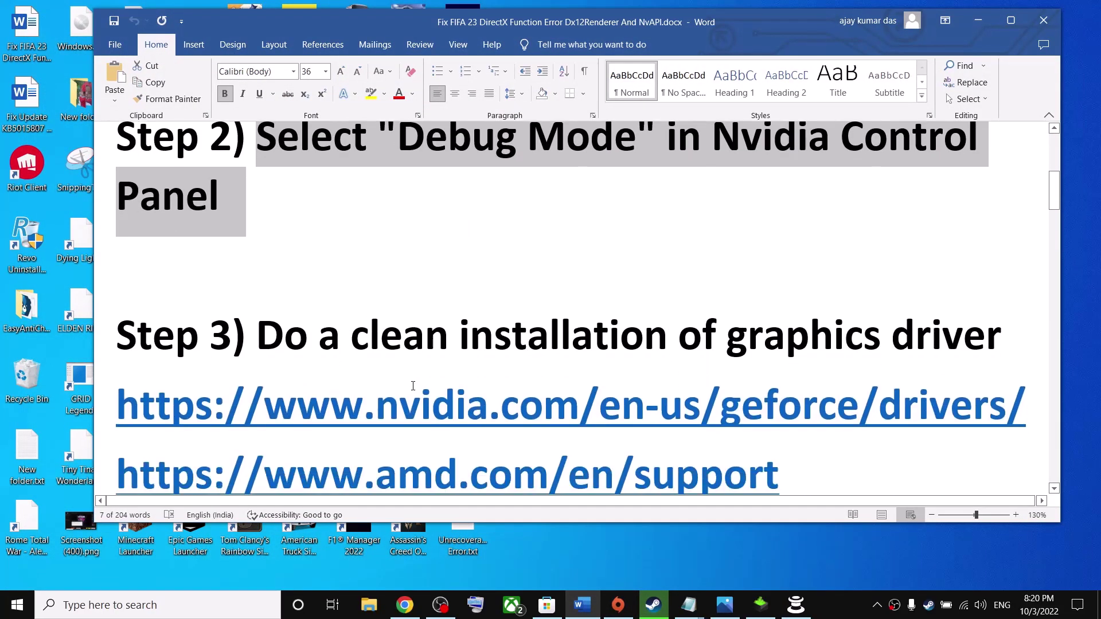
pyautogui.moveTo(257, 331); pyautogui.dragTo(808, 330)
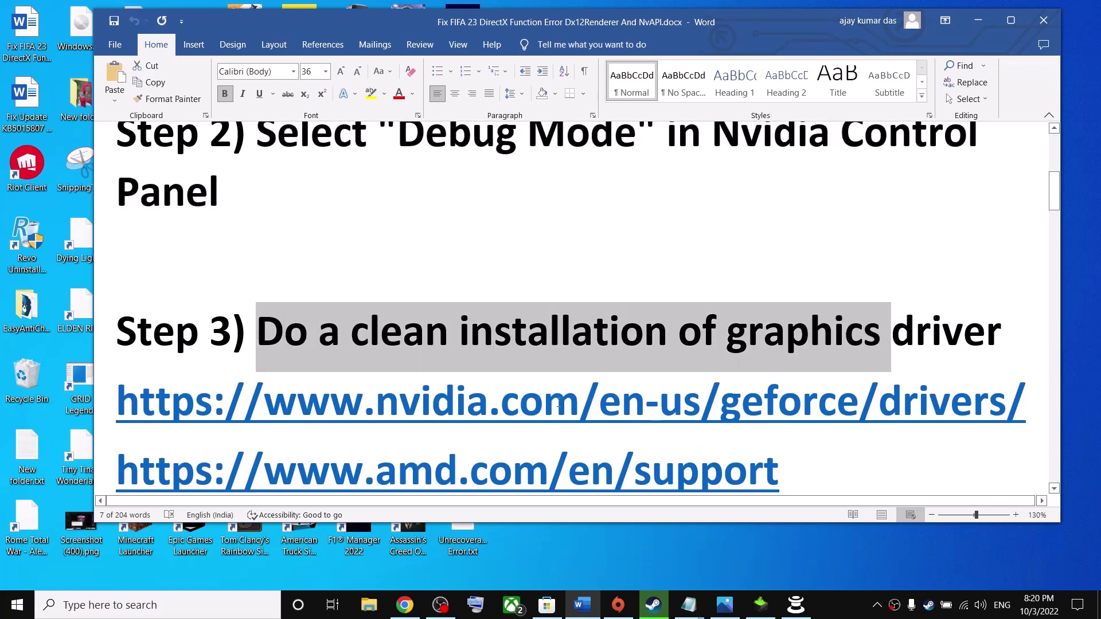
pyautogui.scroll(-1, 374, 367)
pyautogui.moveTo(293, 359); pyautogui.dragTo(917, 361)
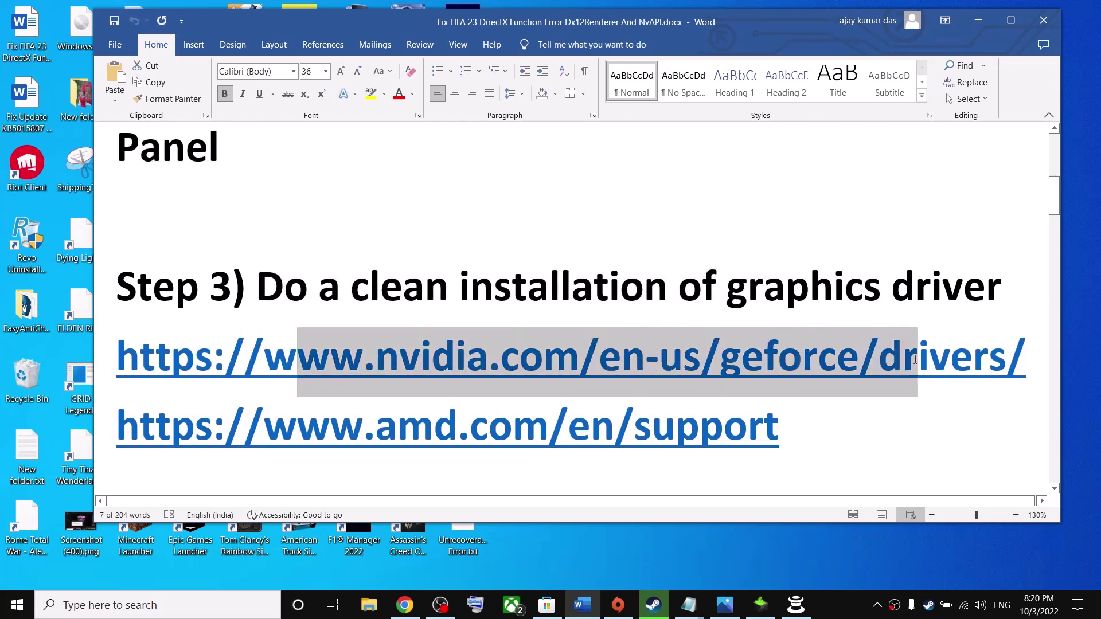
pyautogui.moveTo(245, 425); pyautogui.dragTo(723, 428)
pyautogui.moveTo(318, 360); pyautogui.dragTo(770, 360)
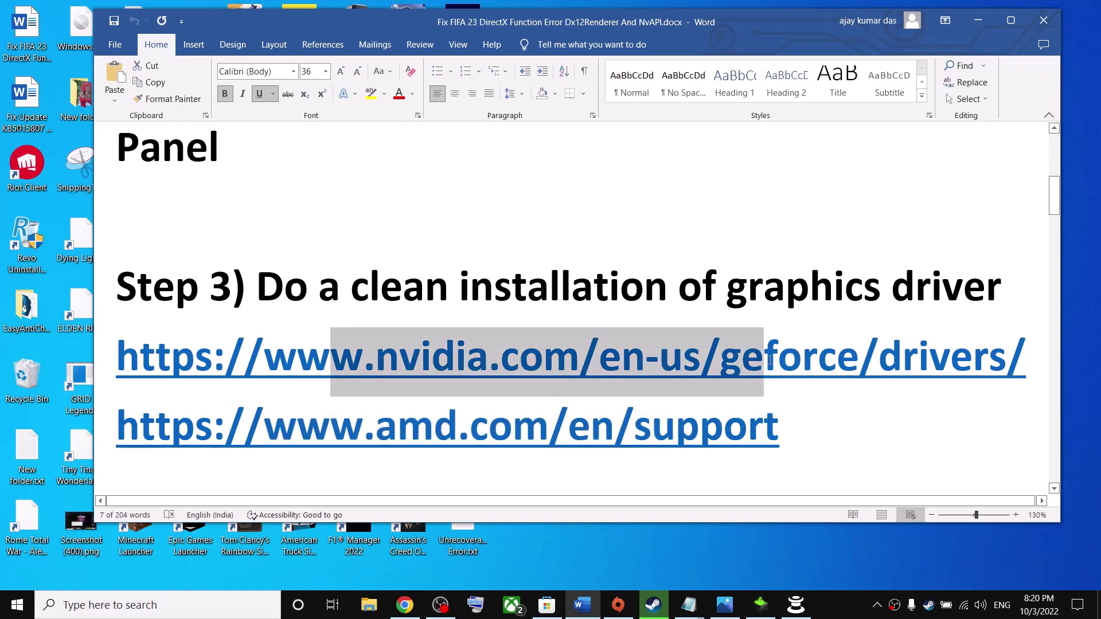
# Search NVIDIA drivers for the GTX 1050 on Windows 10 64-bit and highlight Game Ready Driver 517.48.
pyautogui.click(405, 604)
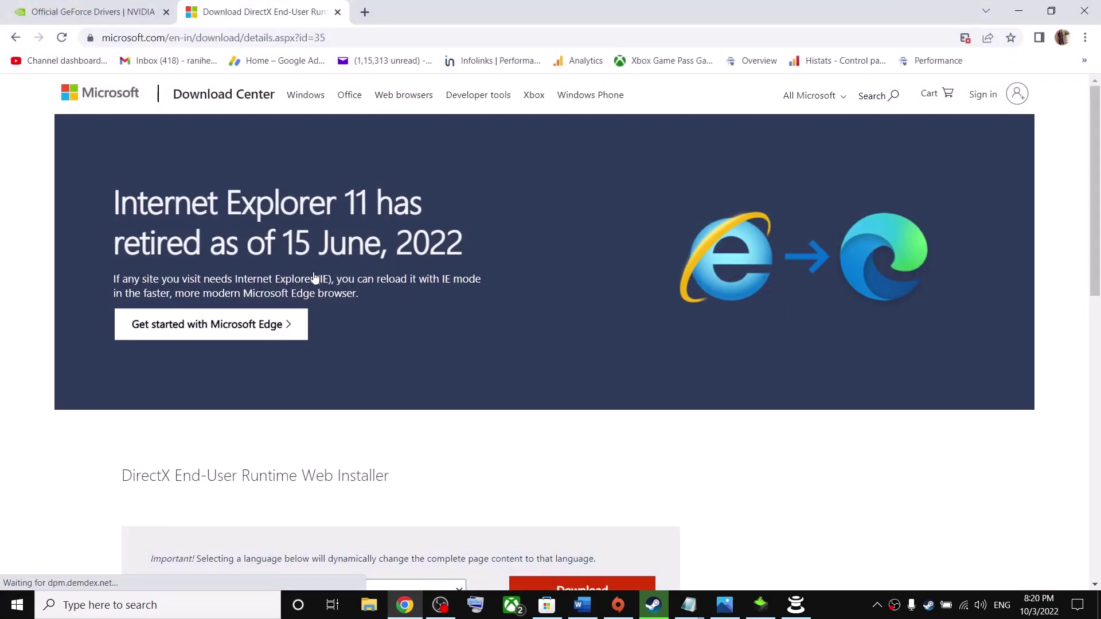
pyautogui.click(94, 7)
pyautogui.scroll(-6, 788, 466)
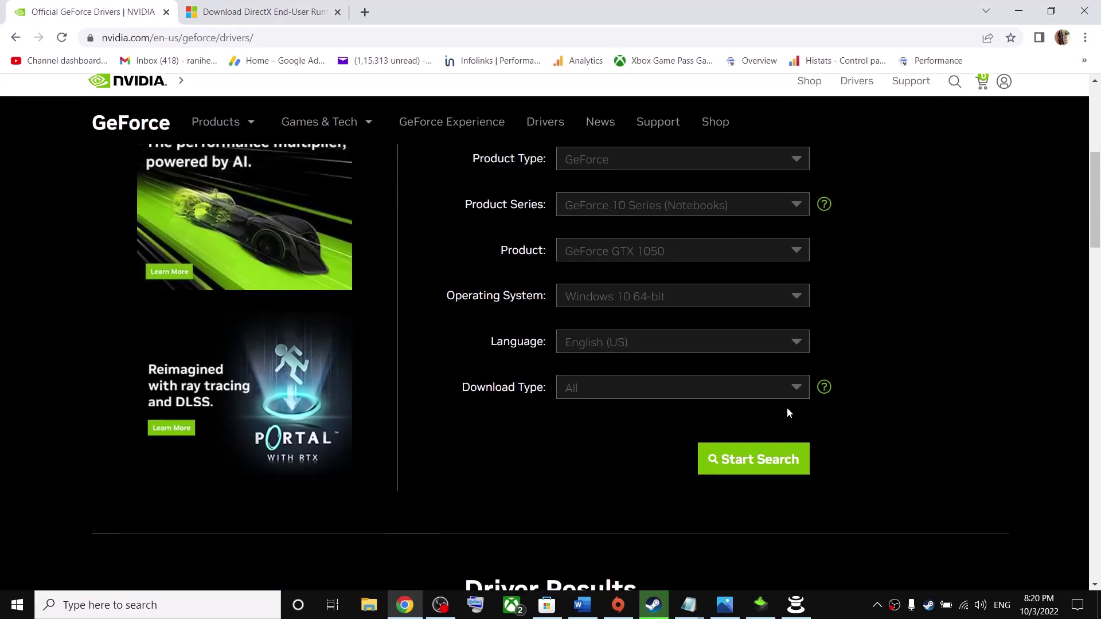
pyautogui.scroll(3, 694, 304)
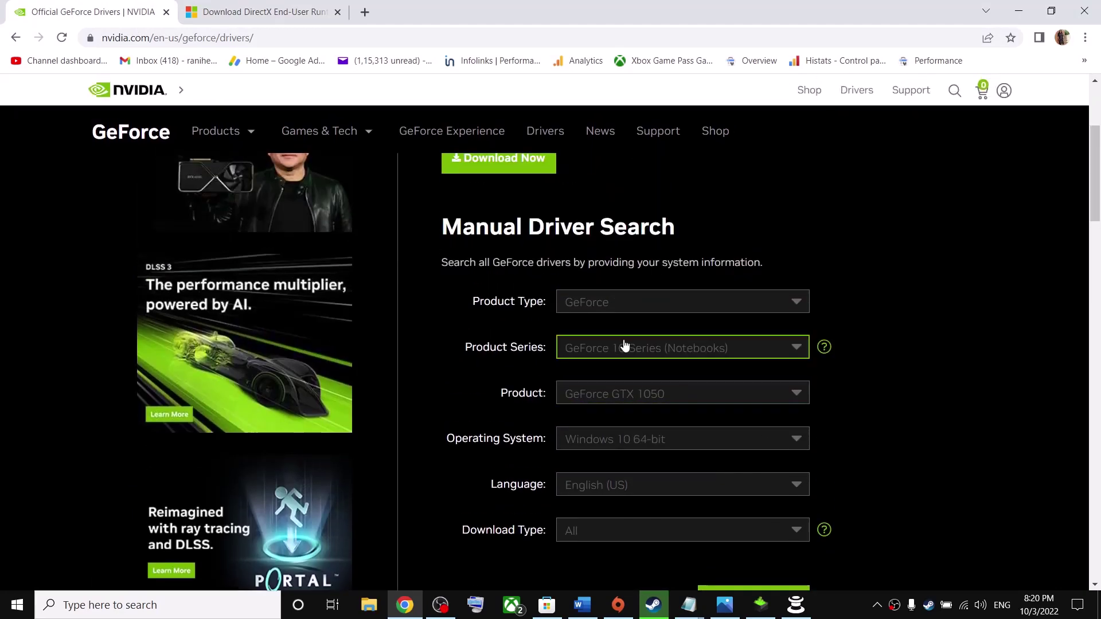
pyautogui.scroll(-1, 642, 413)
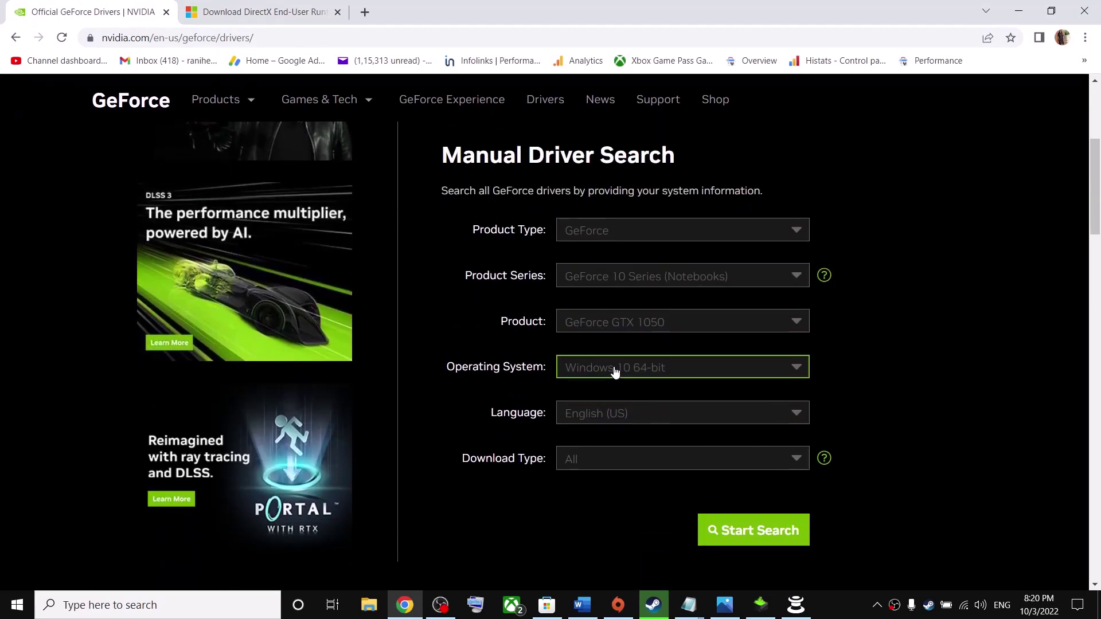
pyautogui.click(615, 372)
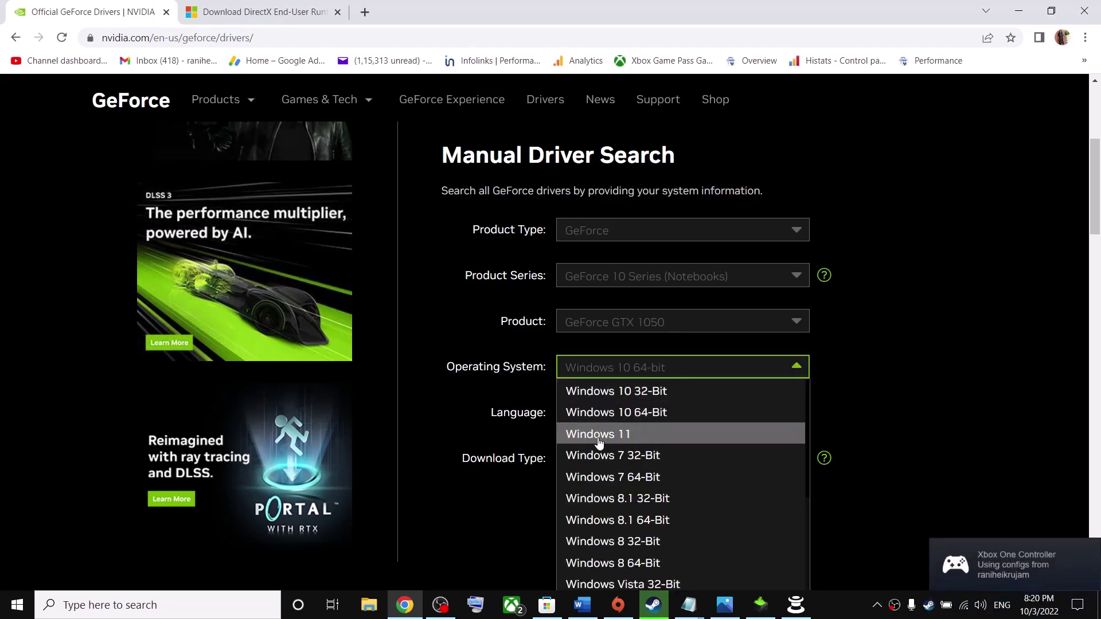
pyautogui.click(479, 392)
pyautogui.scroll(-2, 746, 447)
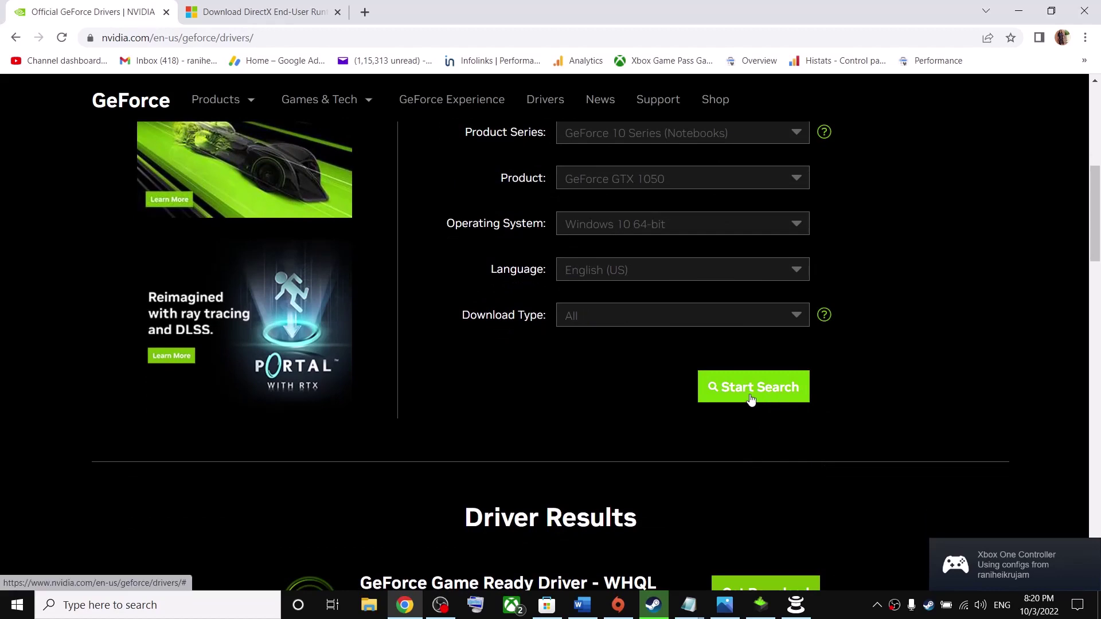
pyautogui.scroll(-3, 717, 407)
pyautogui.moveTo(360, 370); pyautogui.dragTo(586, 369)
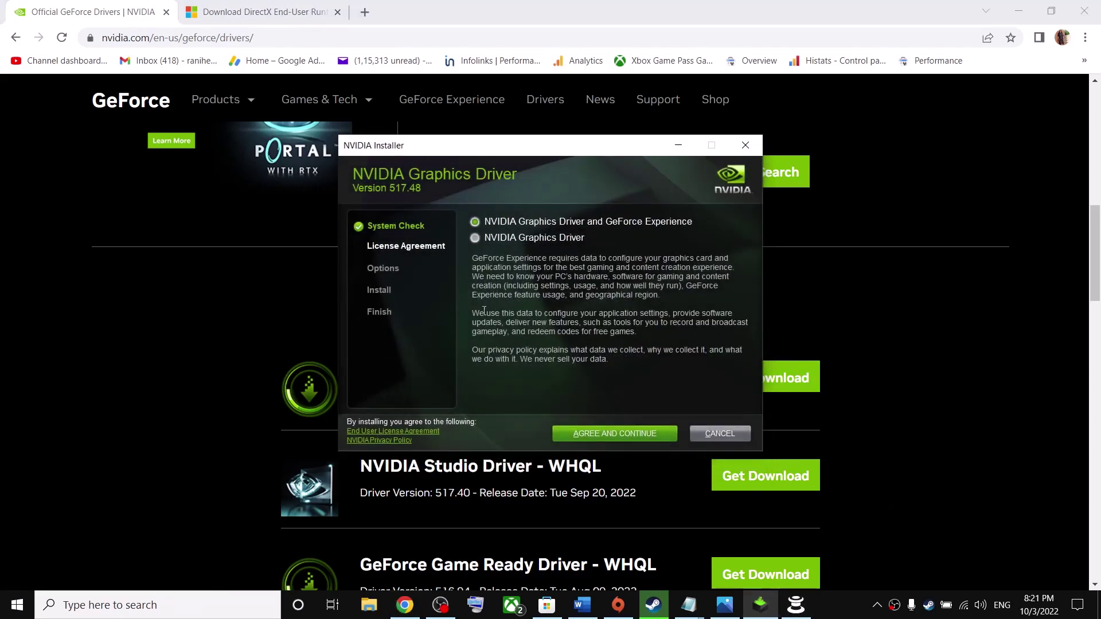
# Accept the NVIDIA licence and choose a Custom (Advanced) clean installation of driver 517.48.
pyautogui.click(597, 435)
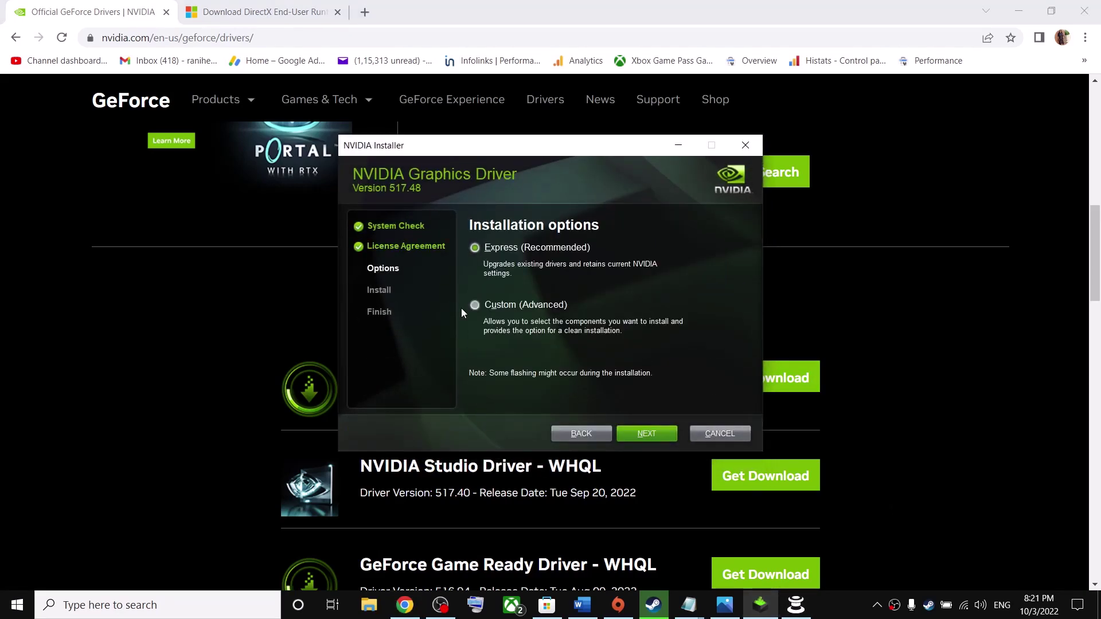
pyautogui.click(475, 306)
pyautogui.click(649, 439)
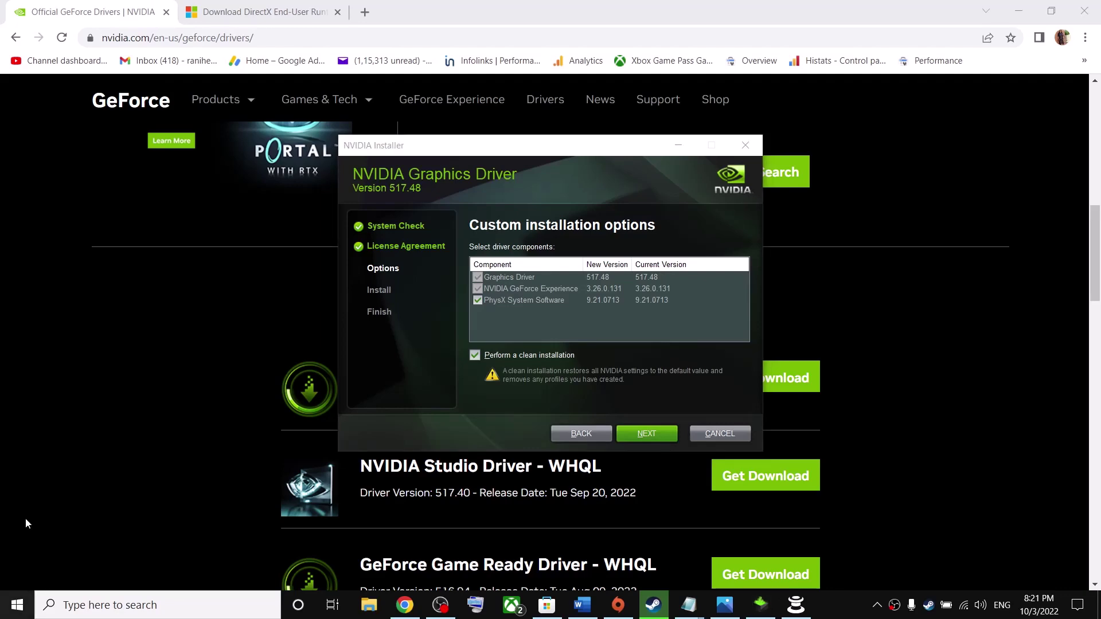
# Open the Start menu power choices and dismiss them without restarting.
pyautogui.press('super')
pyautogui.click(21, 574)
pyautogui.click(951, 425)
pyautogui.click(951, 425)
# Highlight Step 4 on installing the Nvidia Studio driver in the Word guide.
pyautogui.click(582, 604)
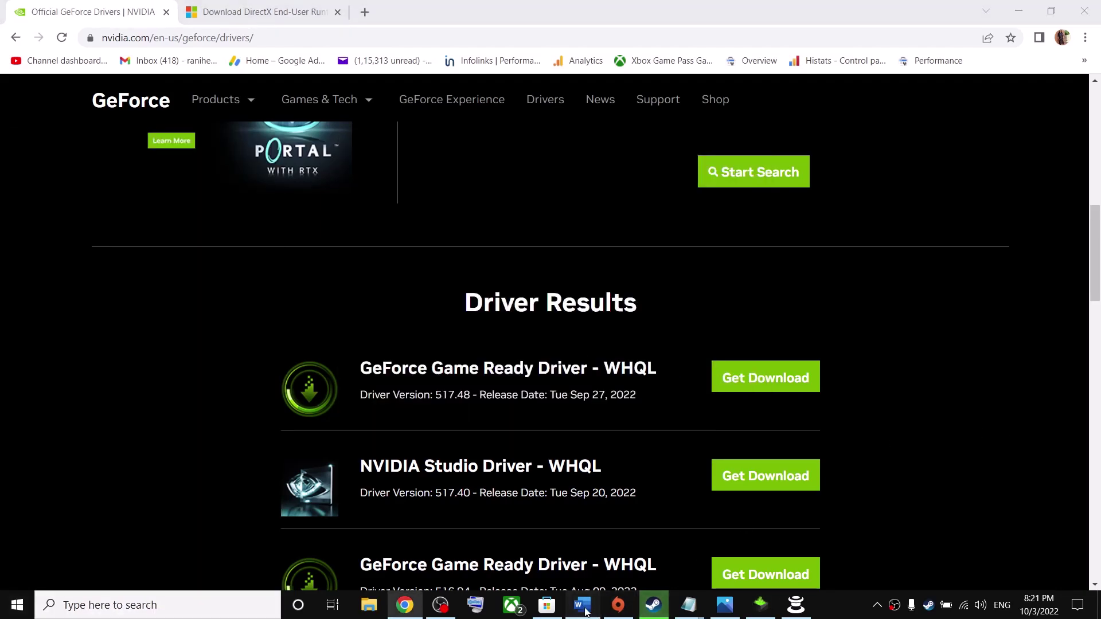
pyautogui.scroll(-2, 498, 383)
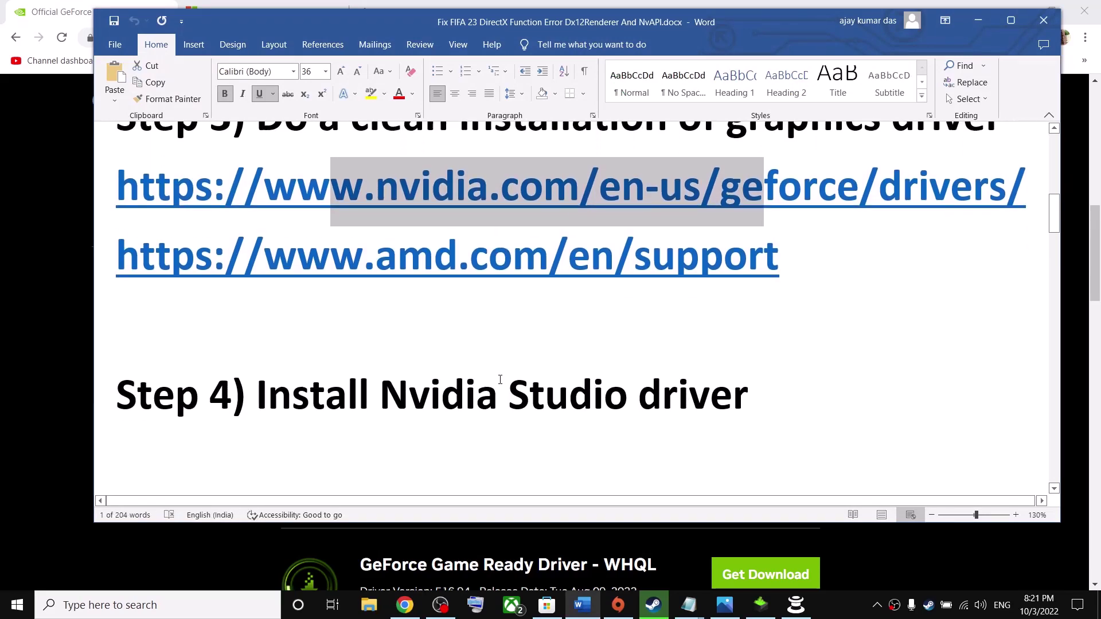
pyautogui.scroll(-2, 498, 381)
pyautogui.moveTo(291, 381); pyautogui.dragTo(748, 387)
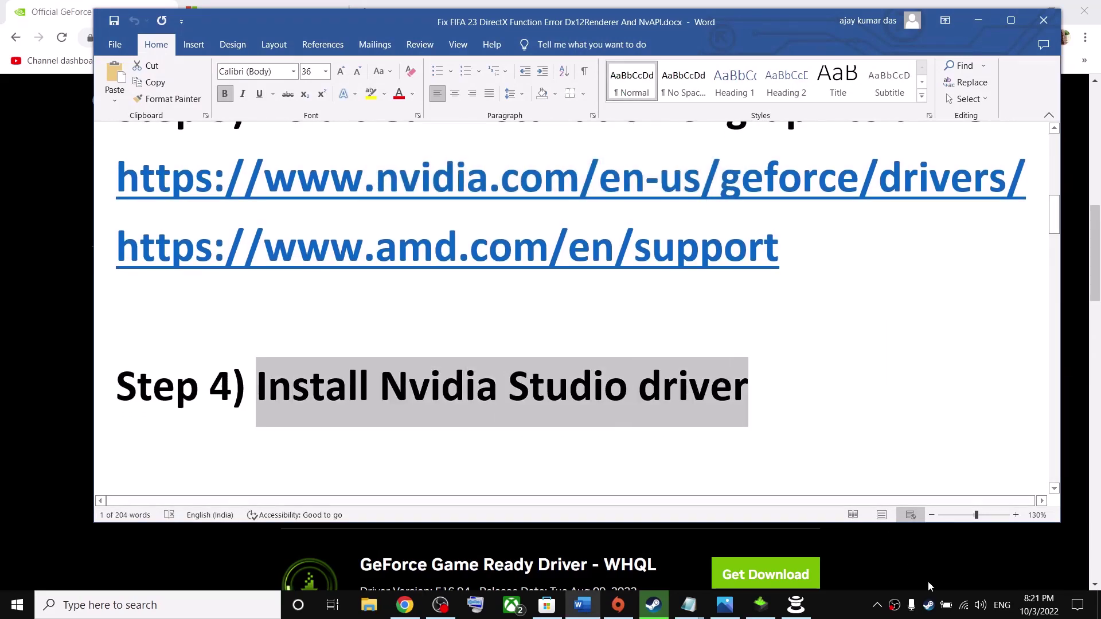
pyautogui.click(964, 562)
# Highlight the NVIDIA Studio Driver result title and its version number 517.40.
pyautogui.scroll(10, 662, 400)
pyautogui.scroll(-8, 621, 513)
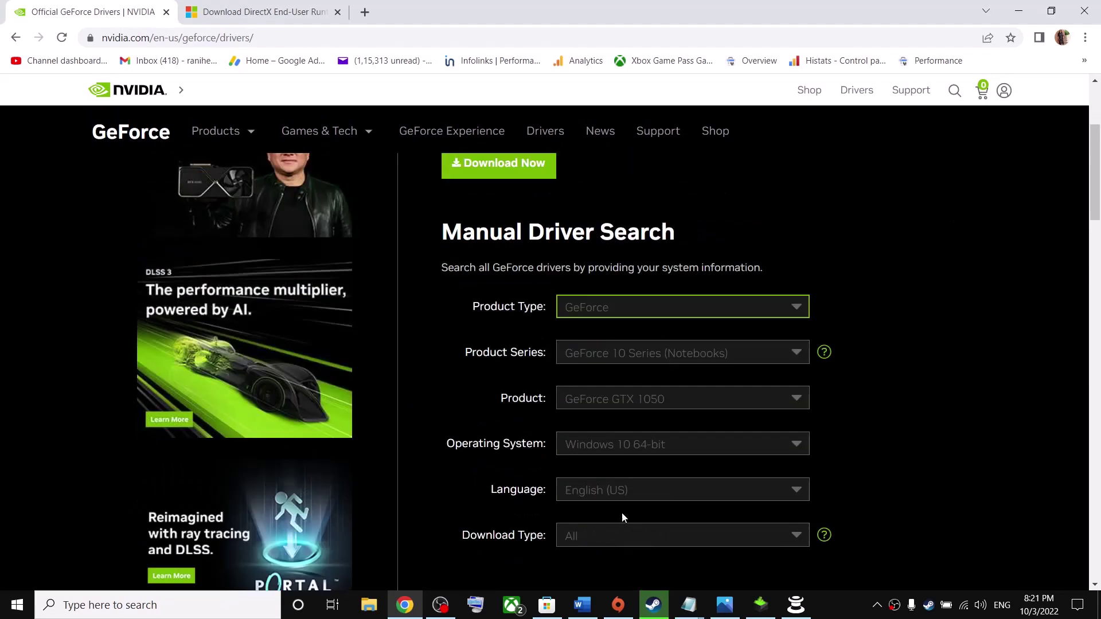
pyautogui.scroll(-4, 617, 407)
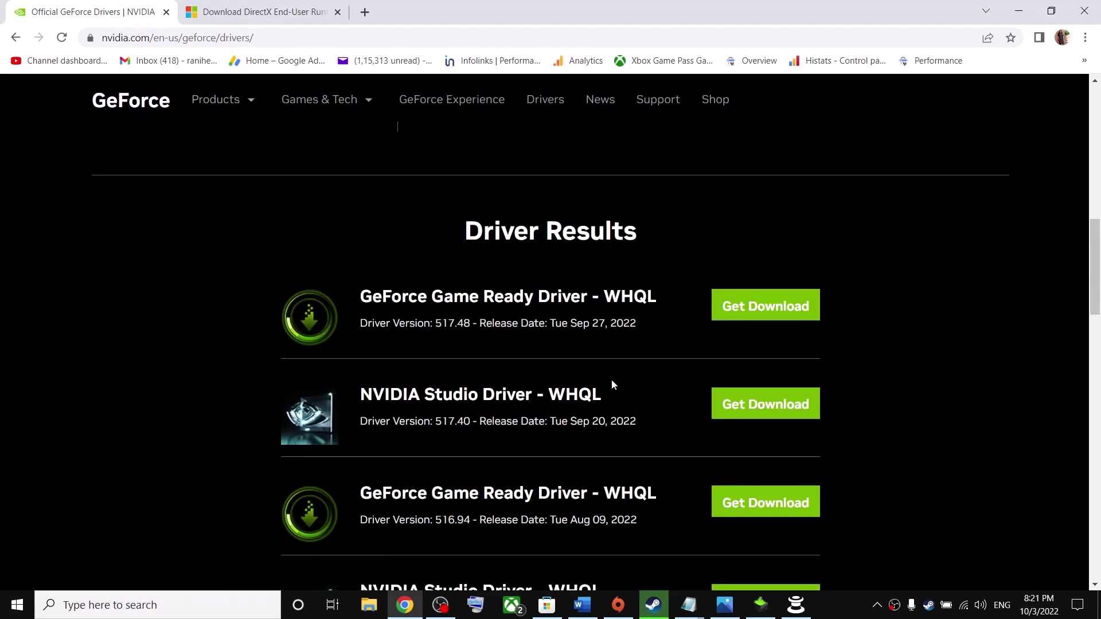
pyautogui.moveTo(363, 395); pyautogui.dragTo(566, 394)
pyautogui.click(603, 391)
pyautogui.moveTo(399, 422); pyautogui.dragTo(479, 421)
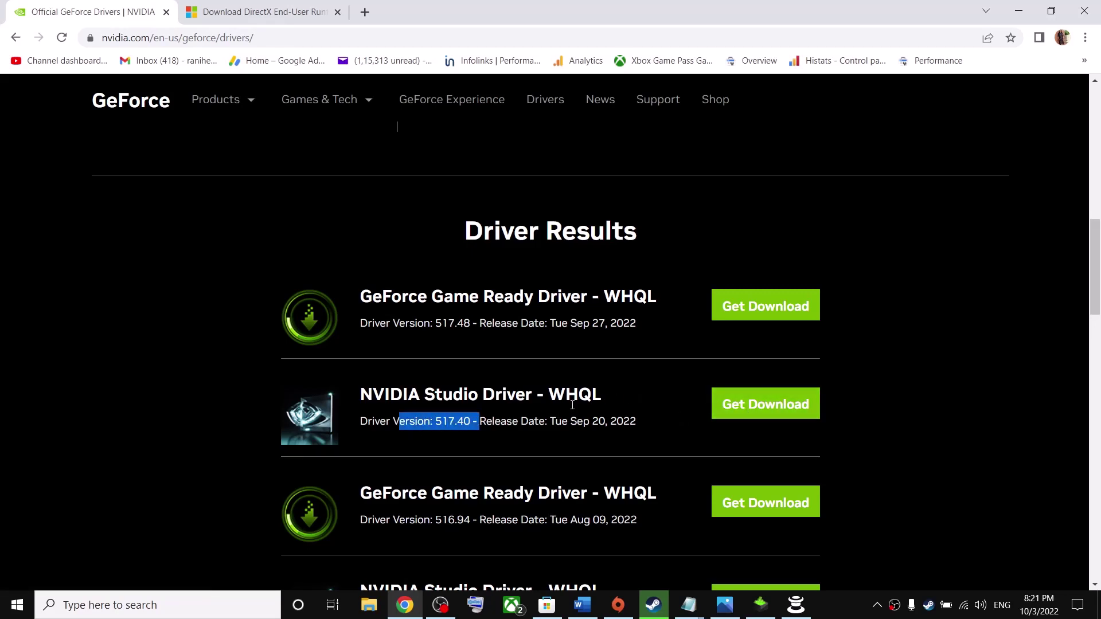
# Return to the Word guide and highlight the Step 5 heading on running the game on the dedicated graphics card.
pyautogui.click(582, 604)
pyautogui.scroll(-1, 428, 353)
pyautogui.scroll(-1, 428, 354)
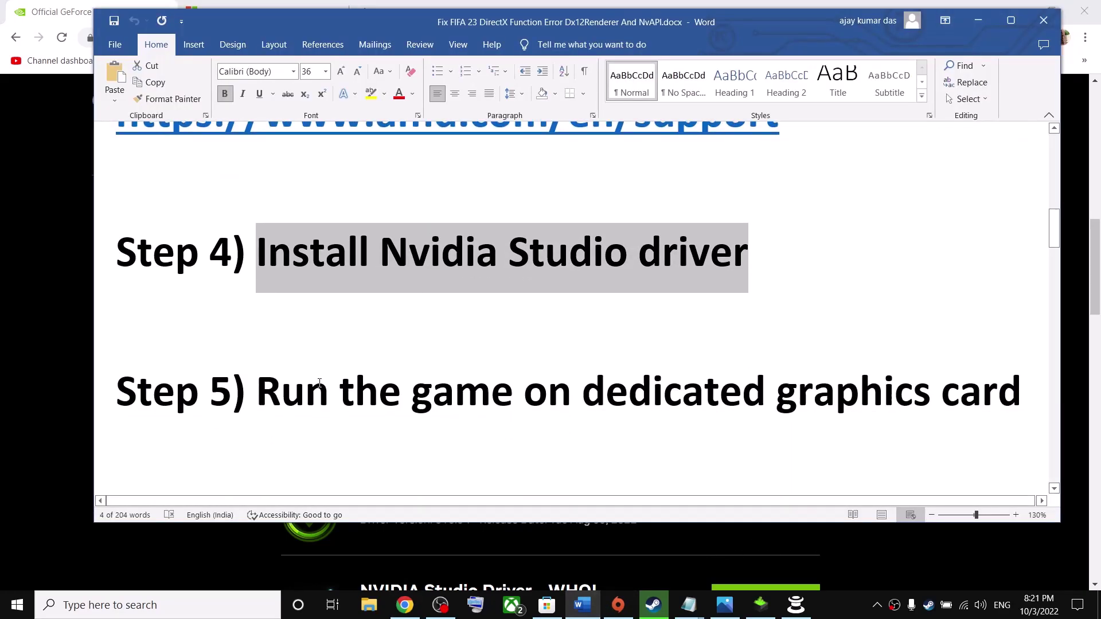
pyautogui.moveTo(258, 392); pyautogui.dragTo(968, 389)
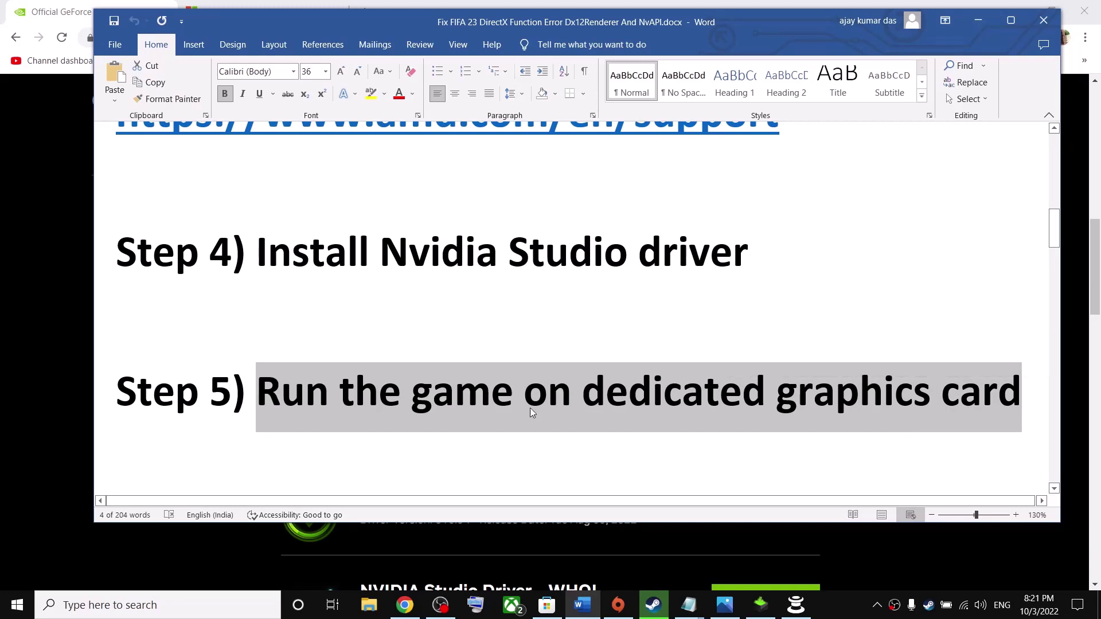
pyautogui.scroll(-1, 422, 401)
pyautogui.scroll(1, 372, 404)
# Search Windows for 'graph' and open the Graphics settings best match.
pyautogui.click(189, 607)
pyautogui.write('gra')
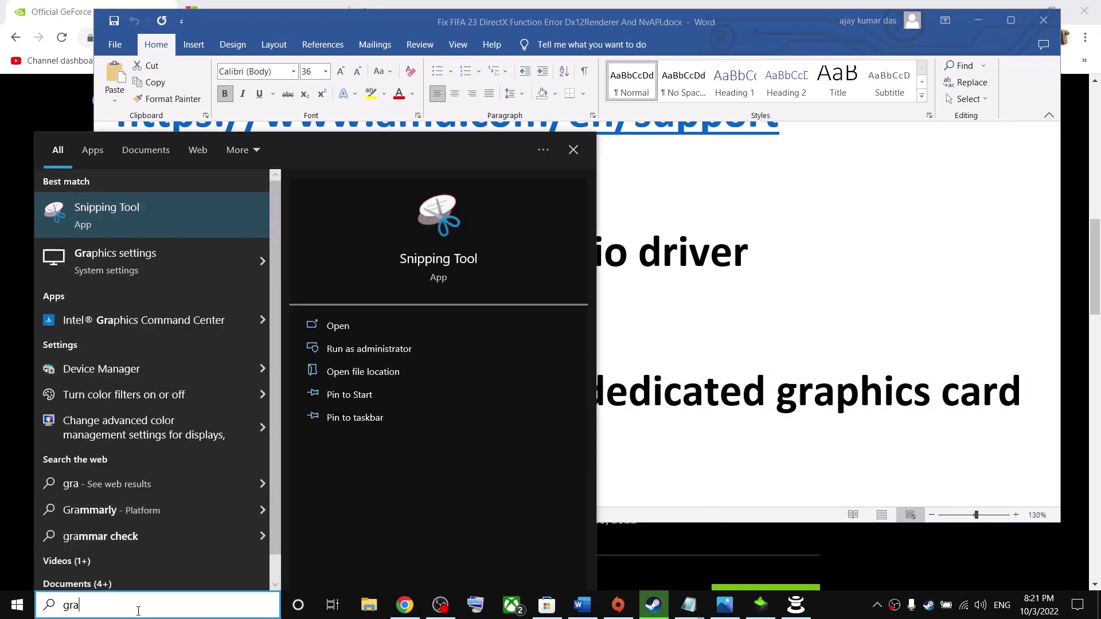
pyautogui.write('pj')
pyautogui.press('BackSpace')
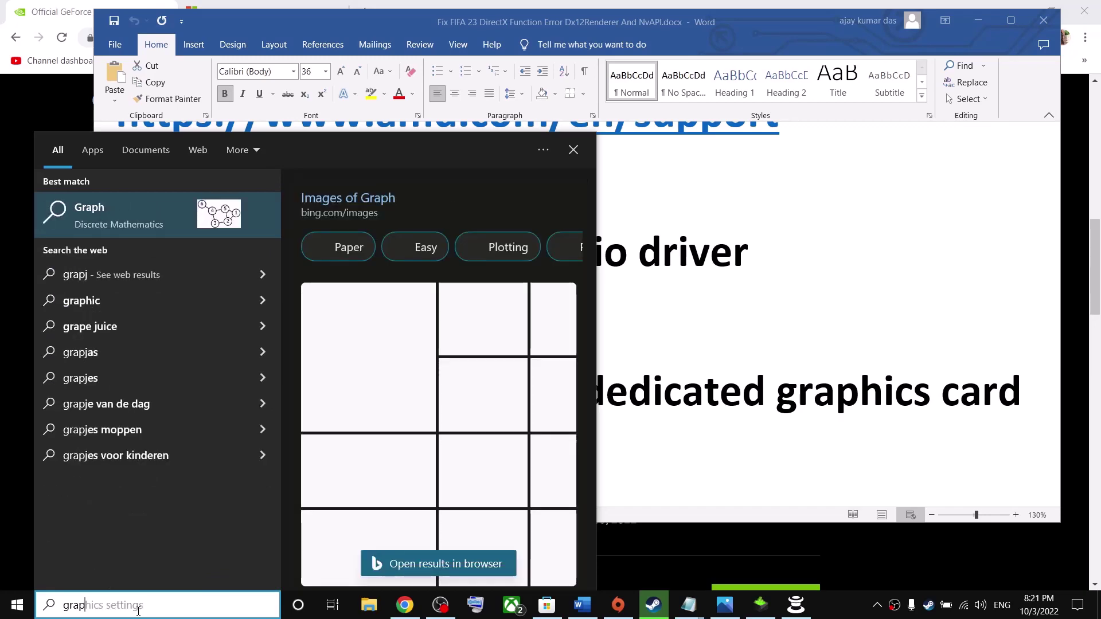
pyautogui.write('h')
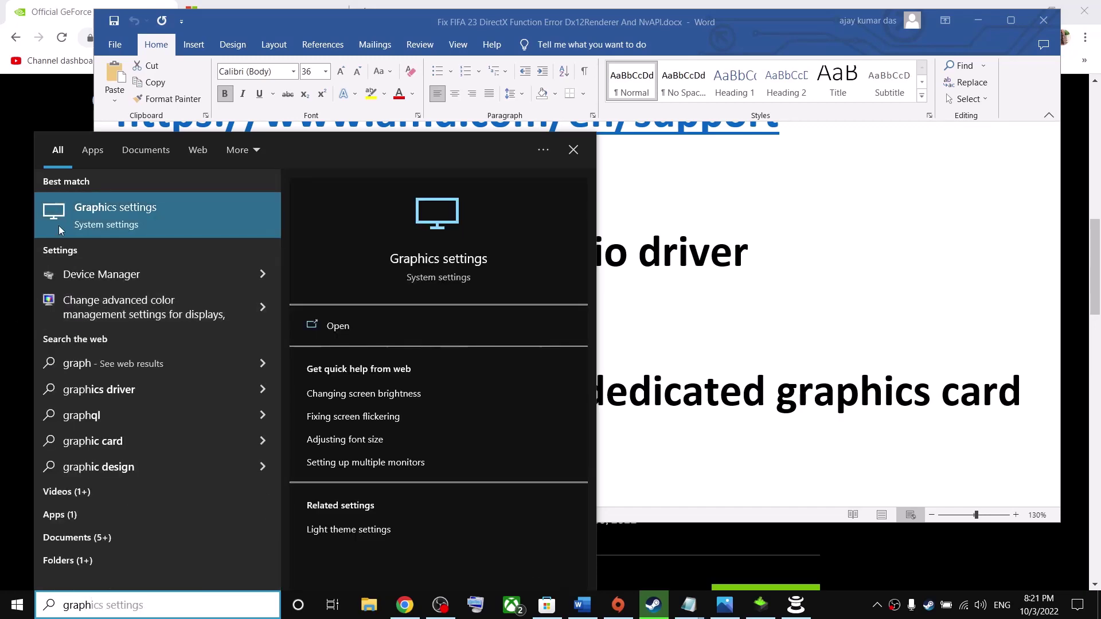
pyautogui.click(128, 217)
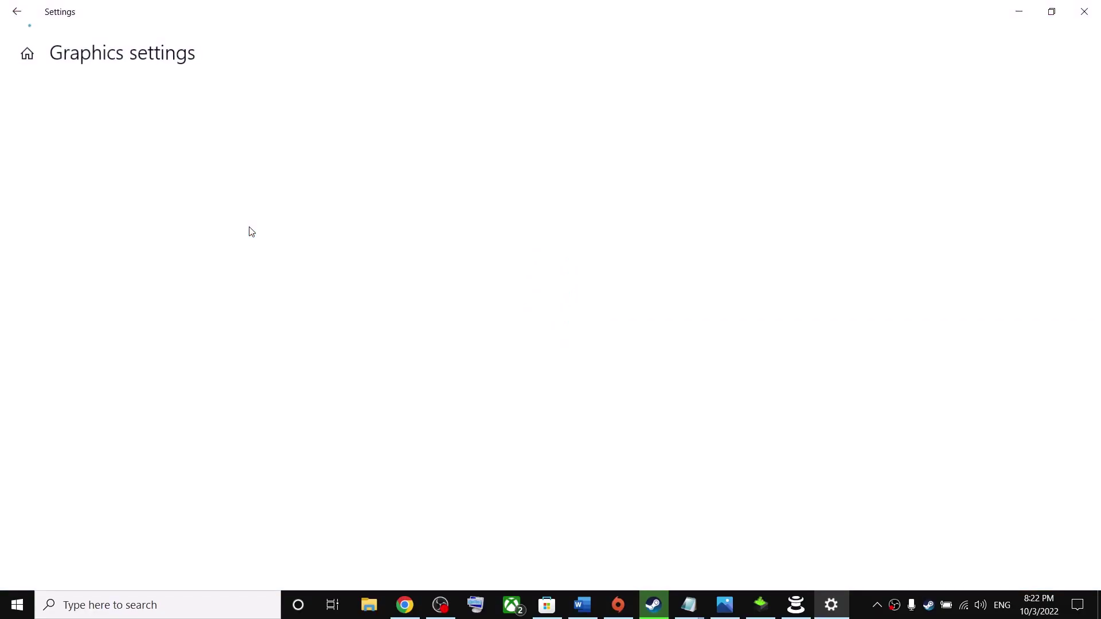
# Browse for an app and look for the game in C:\Program Files (x86)\Steam\steamapps\common.
pyautogui.click(49, 337)
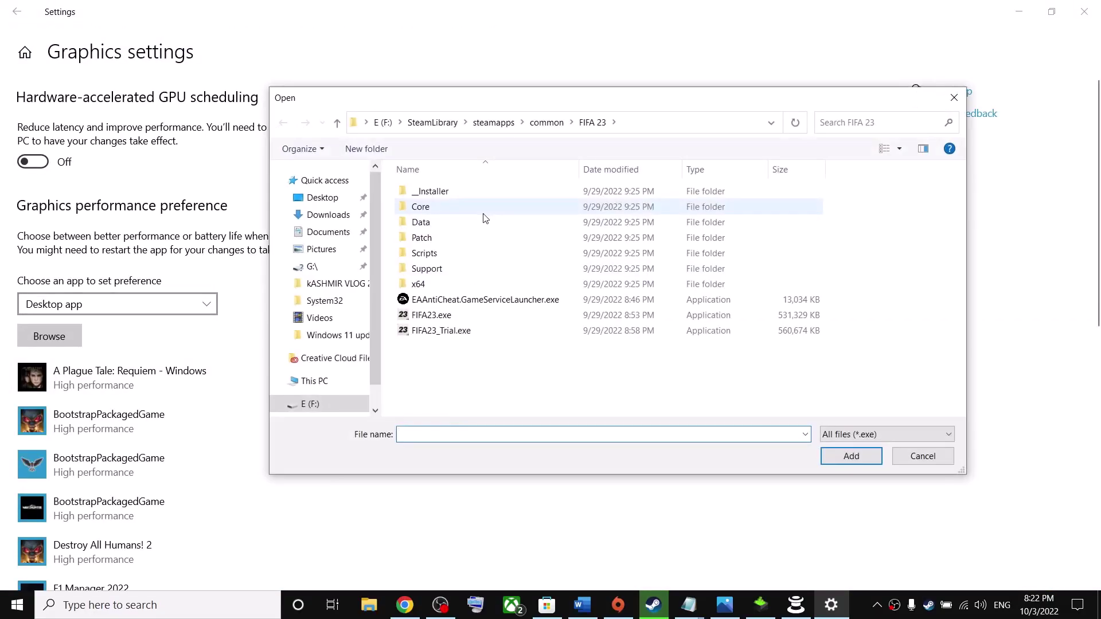
pyautogui.click(313, 381)
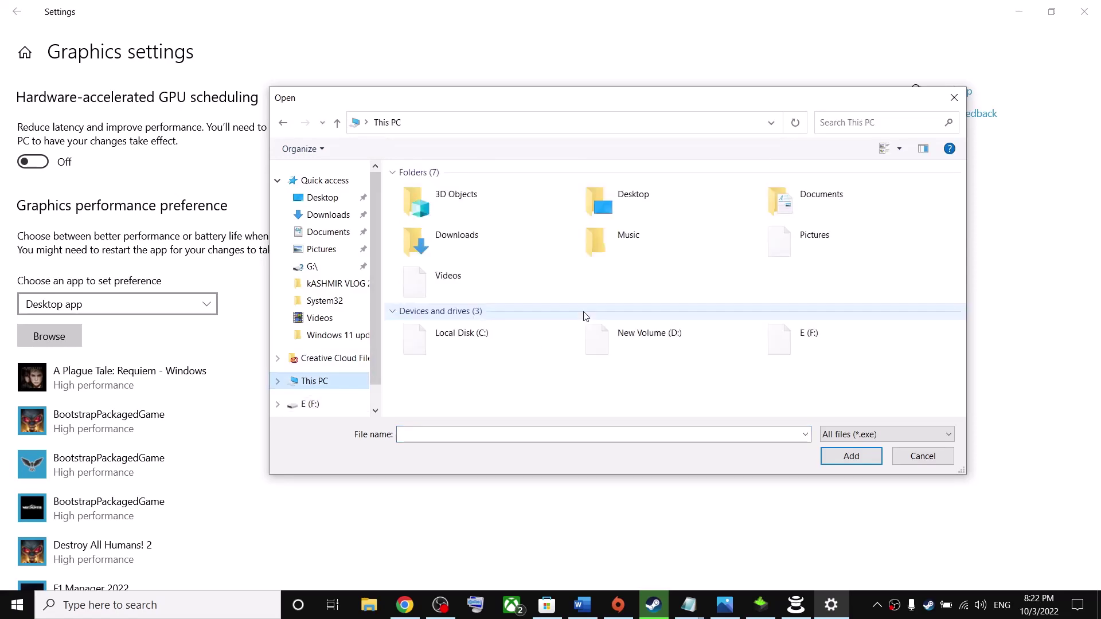
pyautogui.doubleClick(474, 344)
pyautogui.scroll(-3, 503, 298)
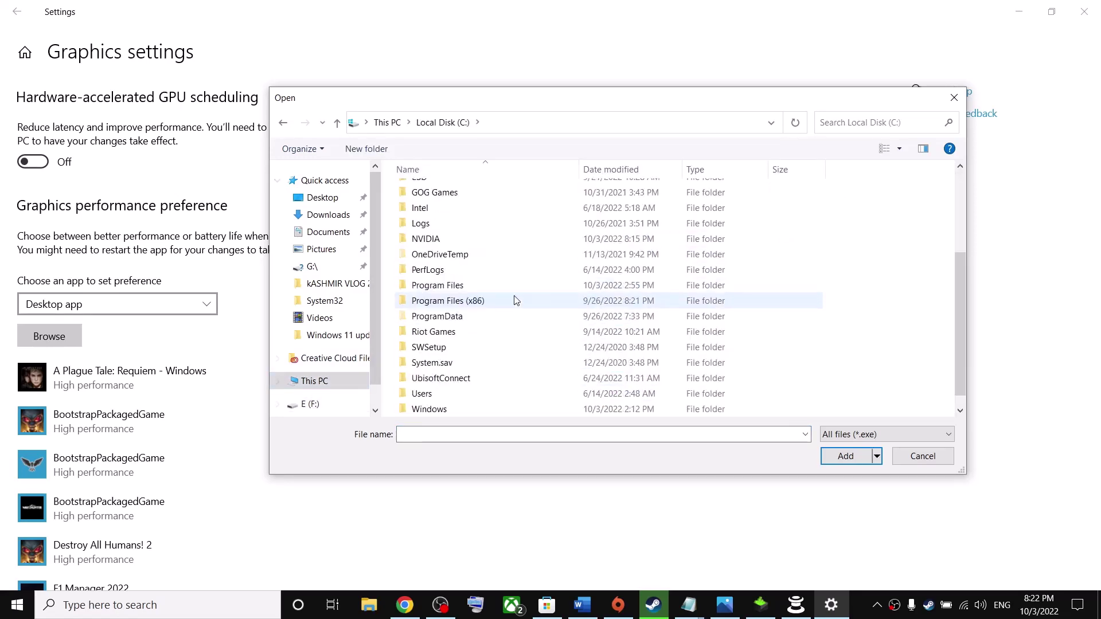
pyautogui.doubleClick(448, 300)
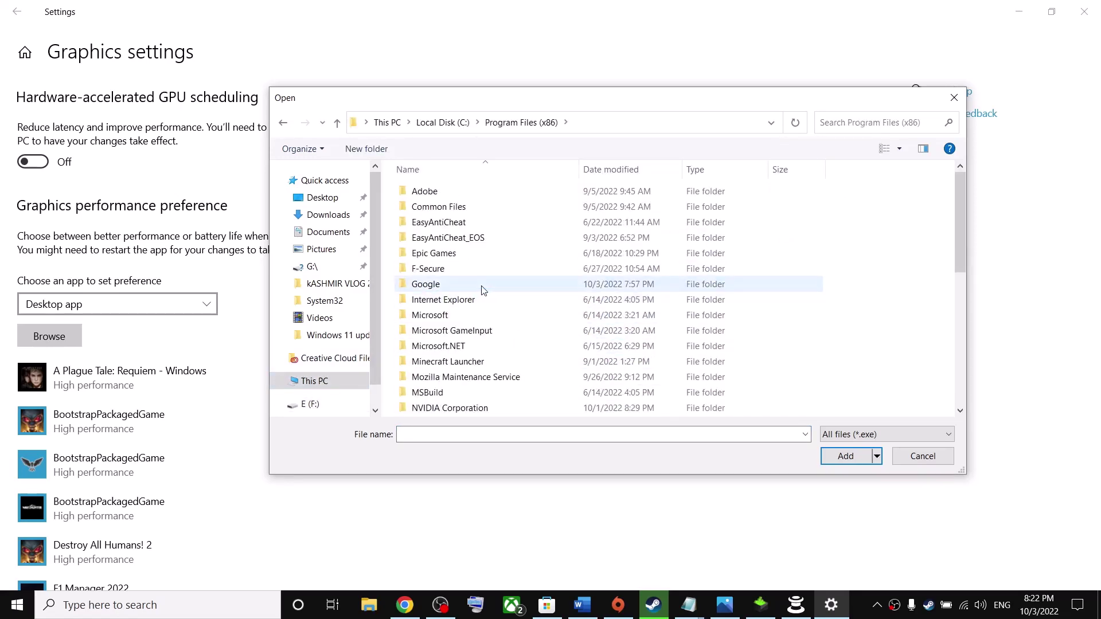
pyautogui.scroll(-4, 481, 289)
pyautogui.doubleClick(424, 301)
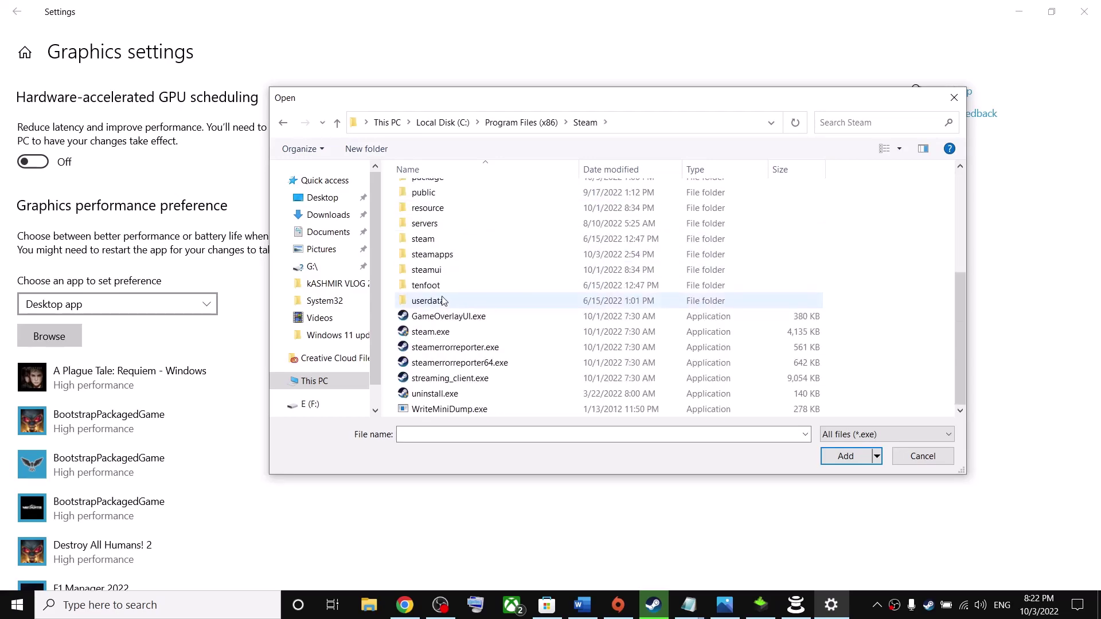
pyautogui.doubleClick(442, 255)
pyautogui.doubleClick(445, 193)
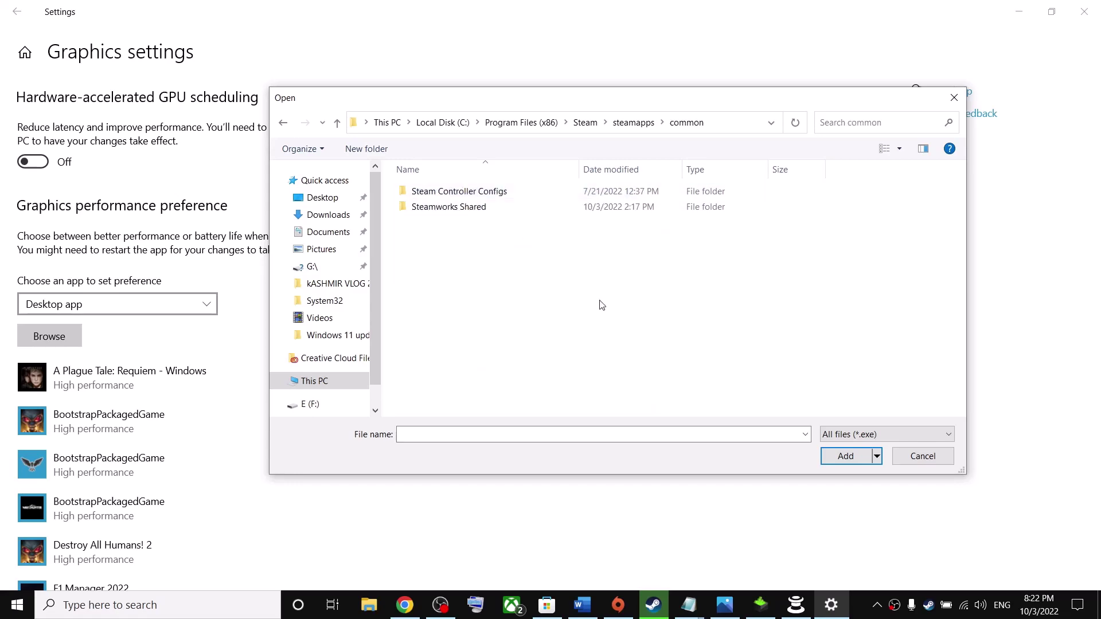
pyautogui.click(336, 123)
pyautogui.click(336, 124)
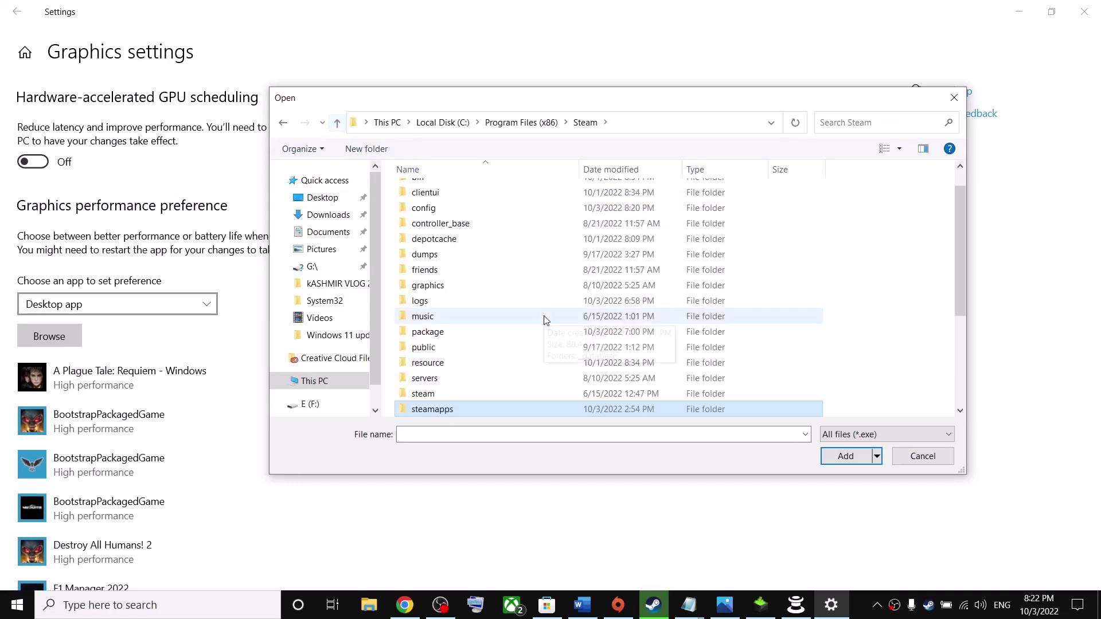
pyautogui.scroll(-2, 545, 315)
pyautogui.scroll(2, 519, 310)
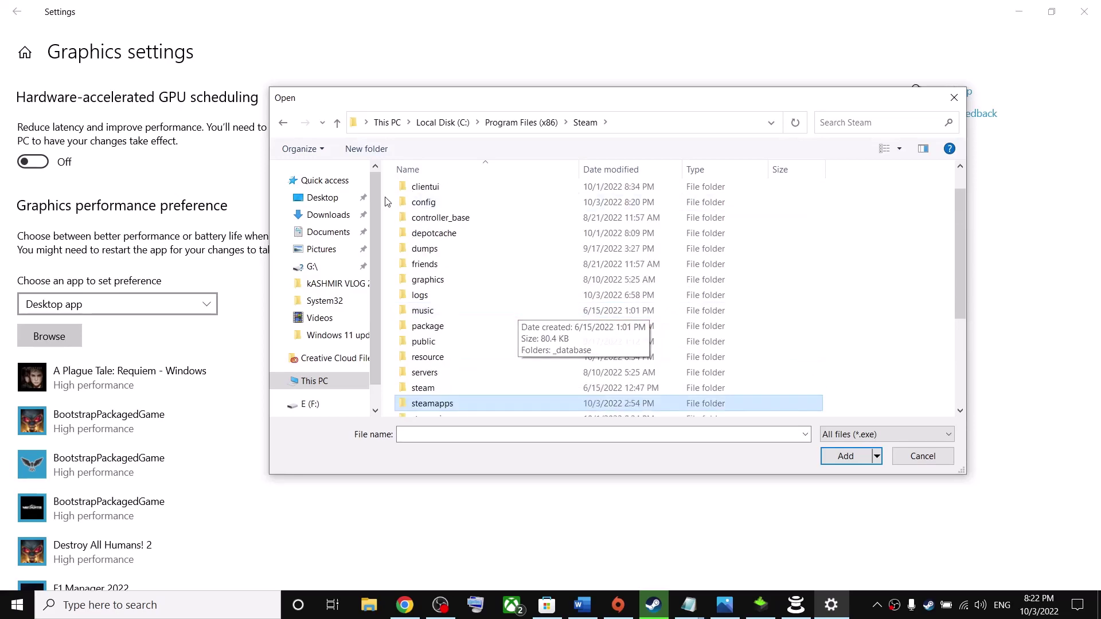
# Check the Origin Games folder and Program Files\EA Games on C: for FIFA 23.
pyautogui.click(336, 123)
pyautogui.scroll(-1, 503, 310)
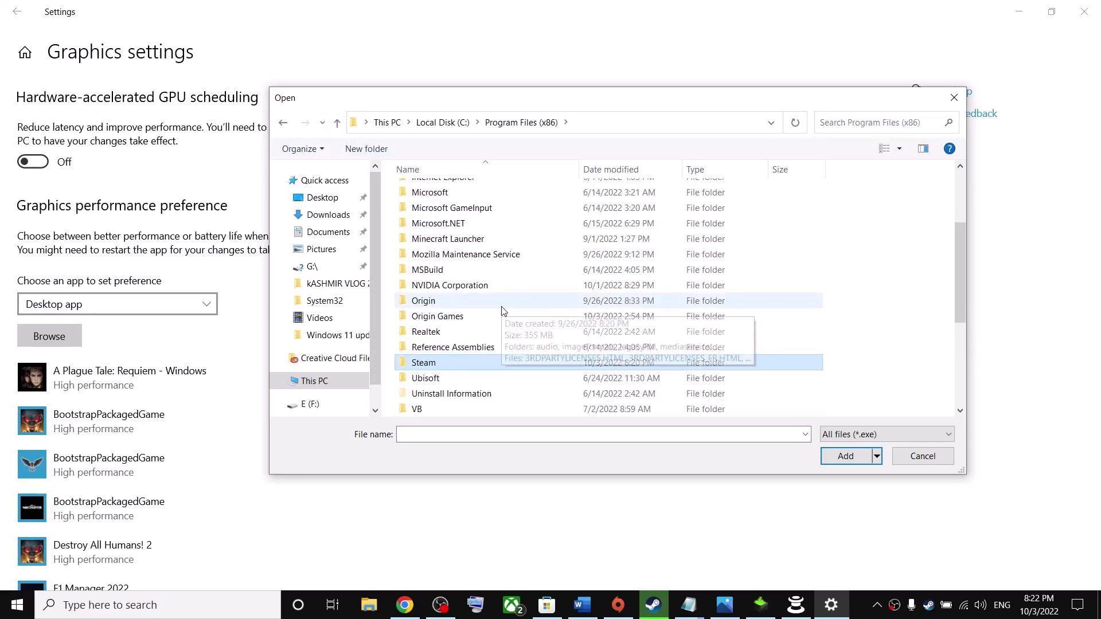
pyautogui.click(434, 319)
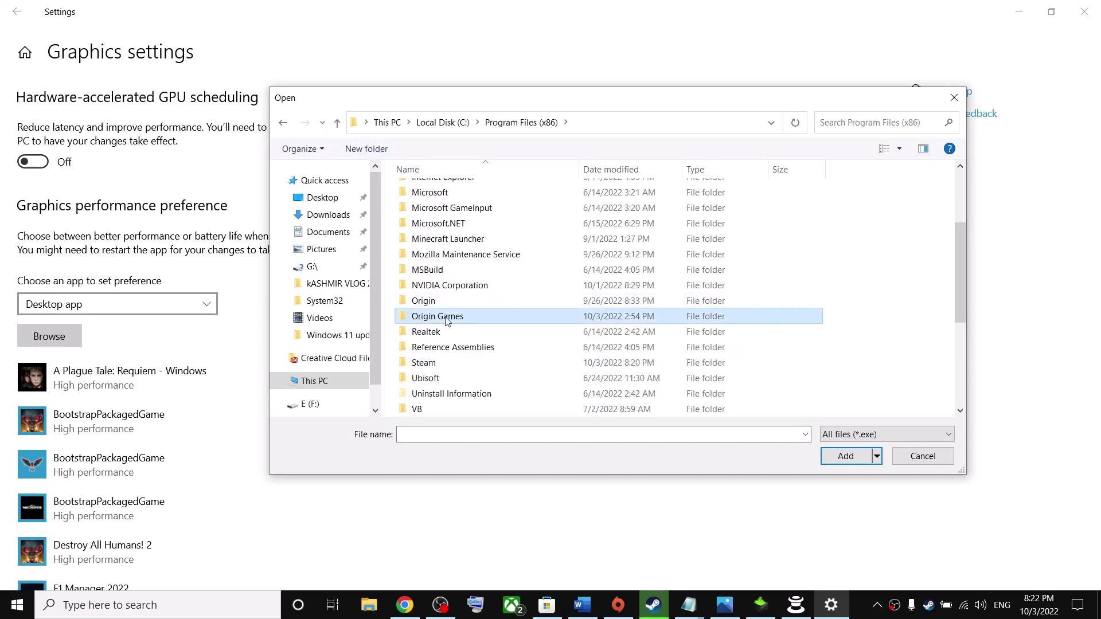
pyautogui.doubleClick(447, 317)
pyautogui.click(337, 124)
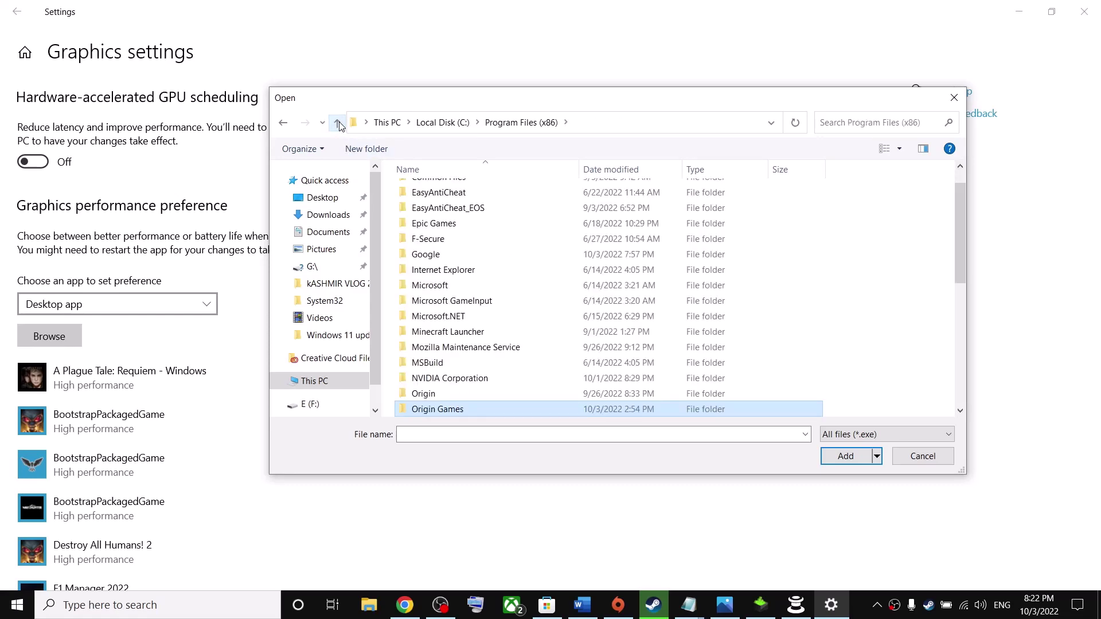
pyautogui.click(338, 124)
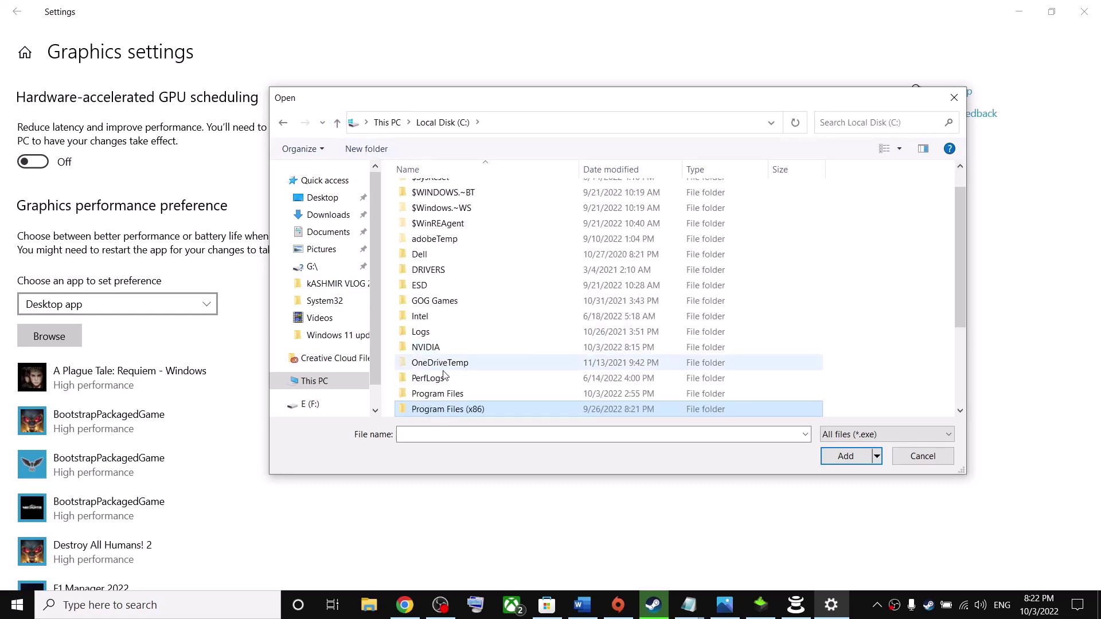
pyautogui.doubleClick(442, 394)
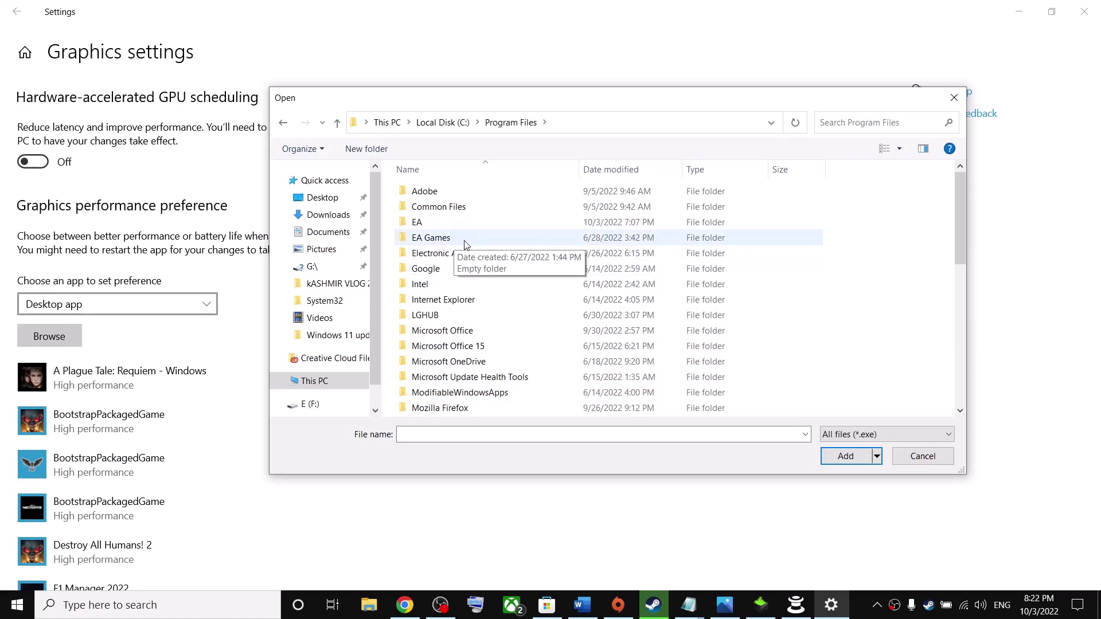
pyautogui.doubleClick(441, 240)
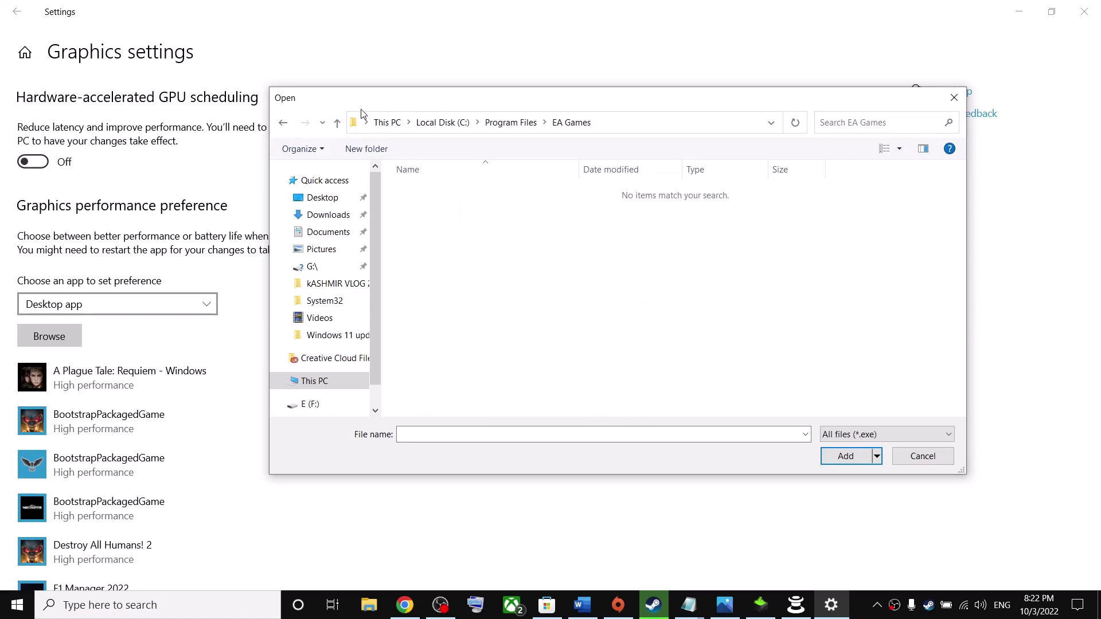
pyautogui.click(337, 123)
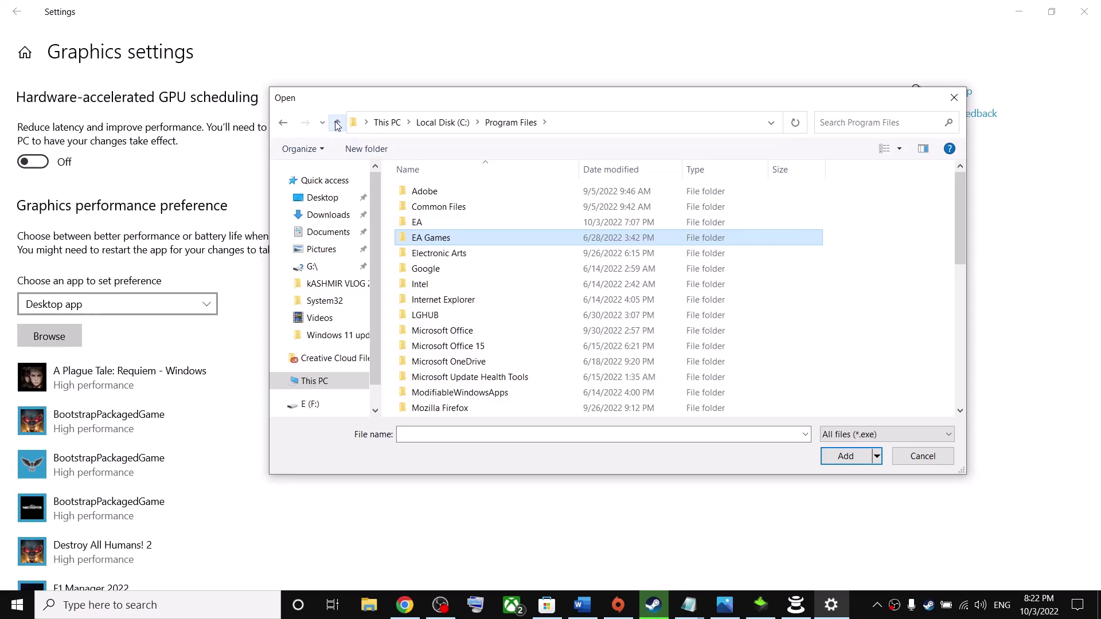
# Open E:\SteamLibrary\steamapps\common\FIFA 23 and pick FIFA23.exe.
pyautogui.click(320, 405)
pyautogui.scroll(-2, 503, 369)
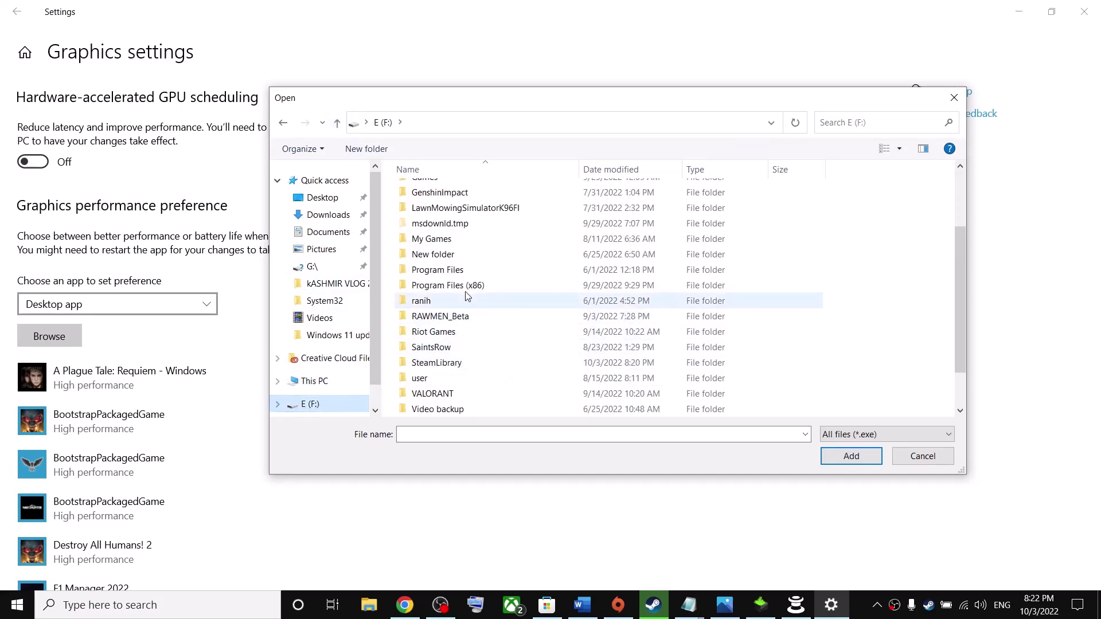
pyautogui.click(430, 366)
pyautogui.doubleClick(430, 366)
pyautogui.doubleClick(459, 191)
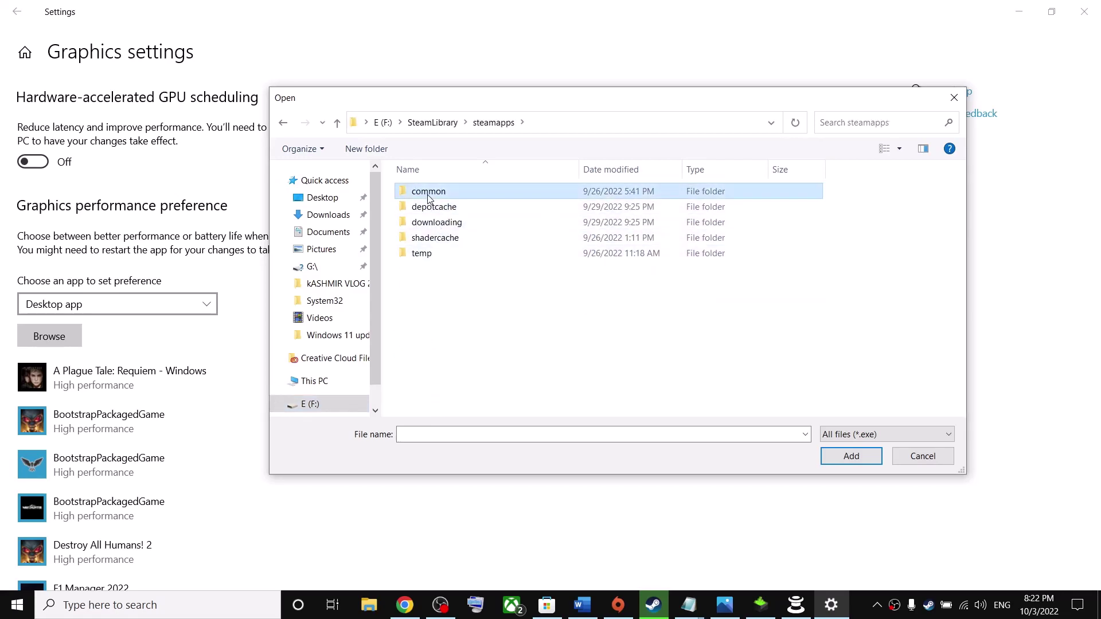
pyautogui.doubleClick(428, 191)
pyautogui.scroll(-4, 459, 287)
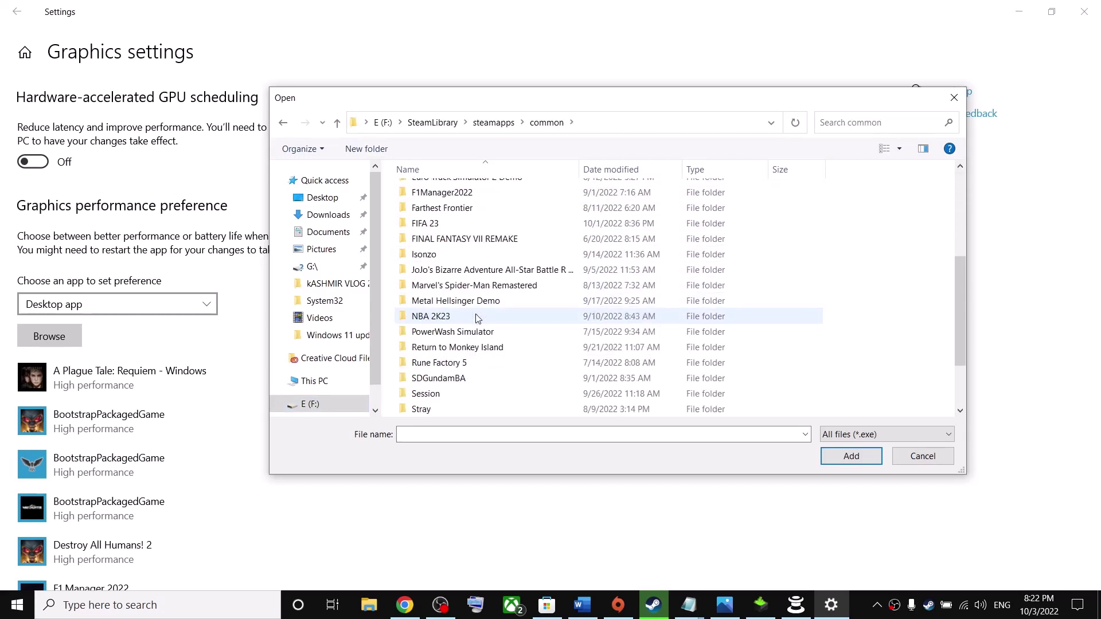
pyautogui.doubleClick(427, 223)
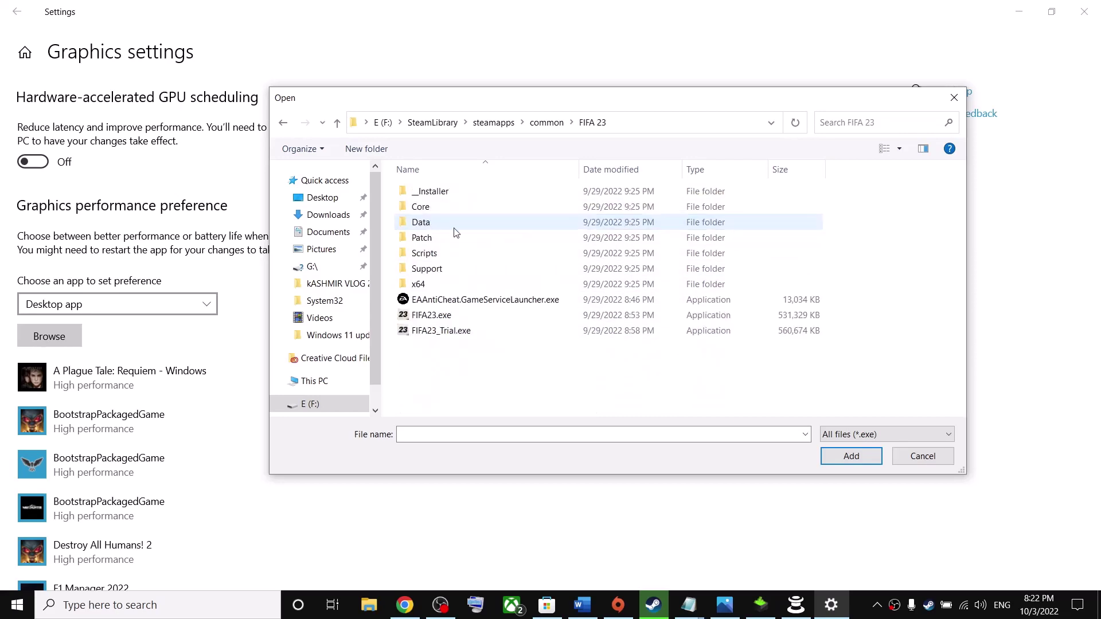
pyautogui.click(428, 315)
# Add FIFA23.exe and save its graphics preference as High performance on the NVIDIA GPU.
pyautogui.click(850, 456)
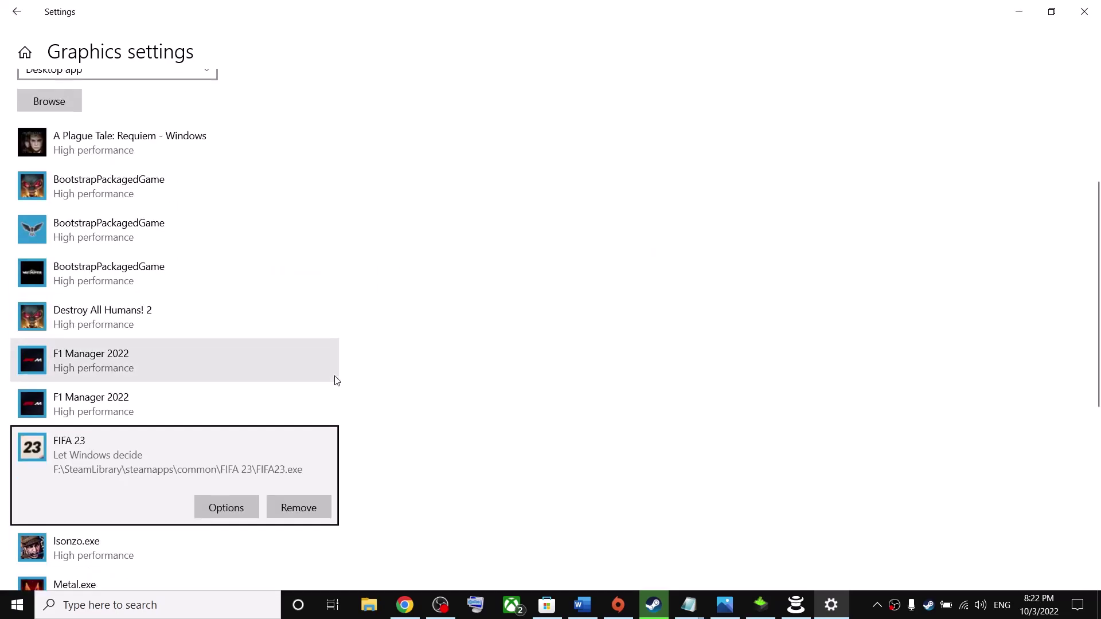
pyautogui.click(211, 459)
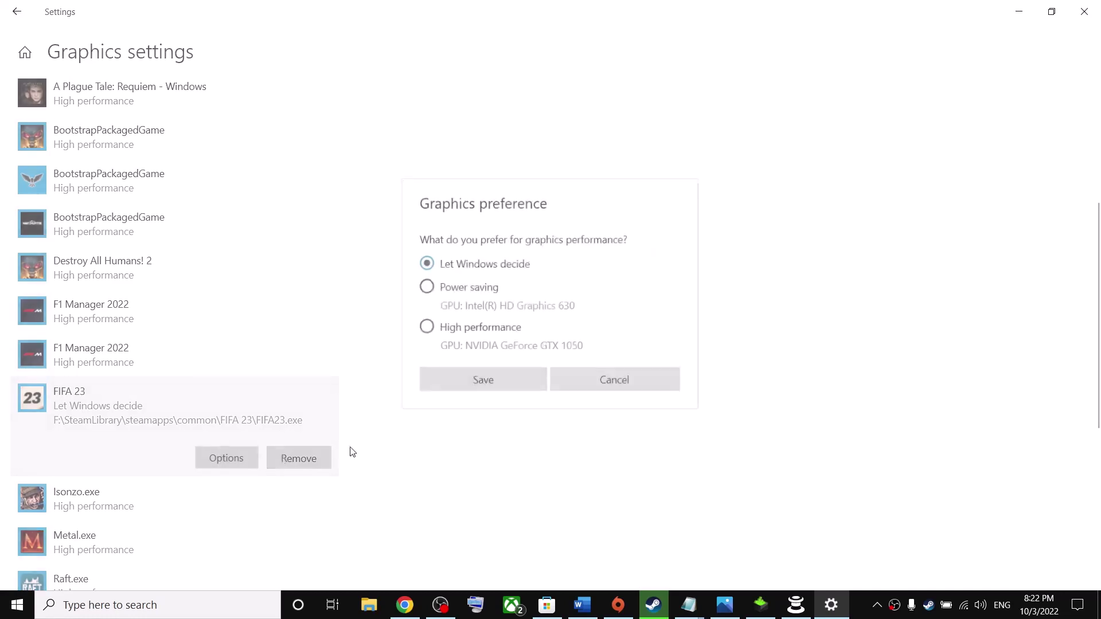
pyautogui.click(460, 332)
pyautogui.click(501, 384)
pyautogui.scroll(5, 209, 425)
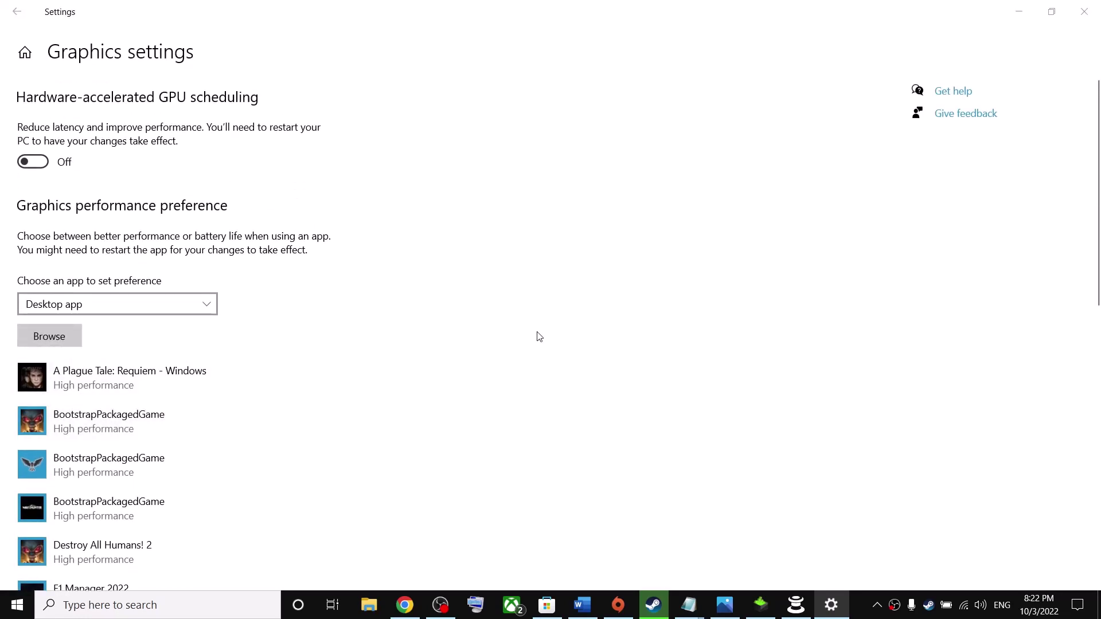
# Add FIFA23_Trial.exe with High performance preference saved, then close Settings.
pyautogui.click(431, 331)
pyautogui.click(851, 455)
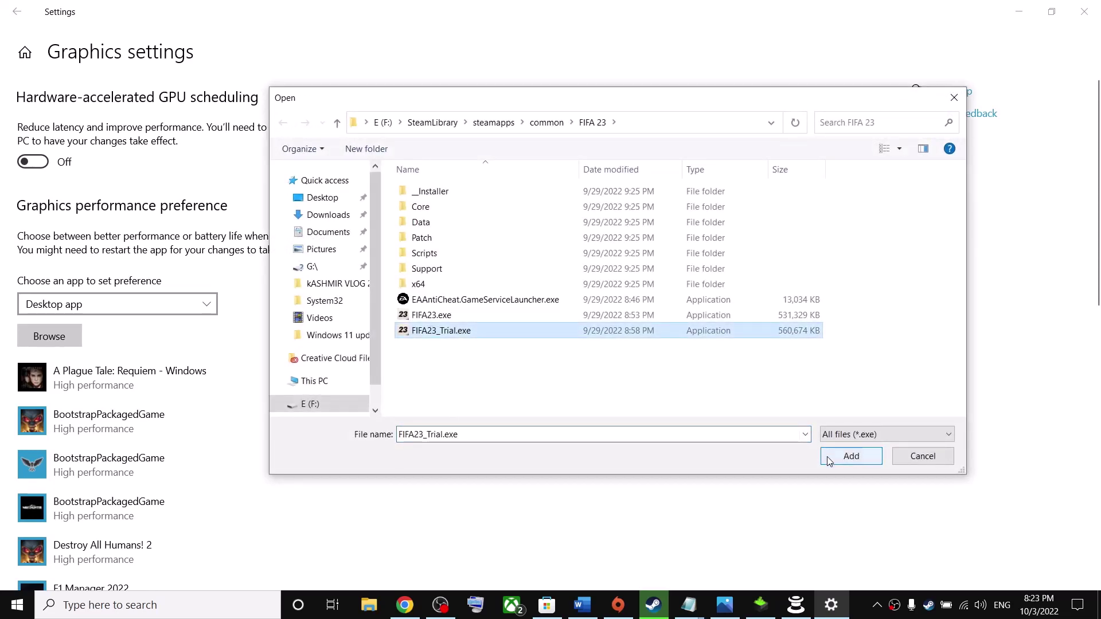
pyautogui.click(187, 411)
pyautogui.click(226, 472)
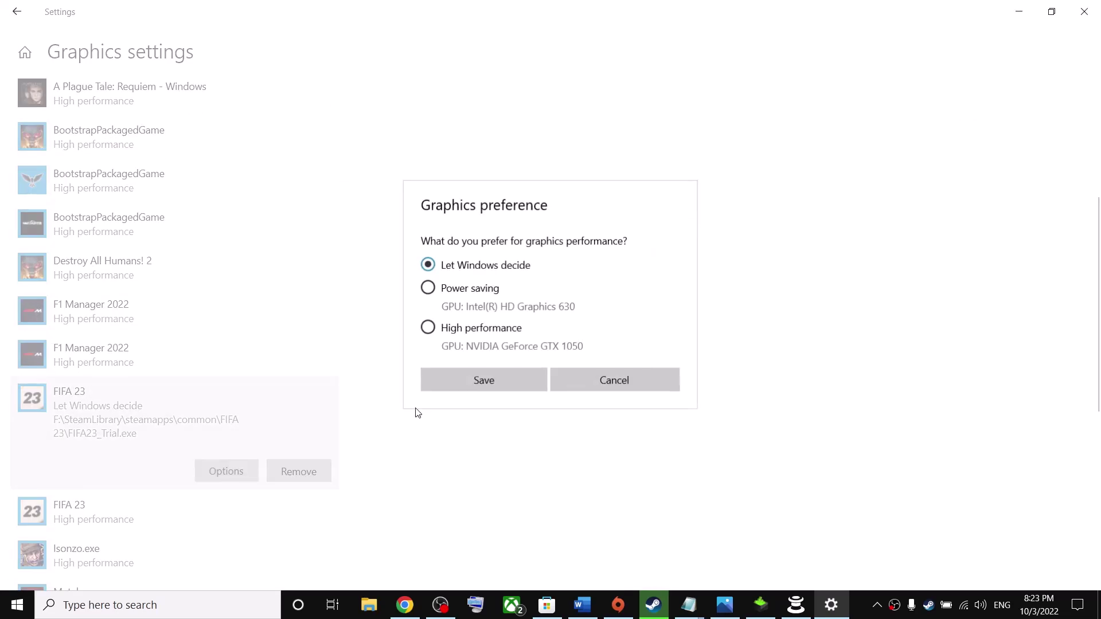
pyautogui.click(463, 331)
pyautogui.click(508, 384)
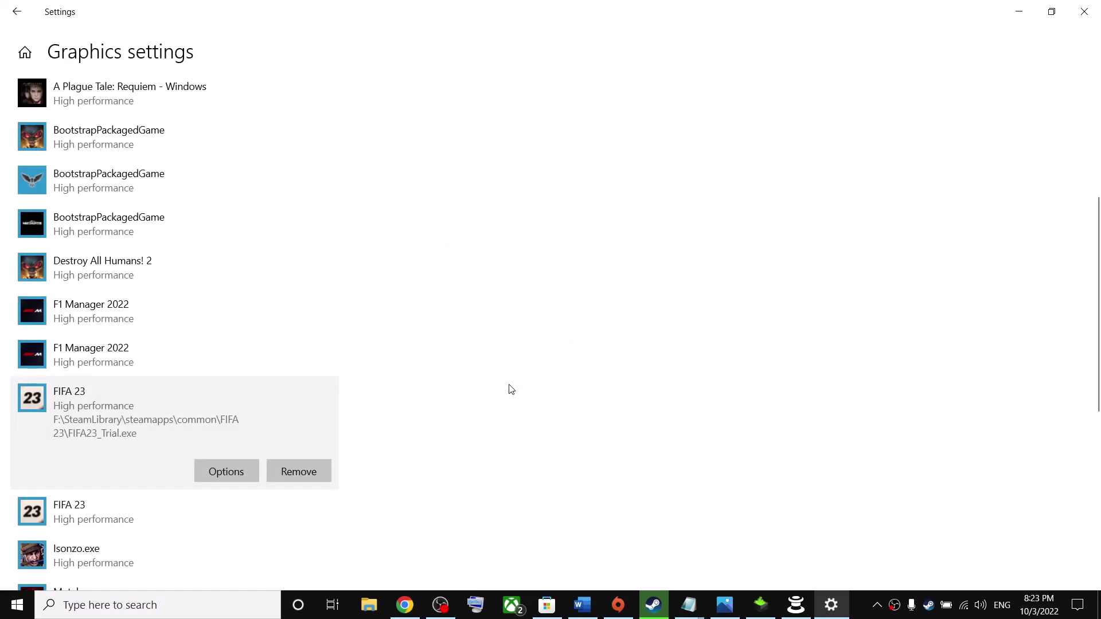
pyautogui.click(1083, 11)
# Highlight the guide's Step 6 windowed-mode and lower-resolution text, then restore the FIFA 23 window.
pyautogui.click(402, 408)
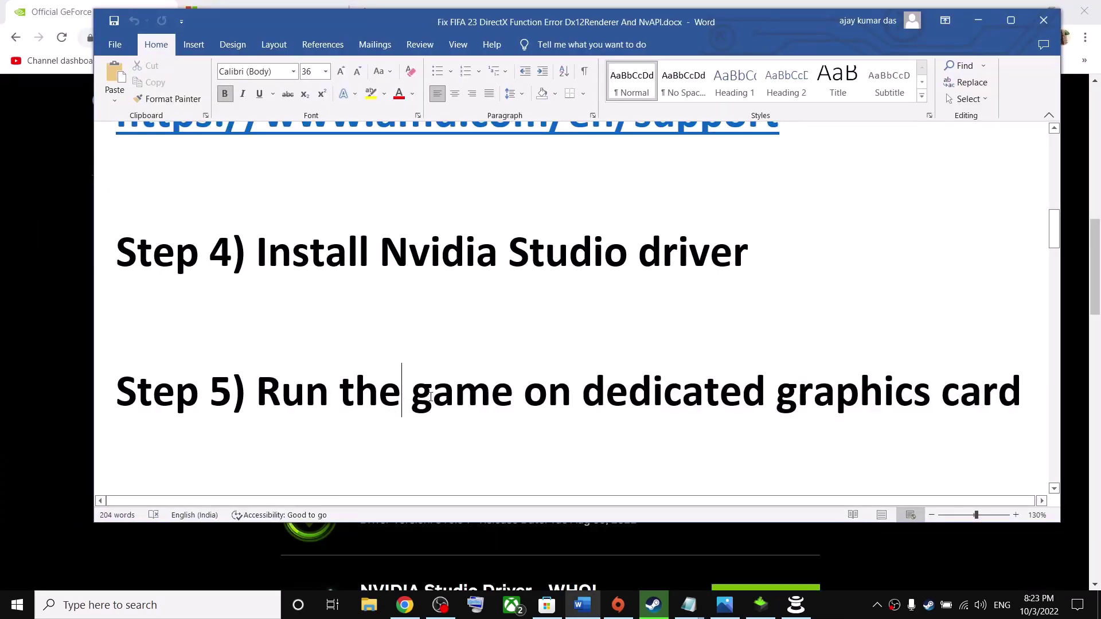
pyautogui.hotkey('ctrl', 'z')
pyautogui.scroll(-3, 315, 339)
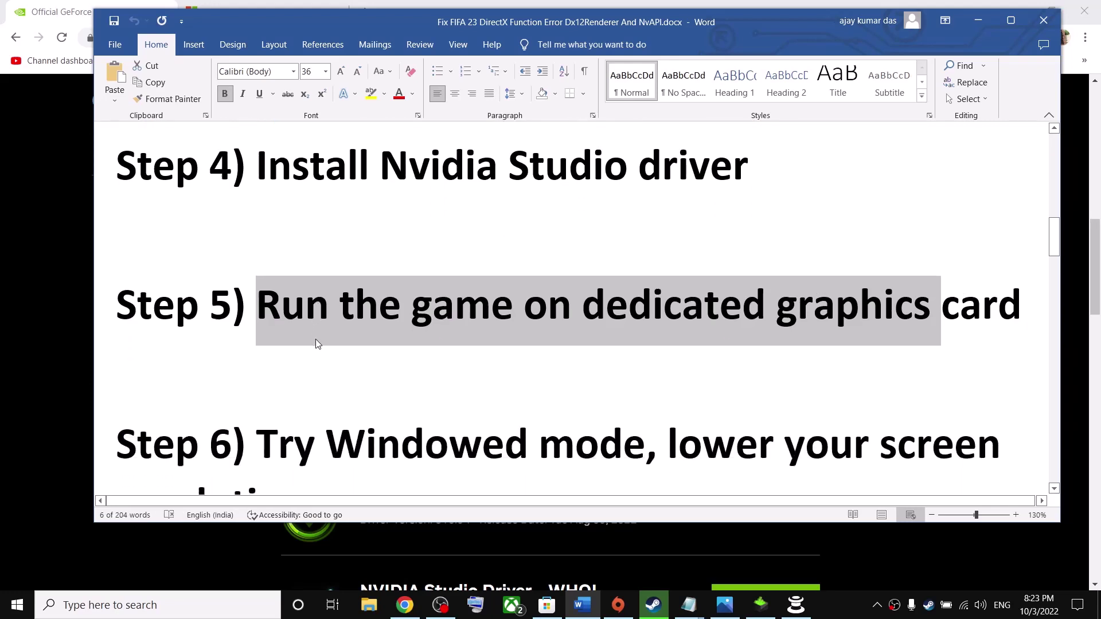
pyautogui.moveTo(296, 350); pyautogui.dragTo(626, 371)
pyautogui.moveTo(309, 423); pyautogui.dragTo(238, 360)
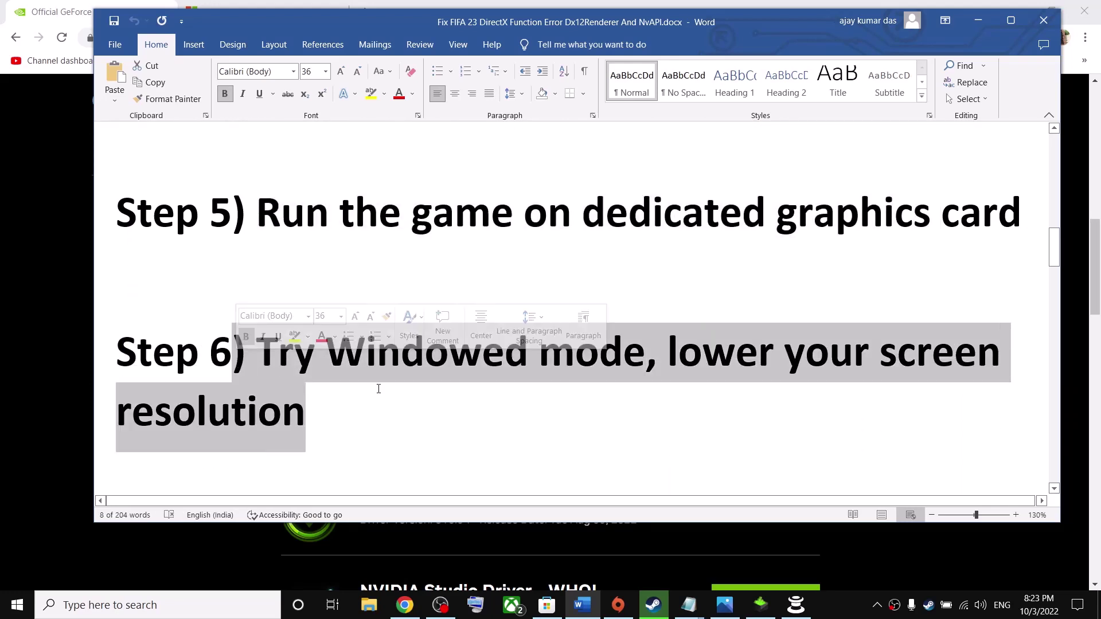
pyautogui.click(837, 616)
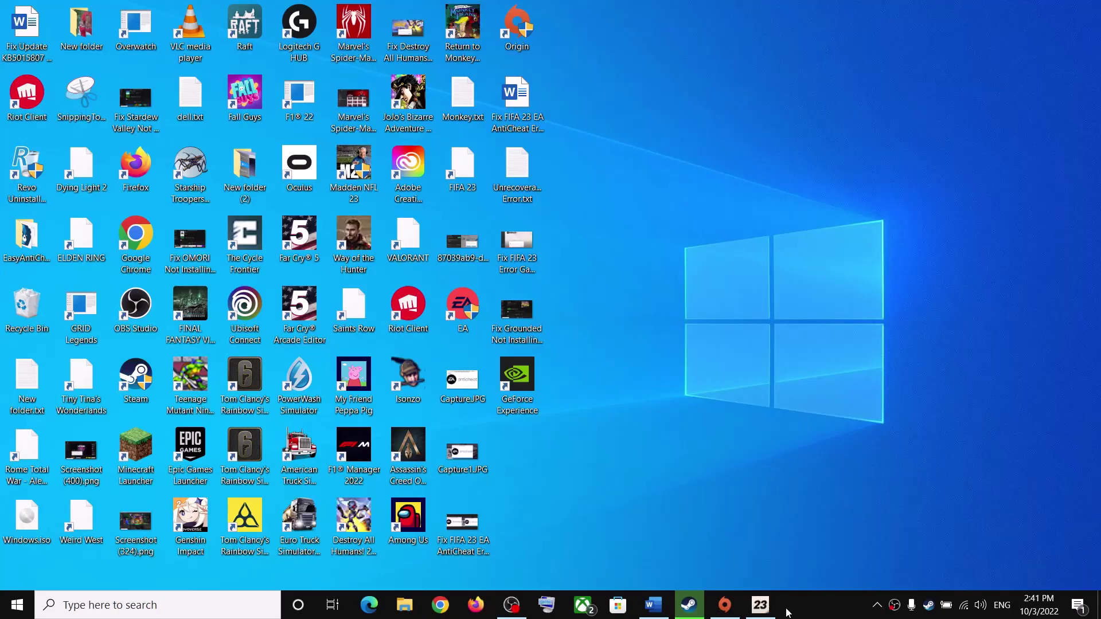
pyautogui.click(761, 605)
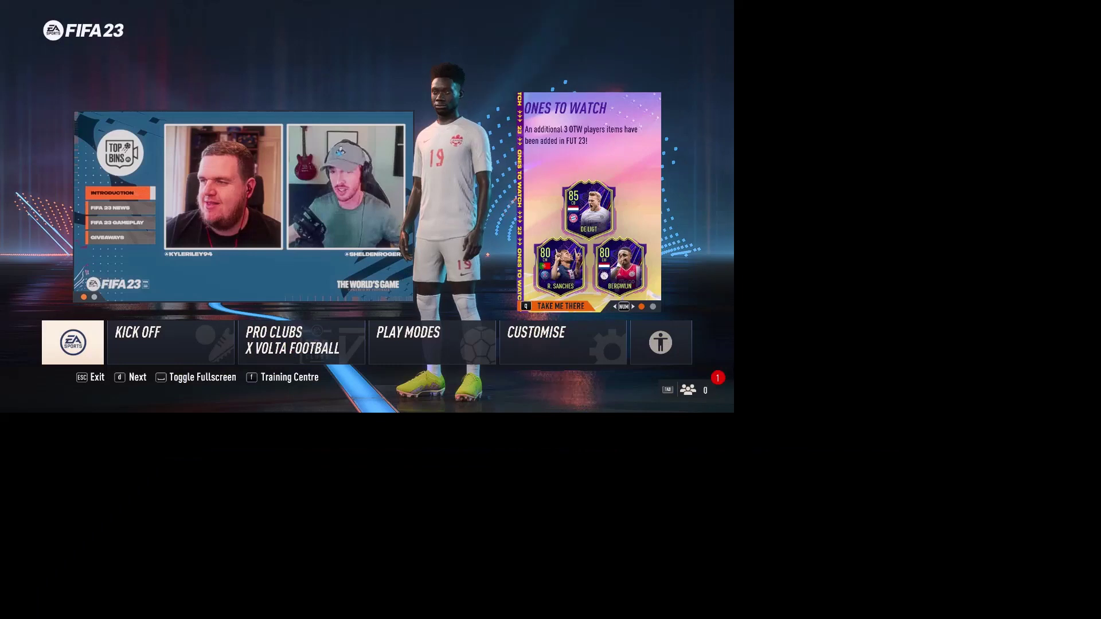
# Go to Customise > Settings > Game Settings > Display Configuration in FIFA 23.
pyautogui.click(549, 343)
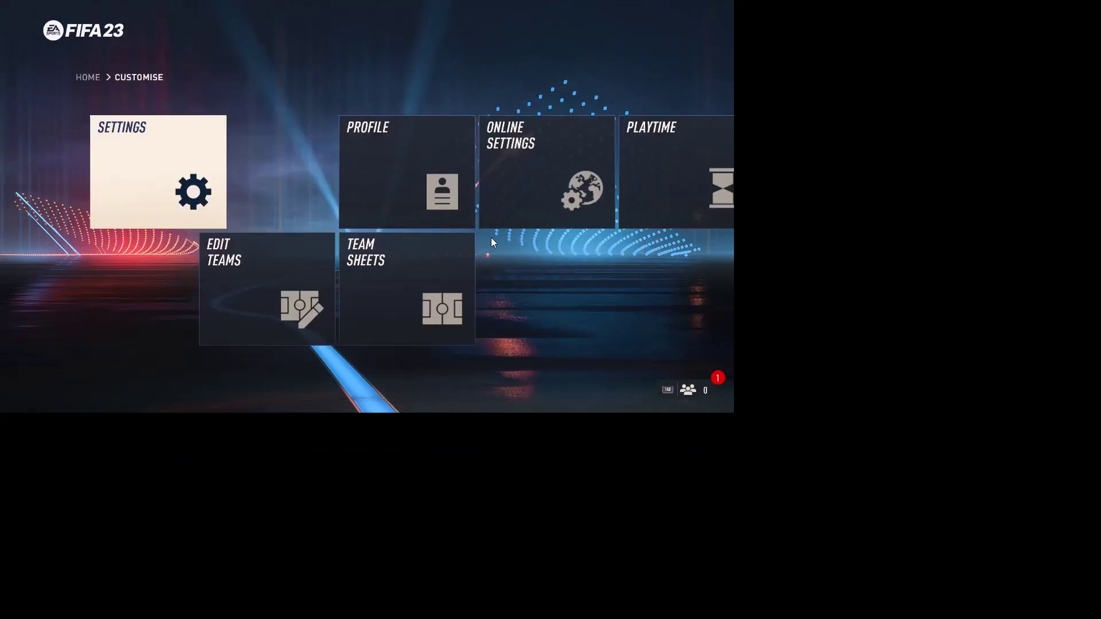
pyautogui.click(154, 172)
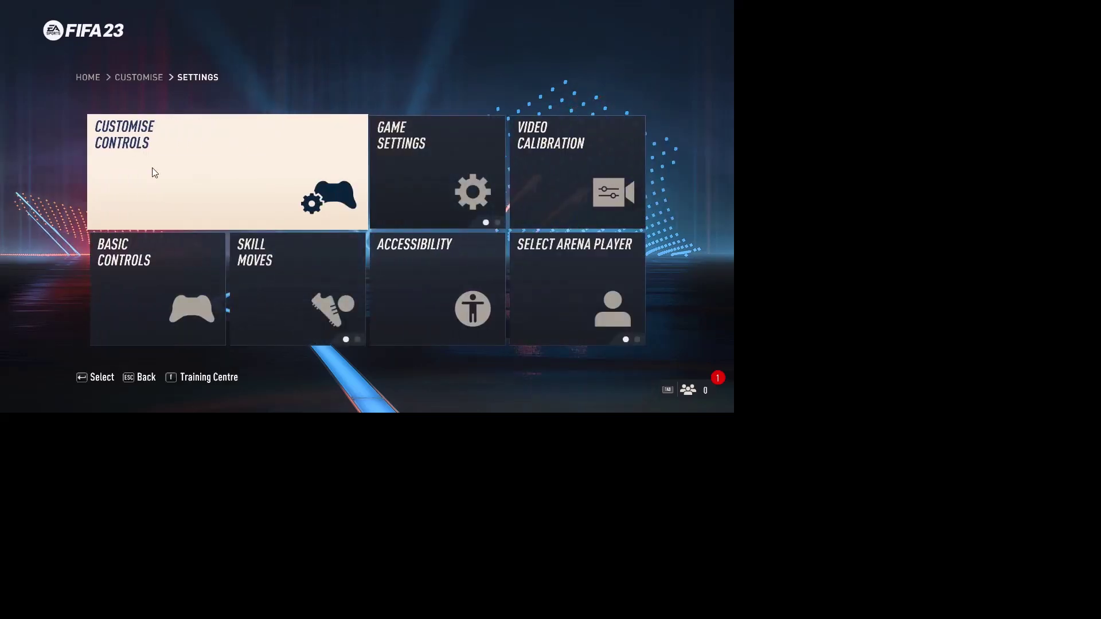
pyautogui.click(433, 172)
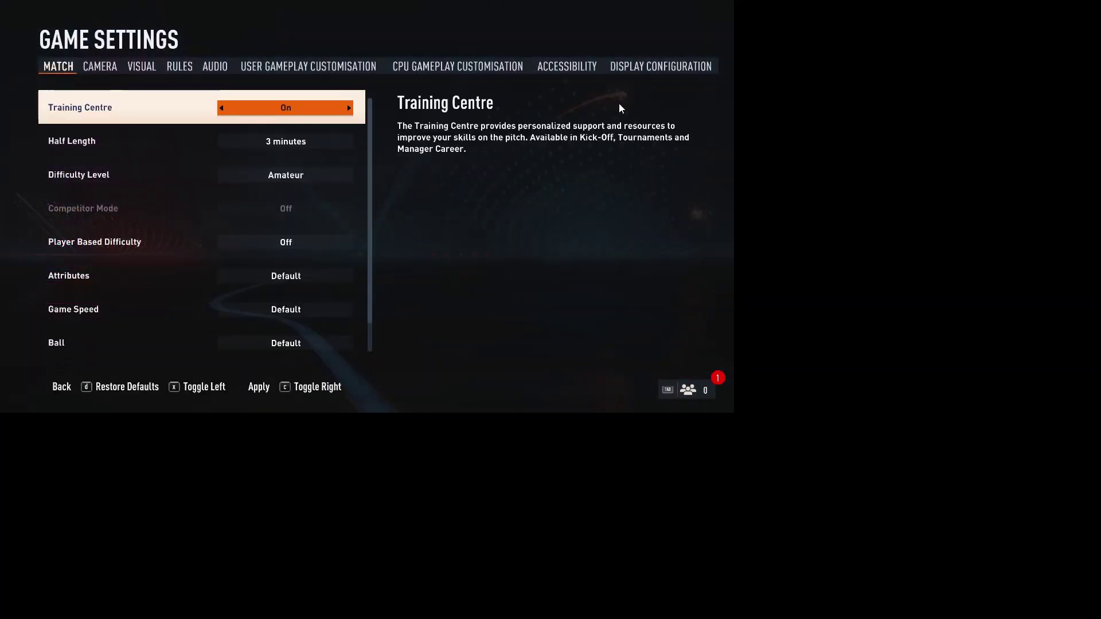
pyautogui.click(655, 68)
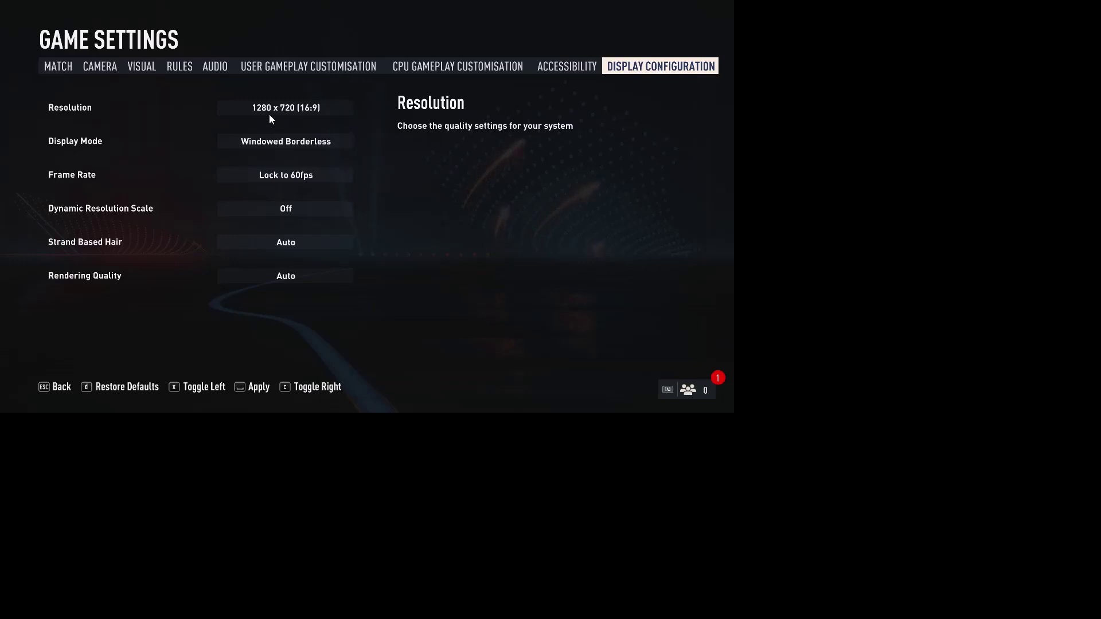
# Set Resolution to 1600 x 900 and Display Mode to Windowed.
pyautogui.click(349, 109)
pyautogui.click(349, 109)
pyautogui.click(350, 109)
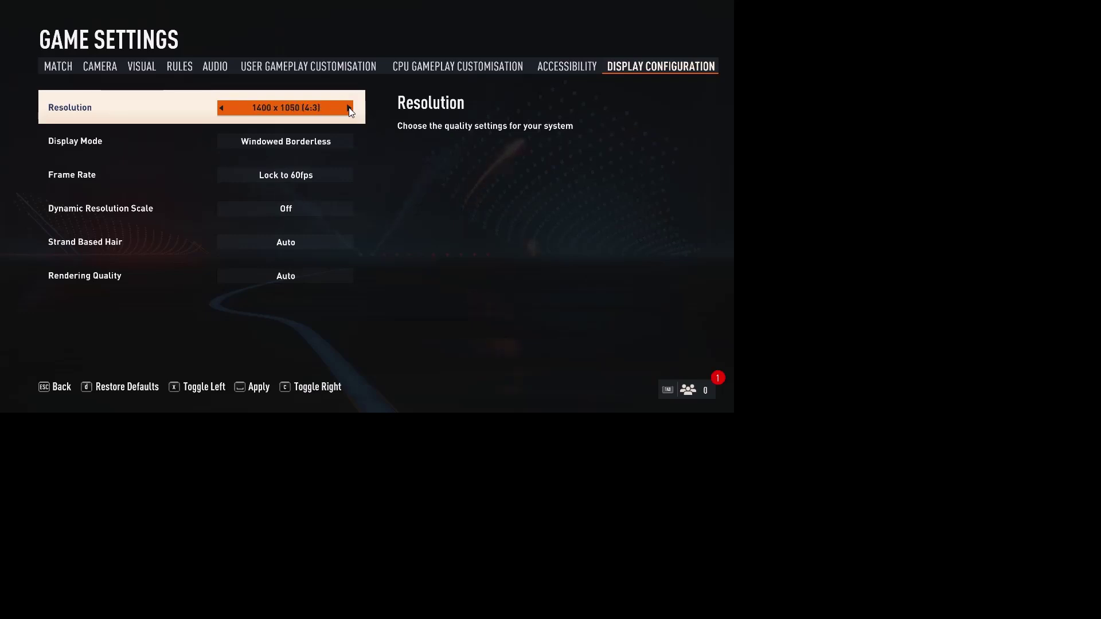
pyautogui.click(350, 109)
pyautogui.click(350, 109)
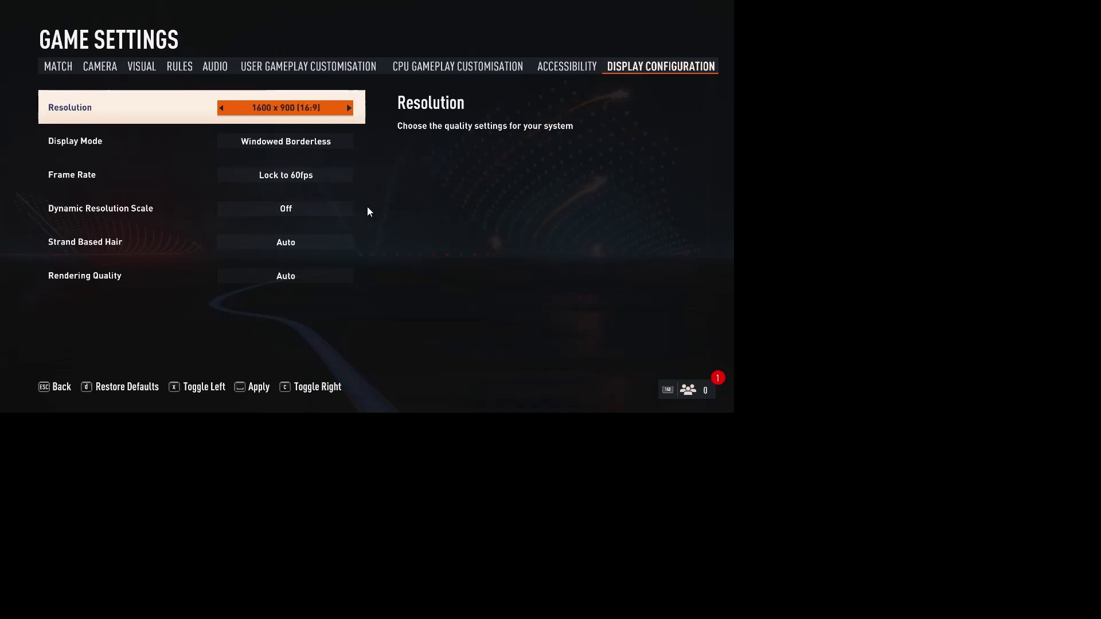
pyautogui.click(350, 108)
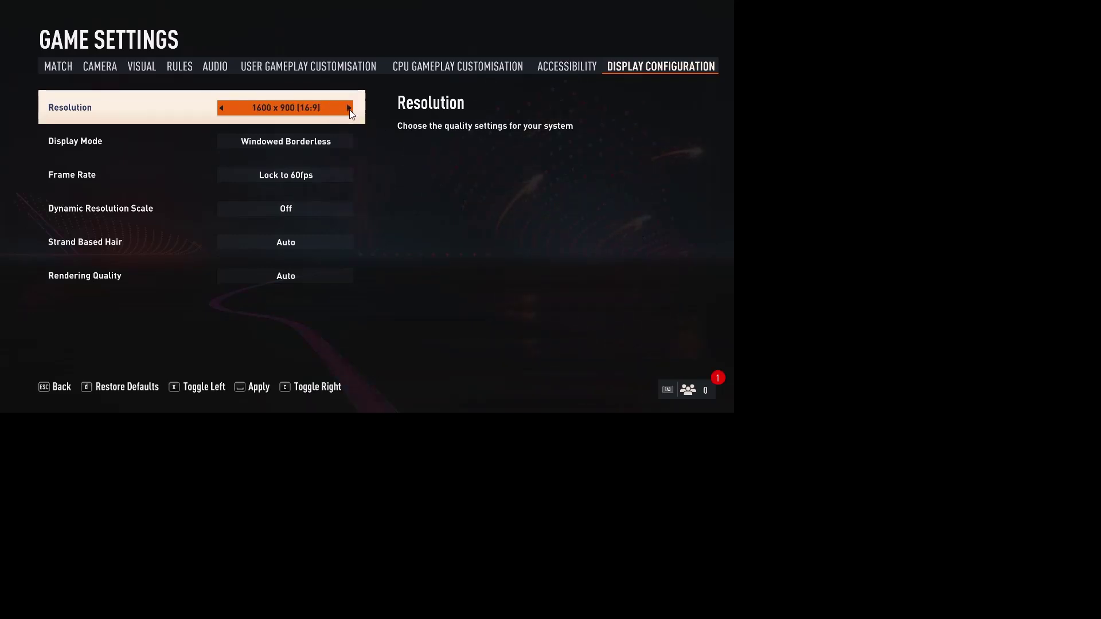
pyautogui.click(350, 109)
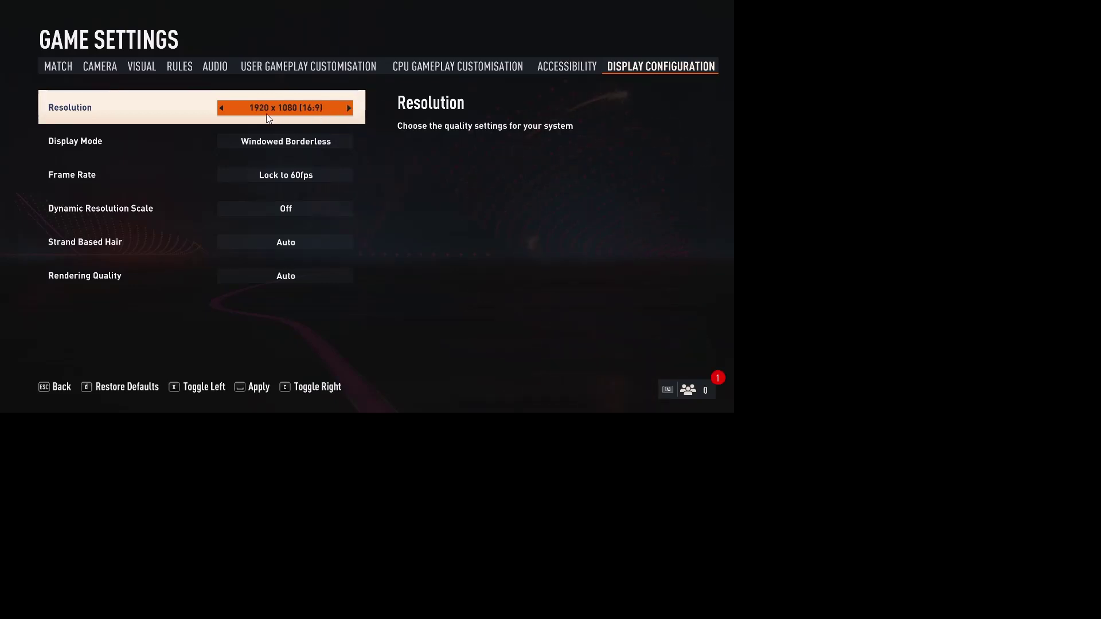
pyautogui.click(222, 109)
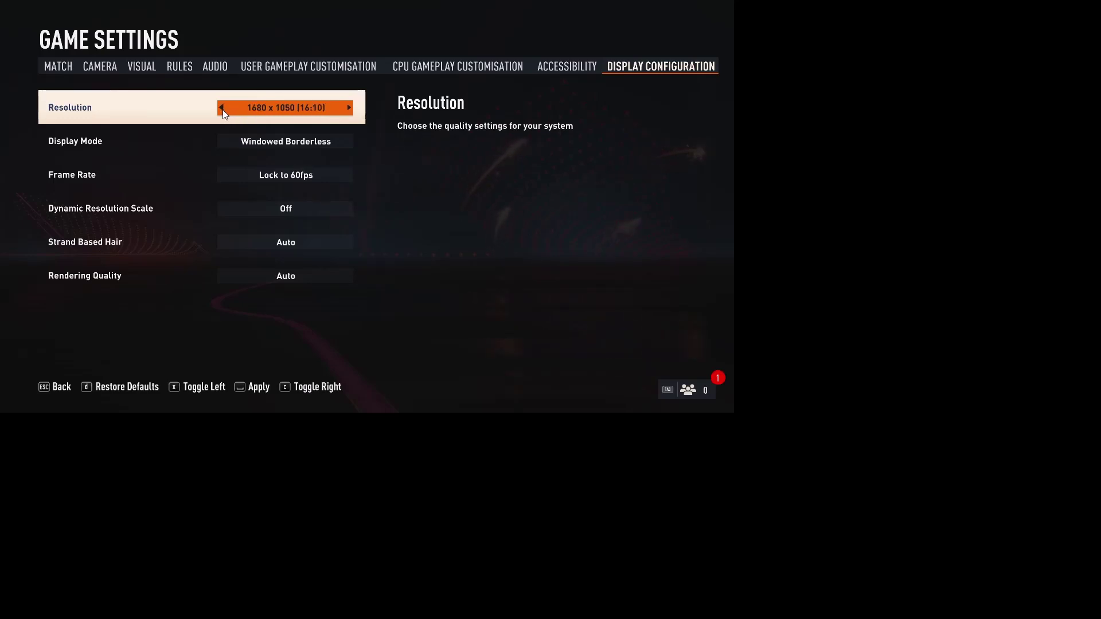
pyautogui.click(221, 143)
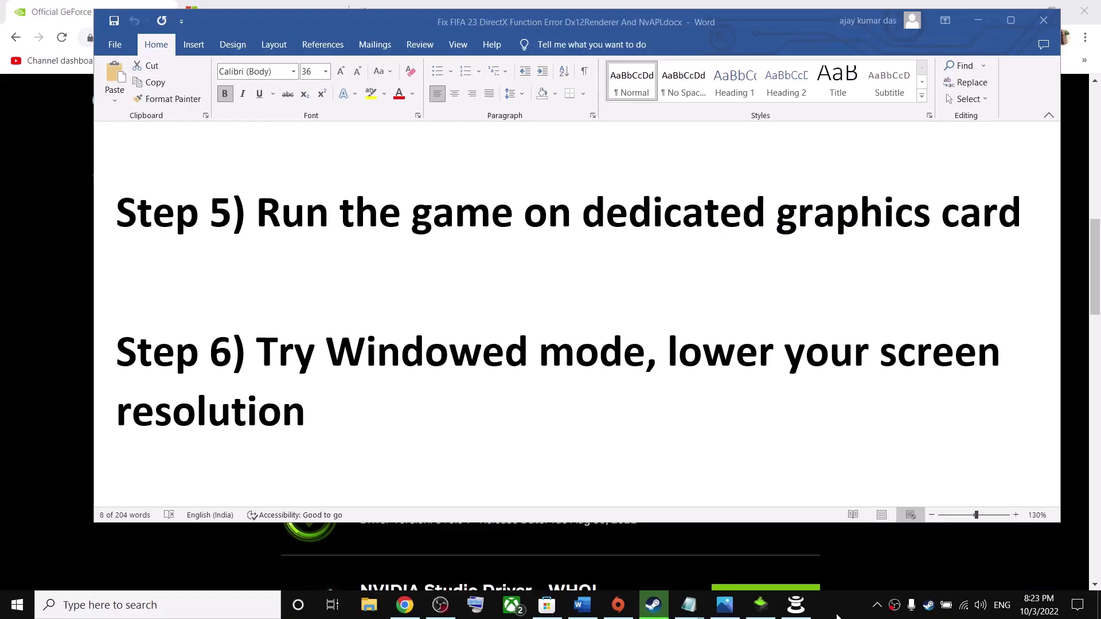
# Highlight the guide's Step 7 text on updating Windows, then bring up the Start menu.
pyautogui.scroll(-3, 489, 406)
pyautogui.moveTo(233, 218); pyautogui.dragTo(305, 280)
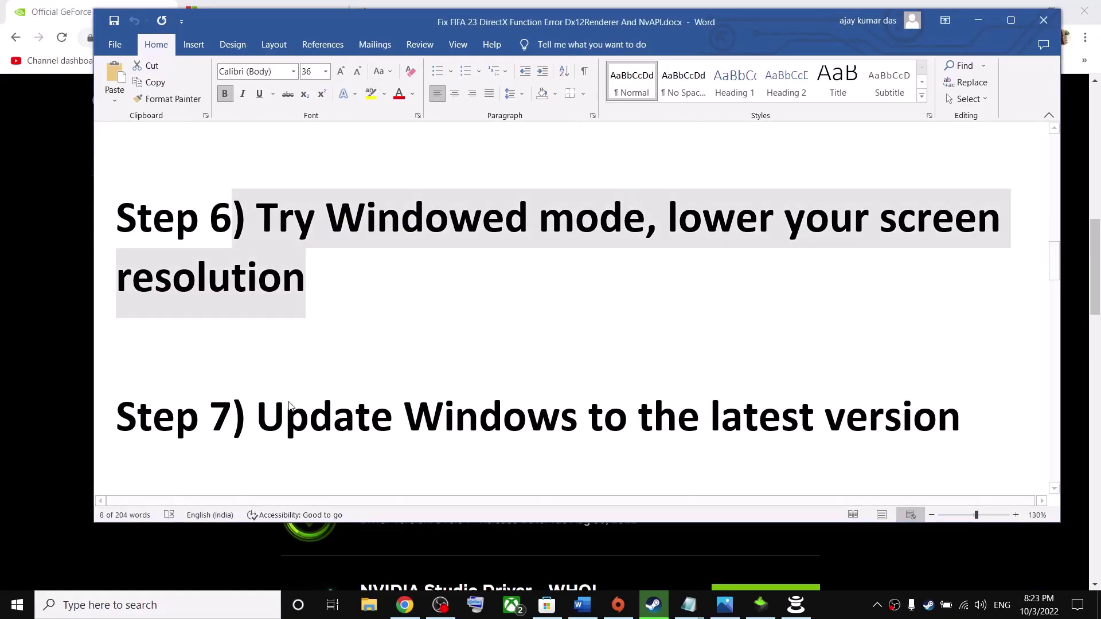
pyautogui.moveTo(254, 421); pyautogui.dragTo(898, 413)
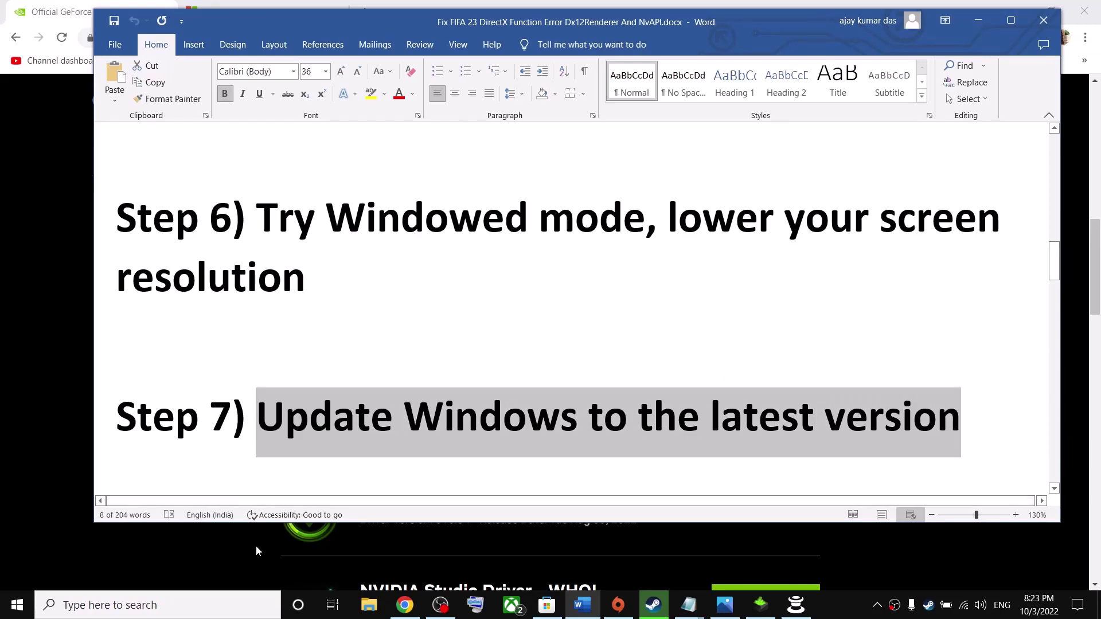
pyautogui.click(24, 579)
pyautogui.press('super')
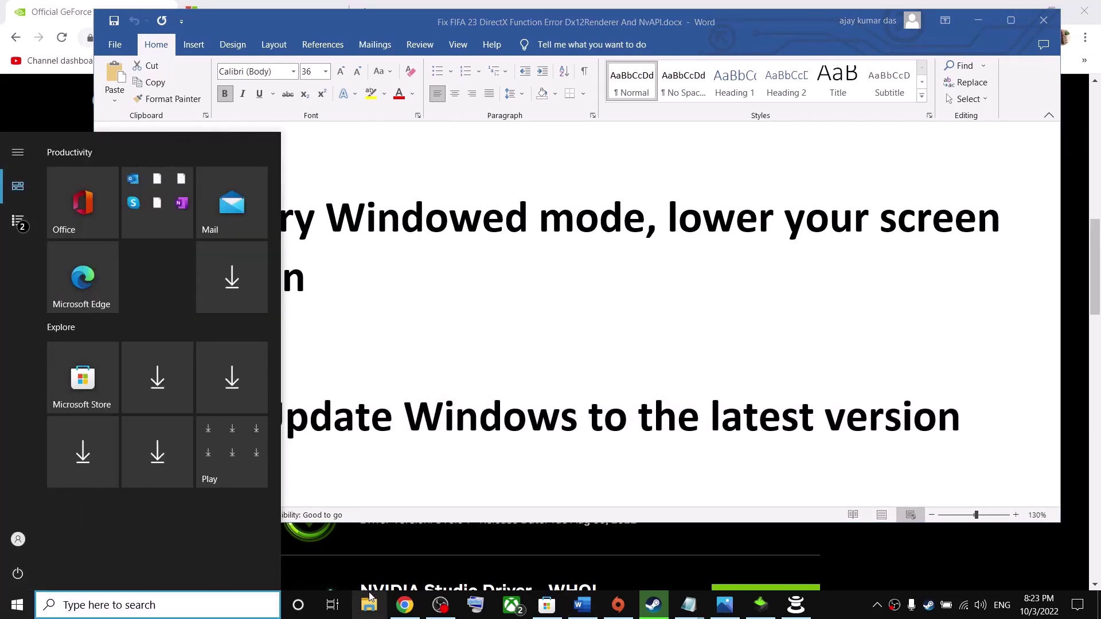
# Run Check for updates under Update & Security, then scroll the guide to Step 8, Install DirectX.
pyautogui.press('super+i')
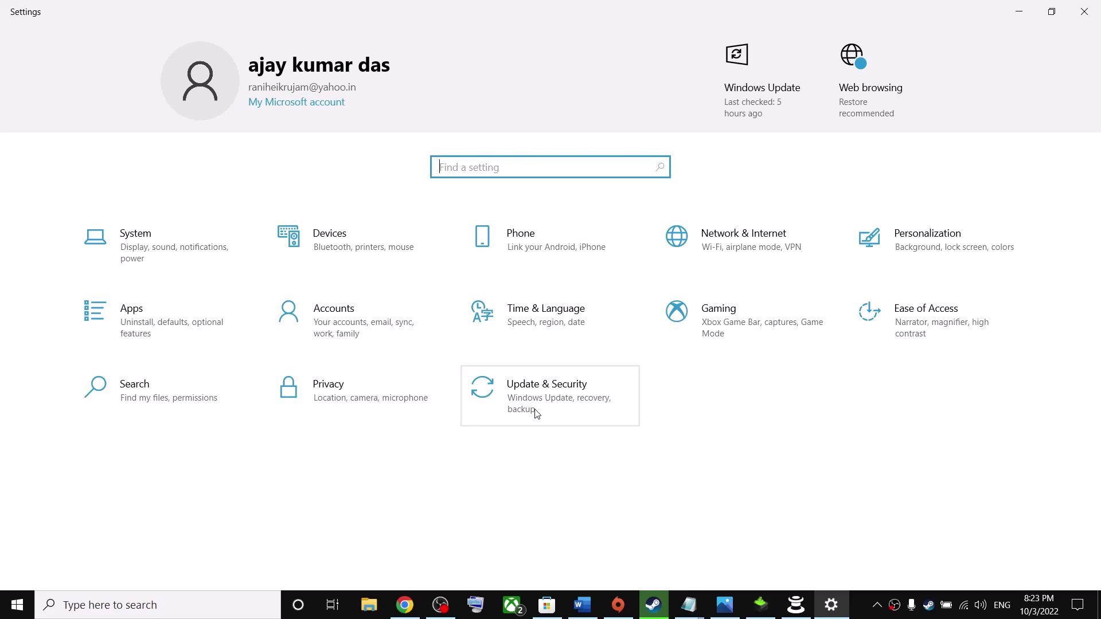
pyautogui.click(549, 395)
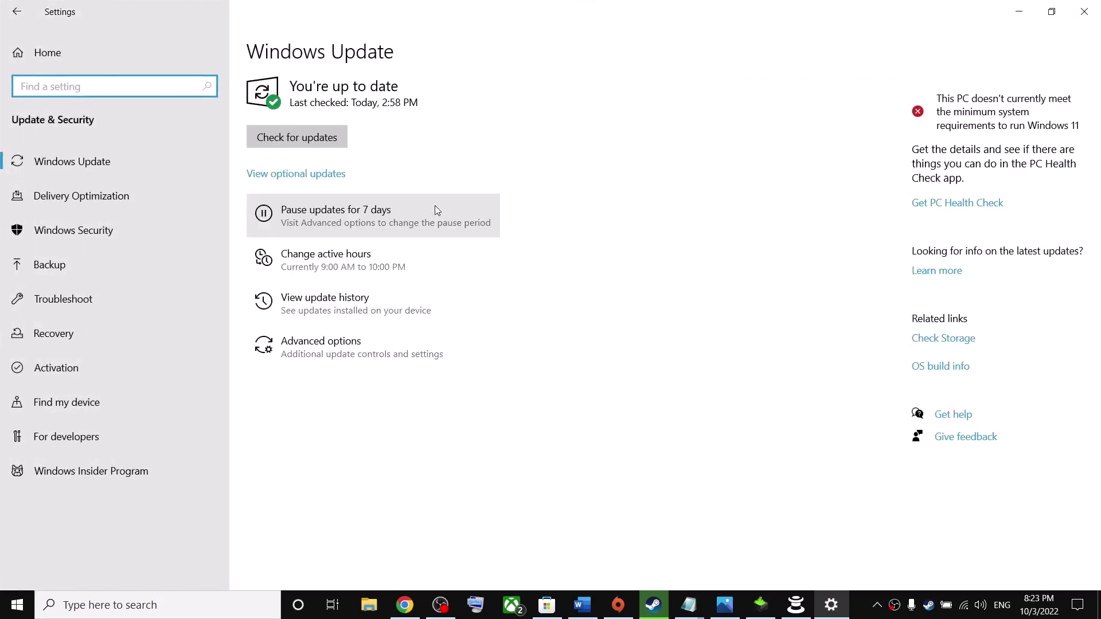
pyautogui.click(296, 137)
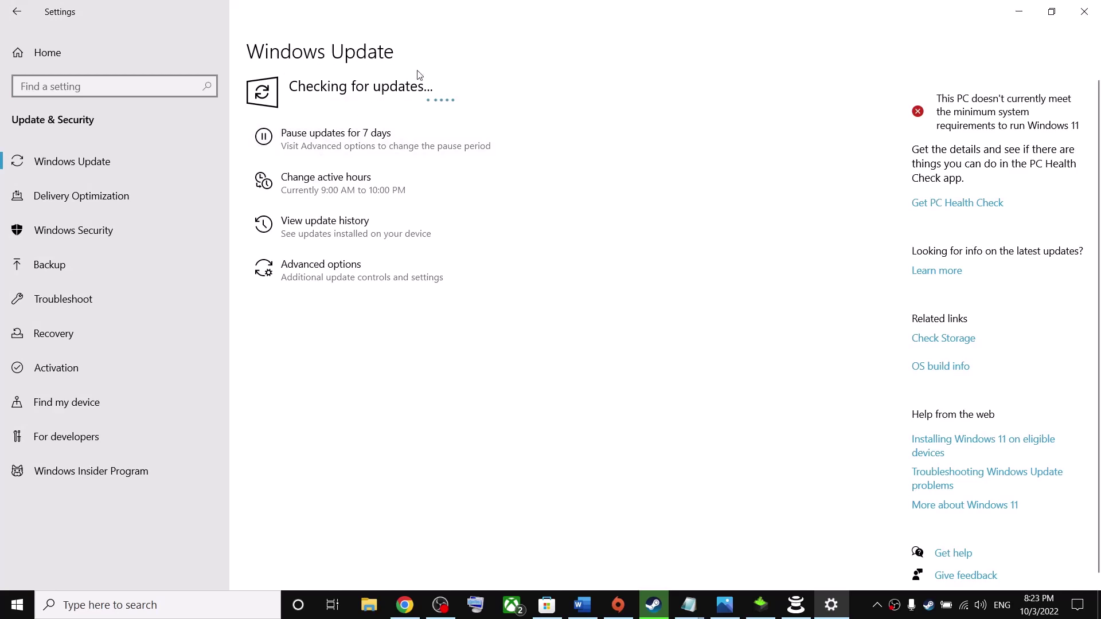
pyautogui.click(1018, 12)
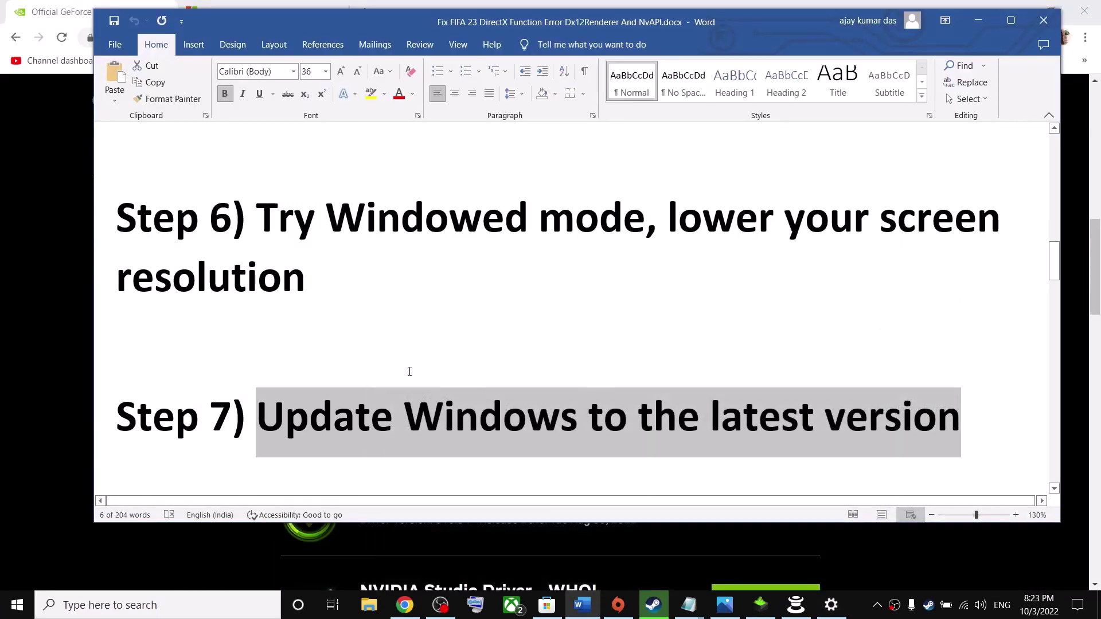
pyautogui.scroll(-3, 625, 360)
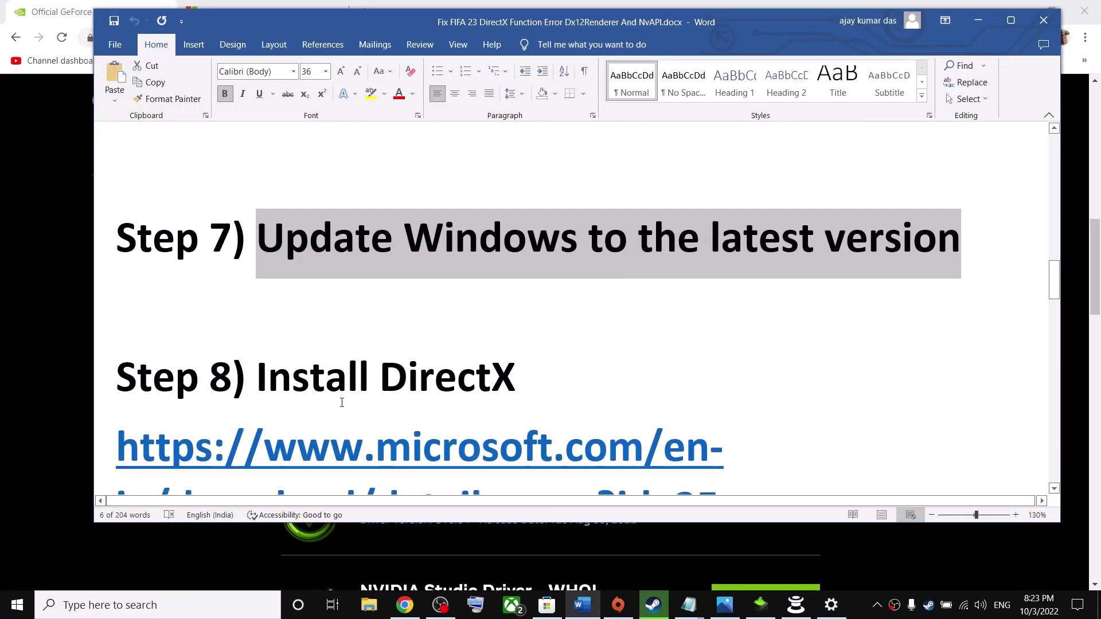
pyautogui.scroll(-2, 516, 373)
# Go to the DirectX End-User Runtime Web Installer page from Step 8 and start the download.
pyautogui.tripleClick(748, 429)
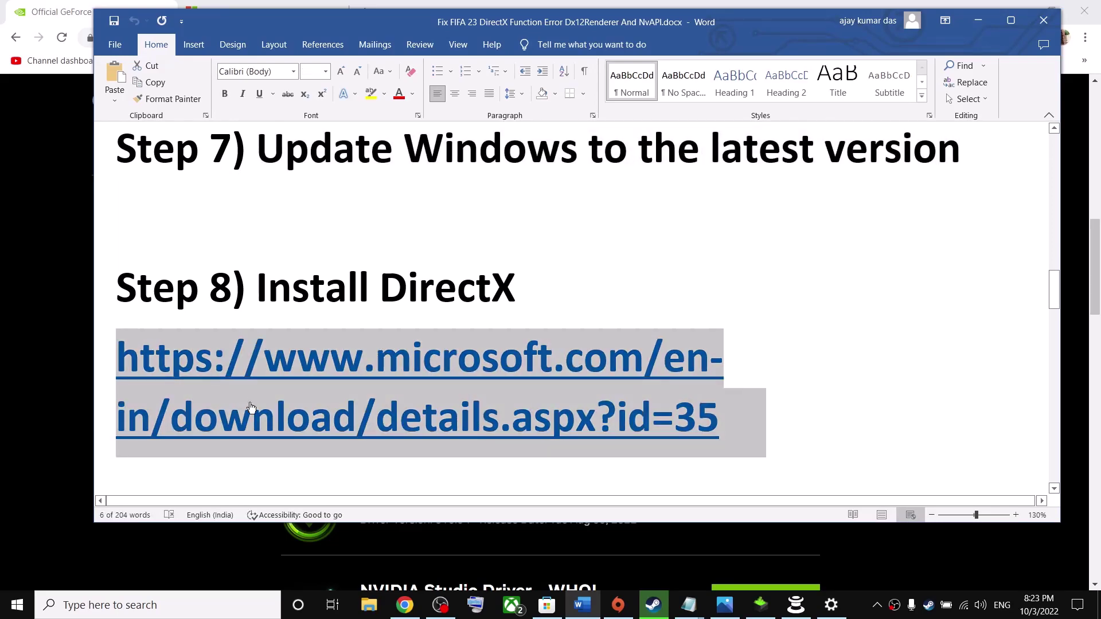
pyautogui.click(405, 605)
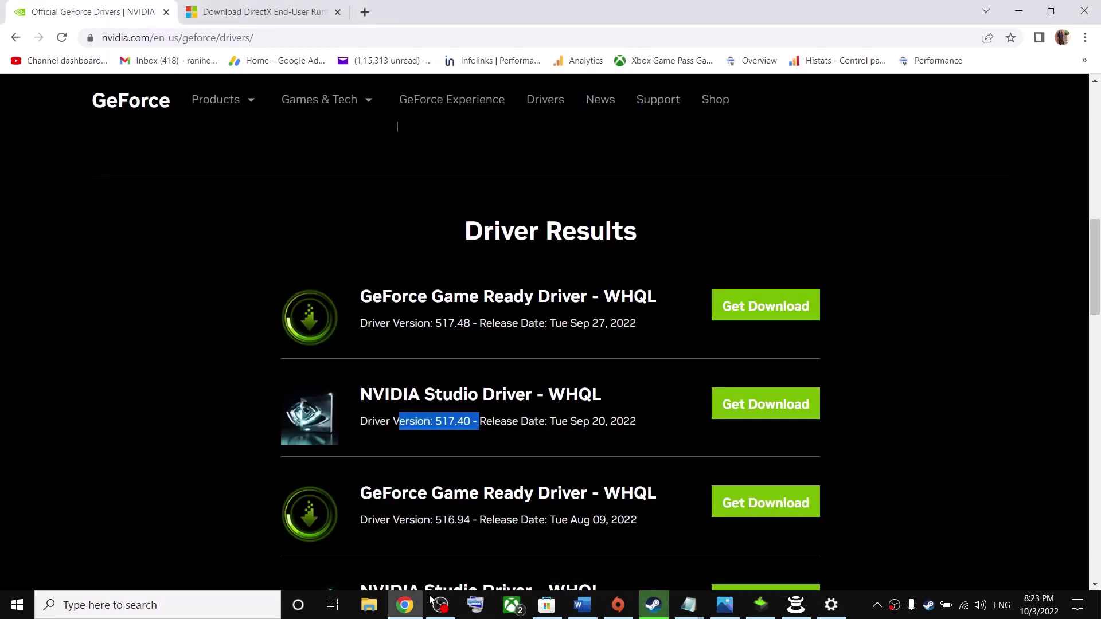
pyautogui.click(276, 13)
pyautogui.scroll(-4, 495, 381)
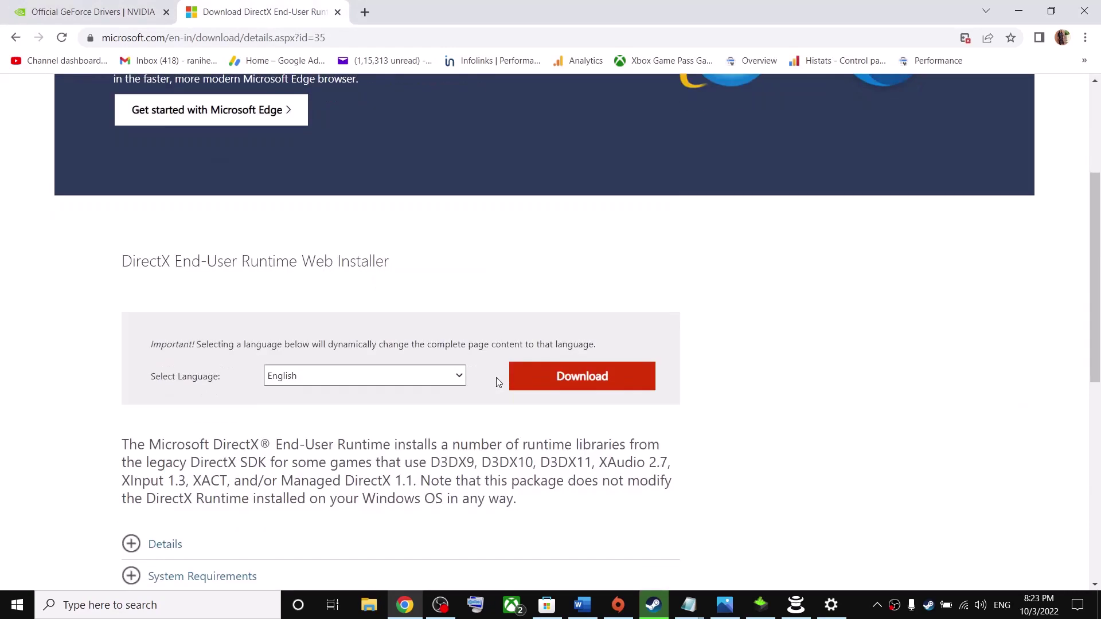
pyautogui.click(545, 312)
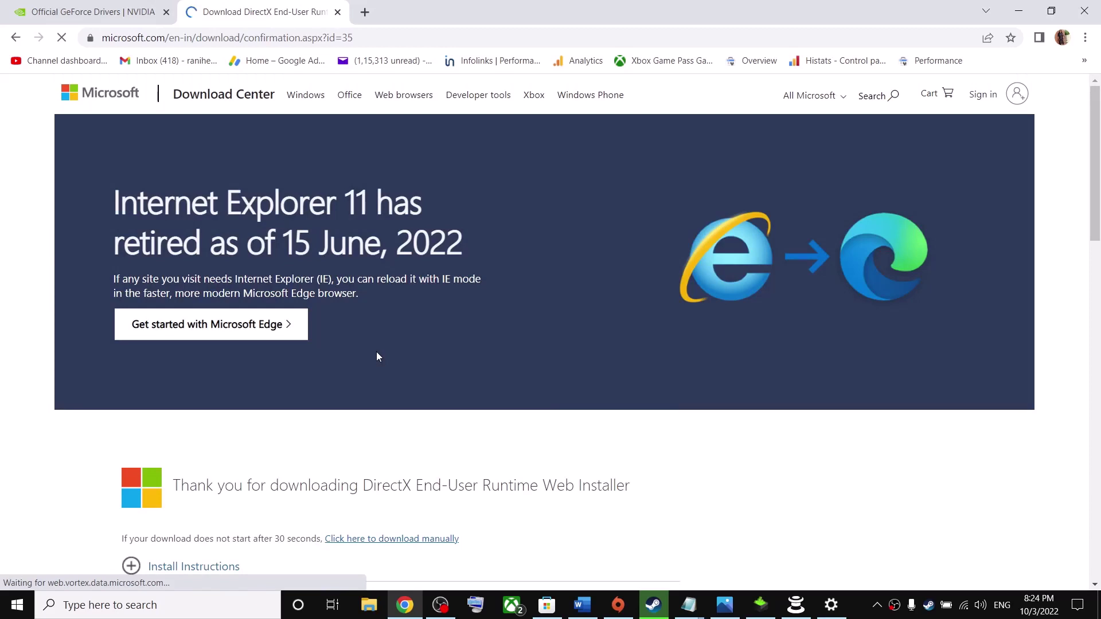
# Keep and run dxwebsetup.exe, accept the licence and skip the Bing Bar offer to begin installing.
pyautogui.scroll(-1, 376, 355)
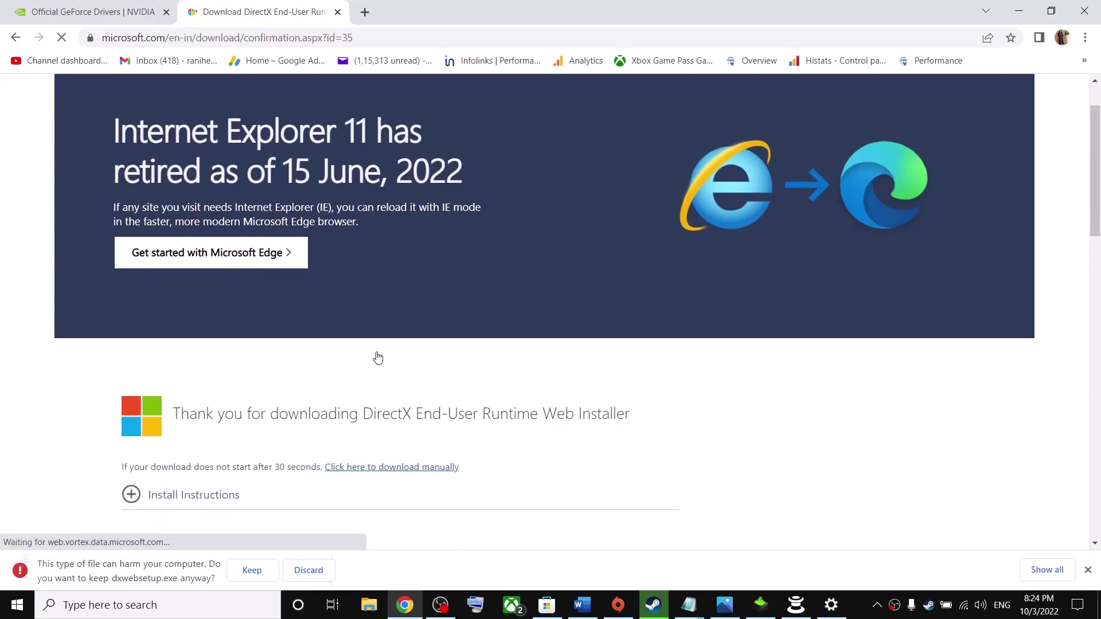
pyautogui.click(244, 570)
pyautogui.click(67, 570)
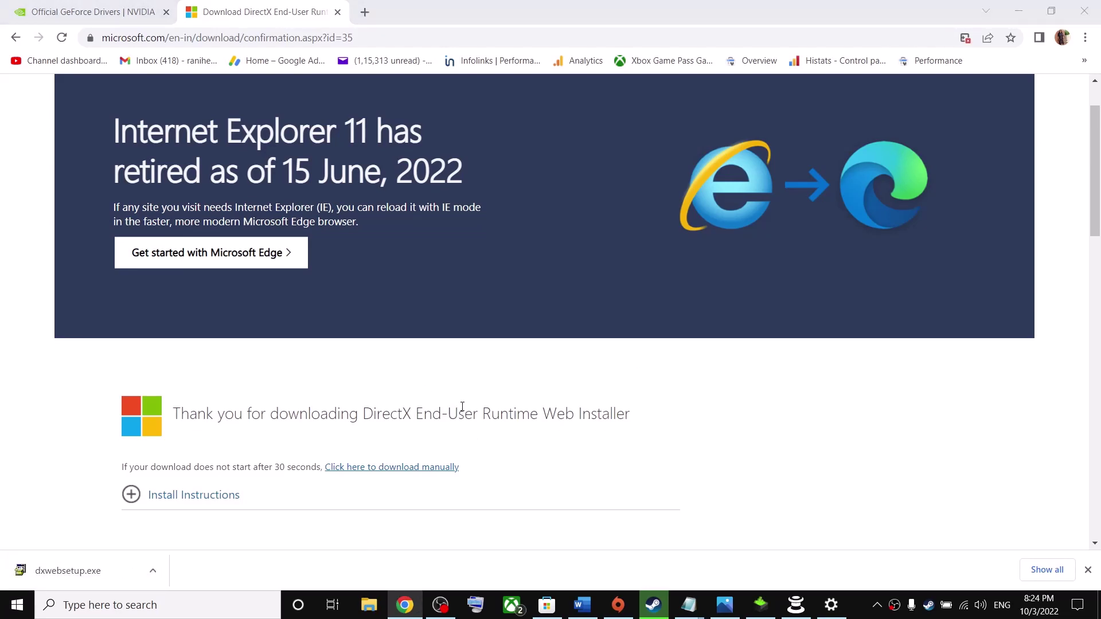
pyautogui.click(213, 245)
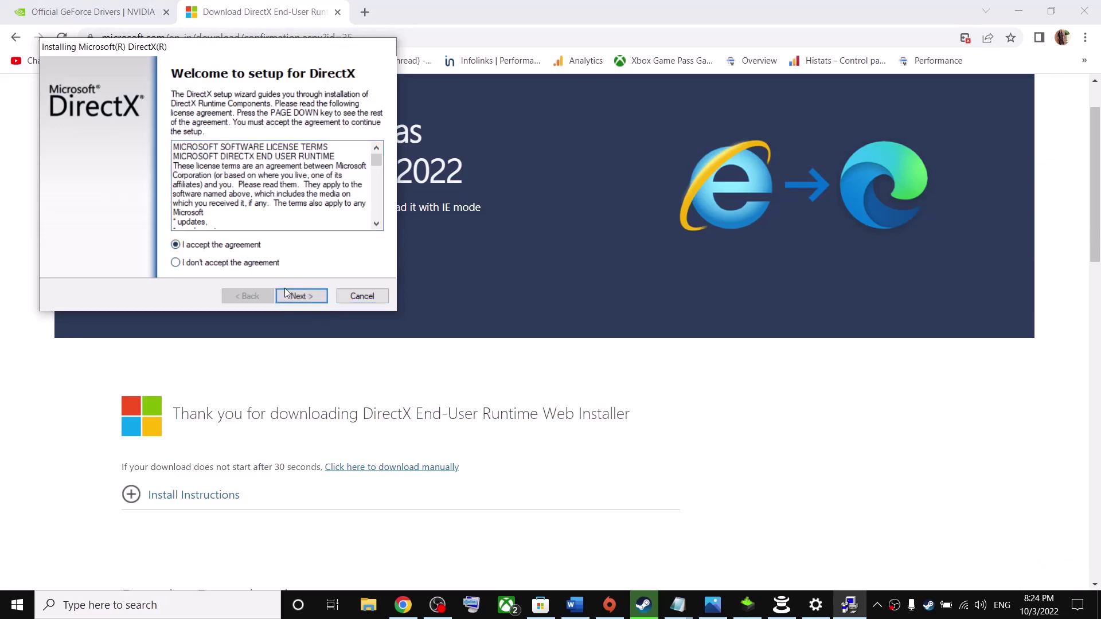
pyautogui.click(293, 295)
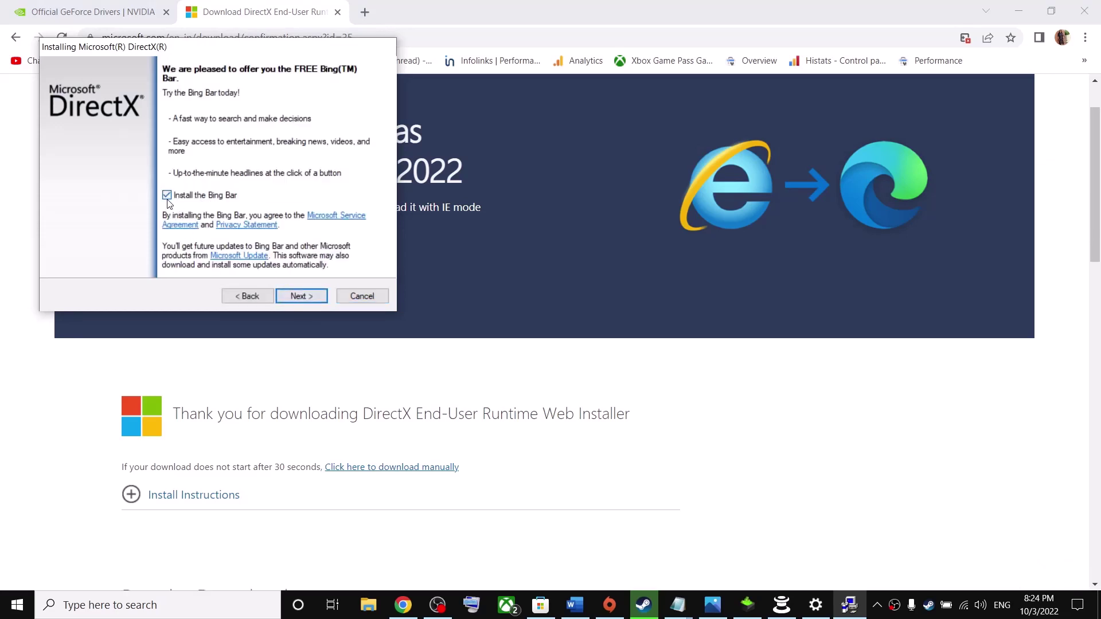
pyautogui.click(289, 295)
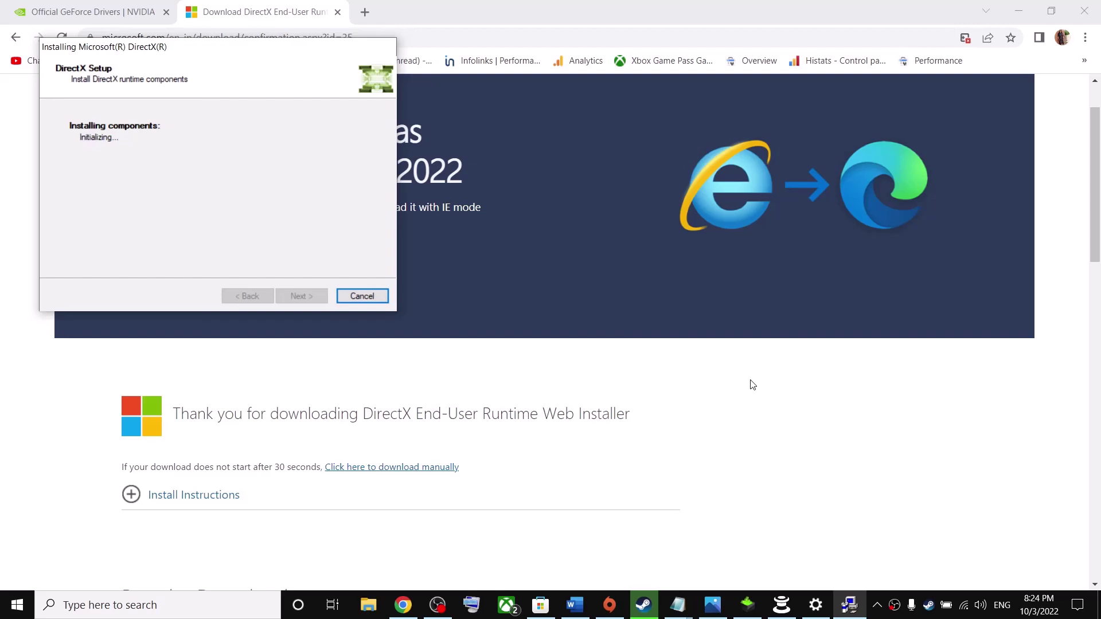
# Copy the -d3d11 launch option from the guide's Step 9, then switch to the Steam library.
pyautogui.click(574, 605)
pyautogui.tripleClick(483, 348)
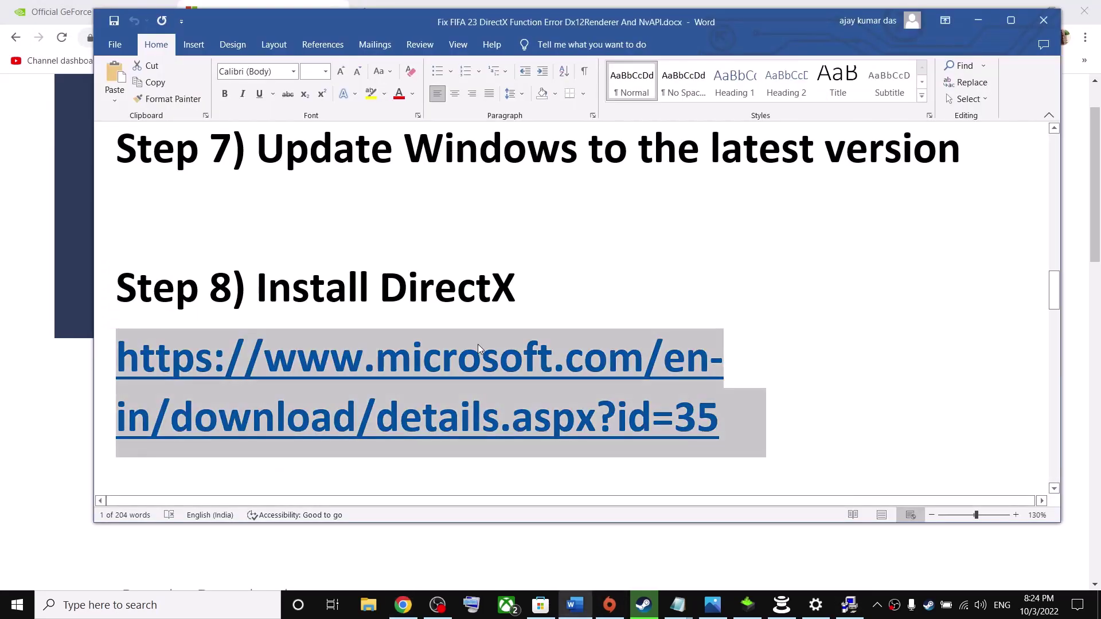
pyautogui.scroll(-2, 482, 348)
pyautogui.scroll(-1, 483, 347)
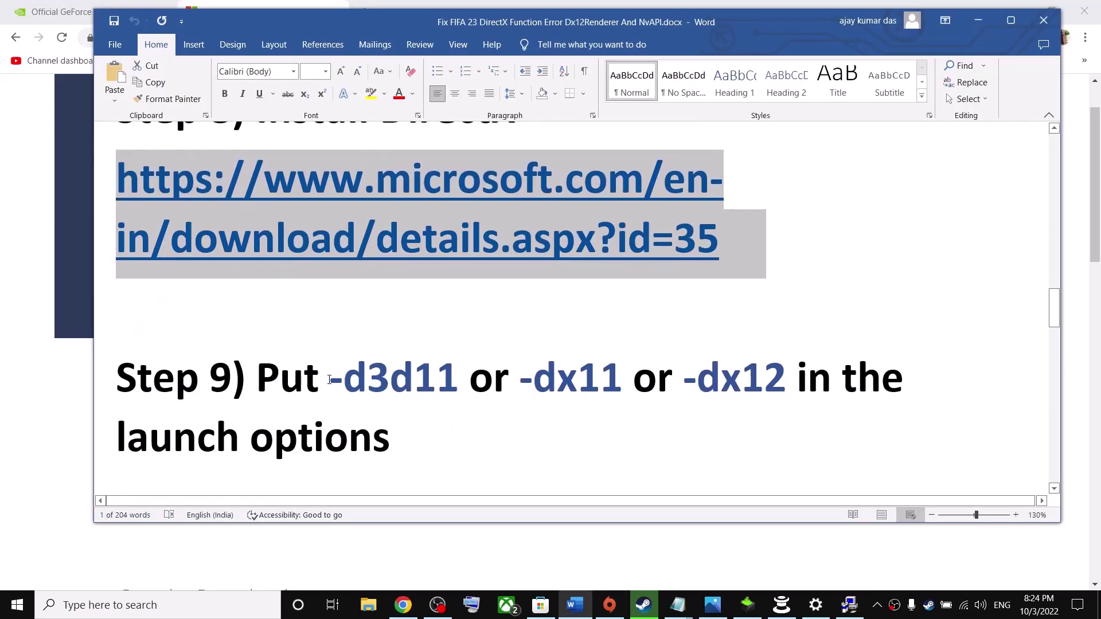
pyautogui.moveTo(329, 380); pyautogui.dragTo(467, 381)
pyautogui.rightClick(381, 390)
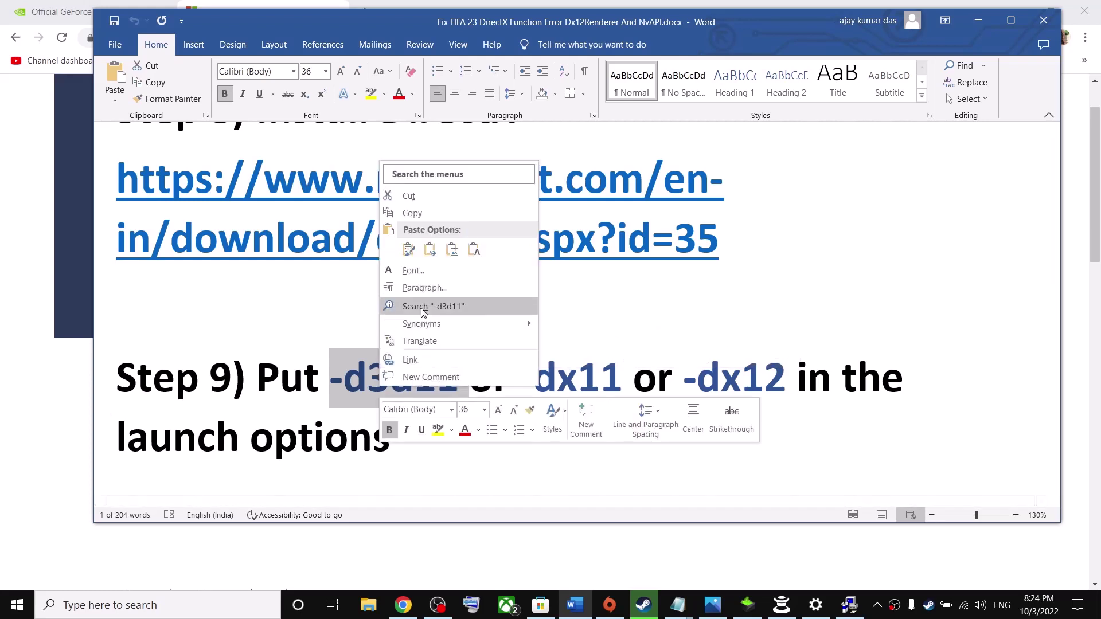
pyautogui.click(412, 214)
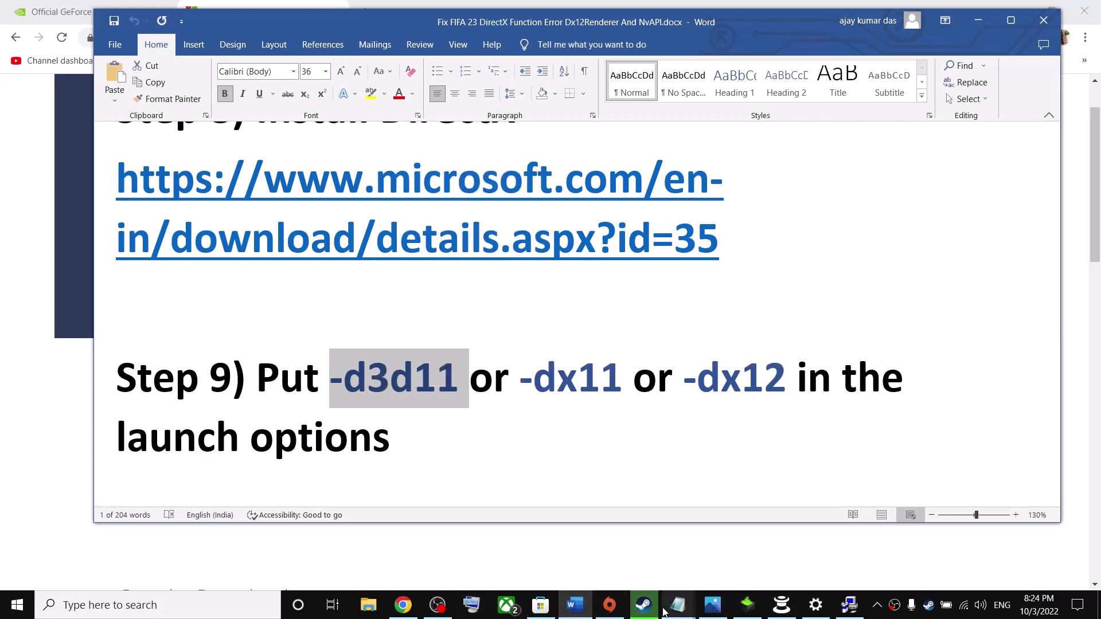
pyautogui.click(644, 605)
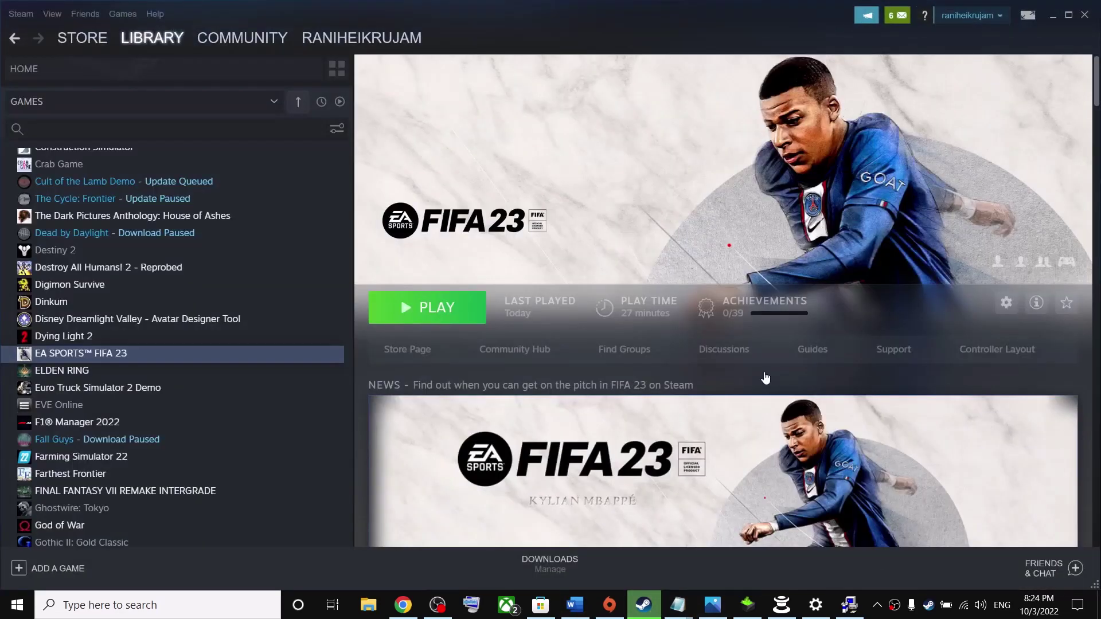
# Try -dx11, then -dx12 as FIFA 23's Steam launch options, then leave the field empty and close Properties.
pyautogui.rightClick(101, 359)
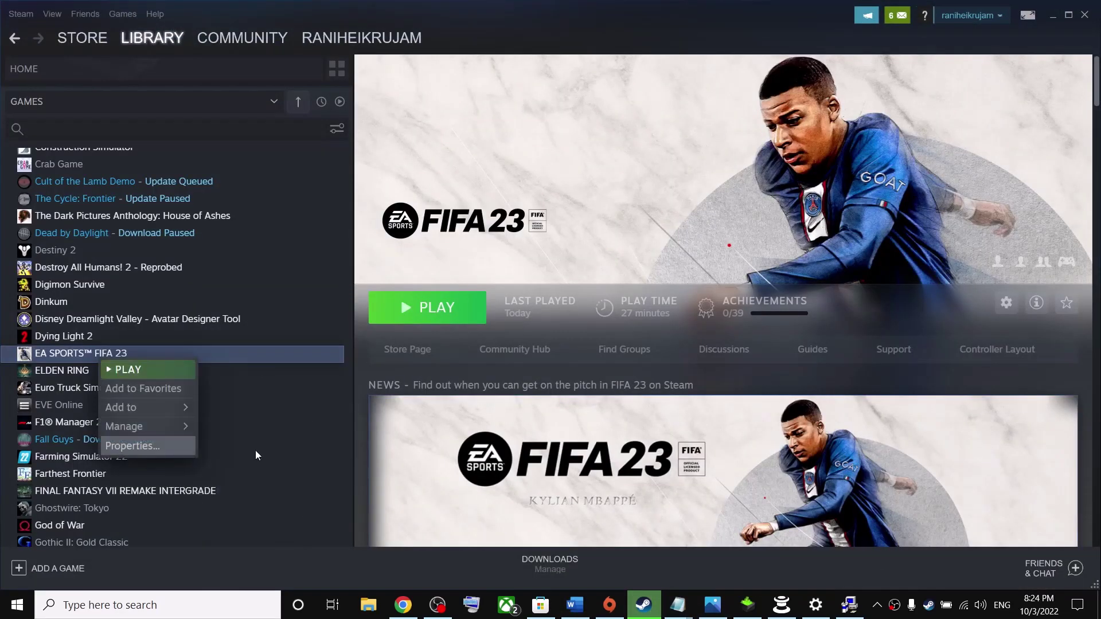
pyautogui.click(125, 446)
pyautogui.click(517, 361)
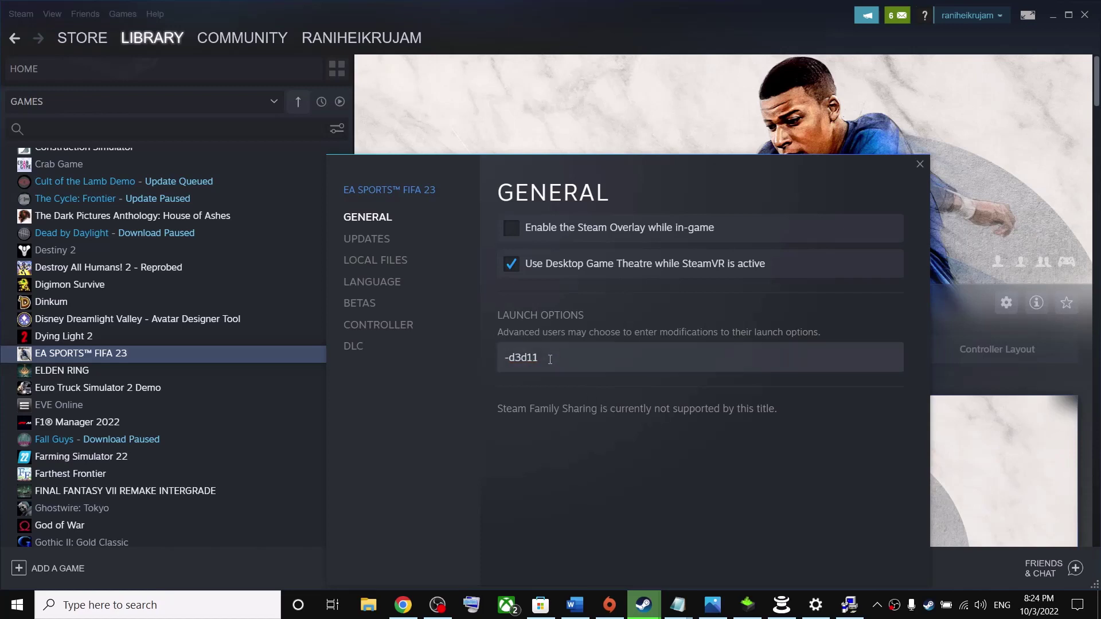
pyautogui.moveTo(555, 356); pyautogui.dragTo(435, 362)
pyautogui.write('-')
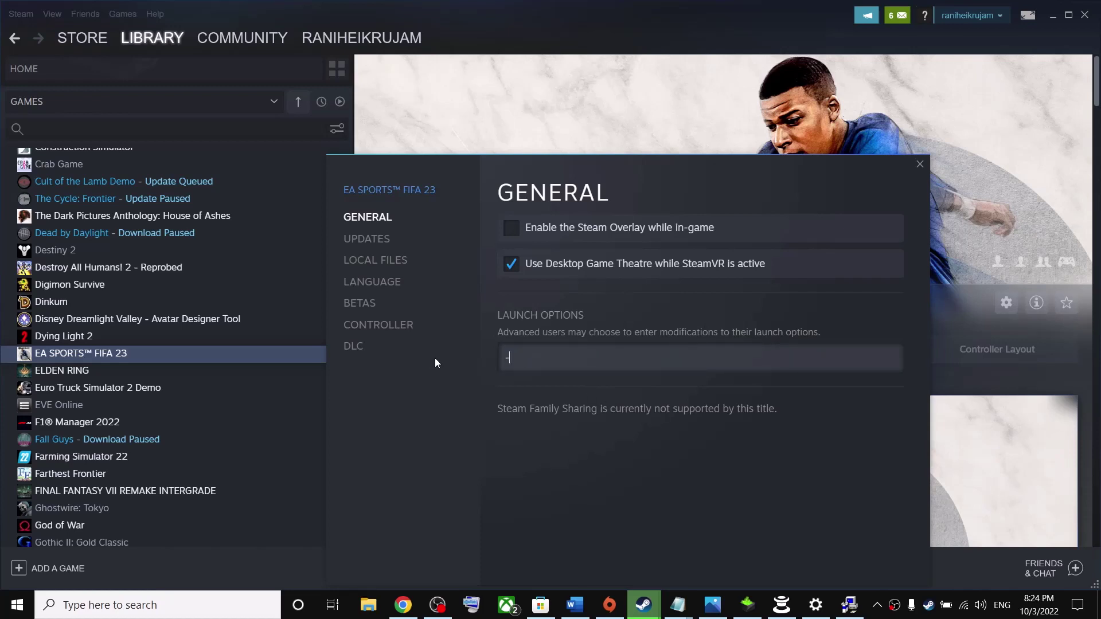
pyautogui.write('dx11')
pyautogui.moveTo(544, 367); pyautogui.dragTo(413, 359)
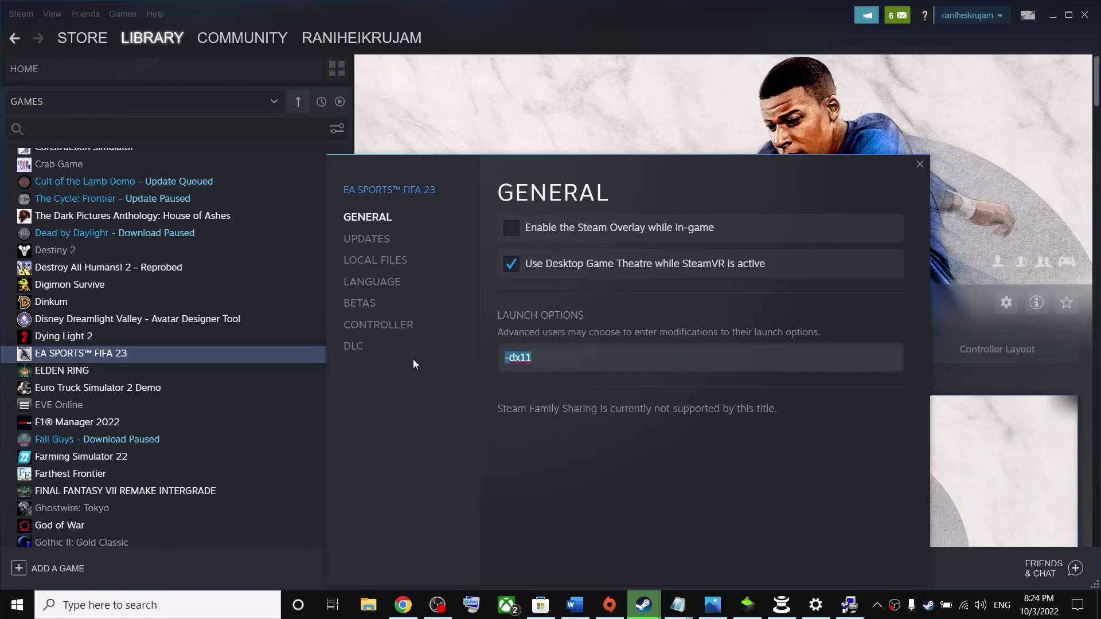
pyautogui.write('-')
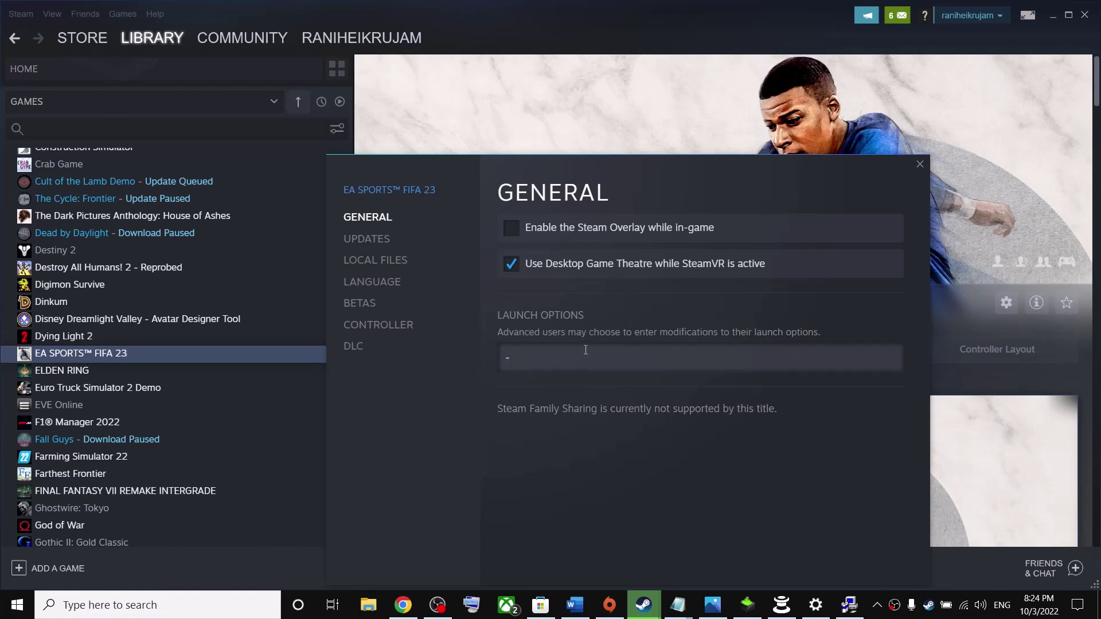
pyautogui.write('dx12')
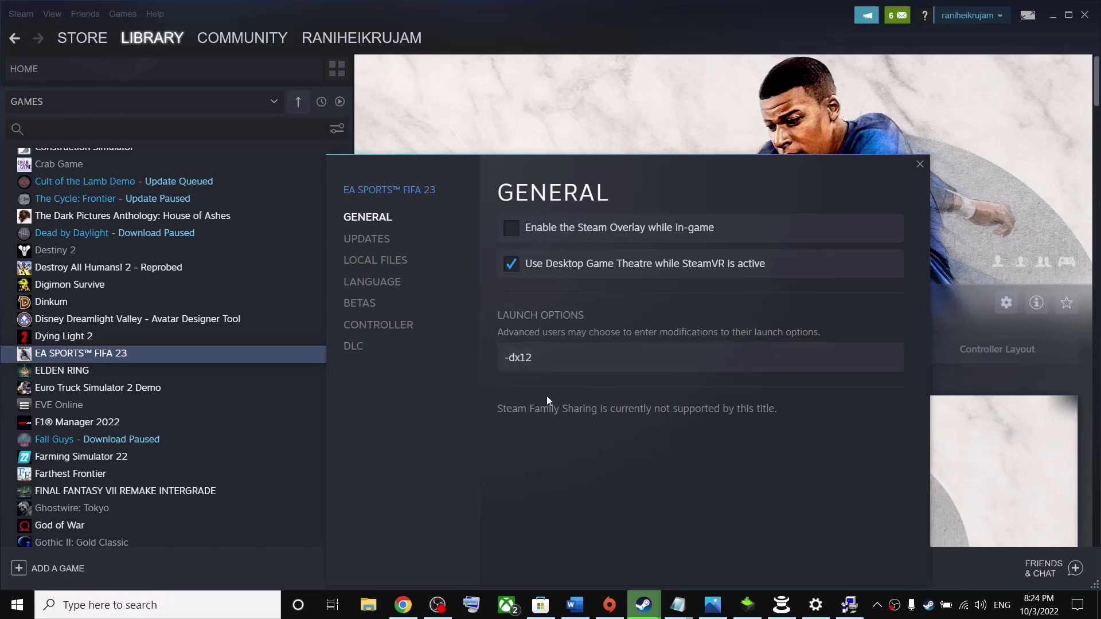
pyautogui.moveTo(579, 367); pyautogui.dragTo(364, 349)
pyautogui.press('BackSpace')
pyautogui.click(919, 165)
# Bring the Word guide forward and highlight the Step 10 instruction.
pyautogui.click(575, 605)
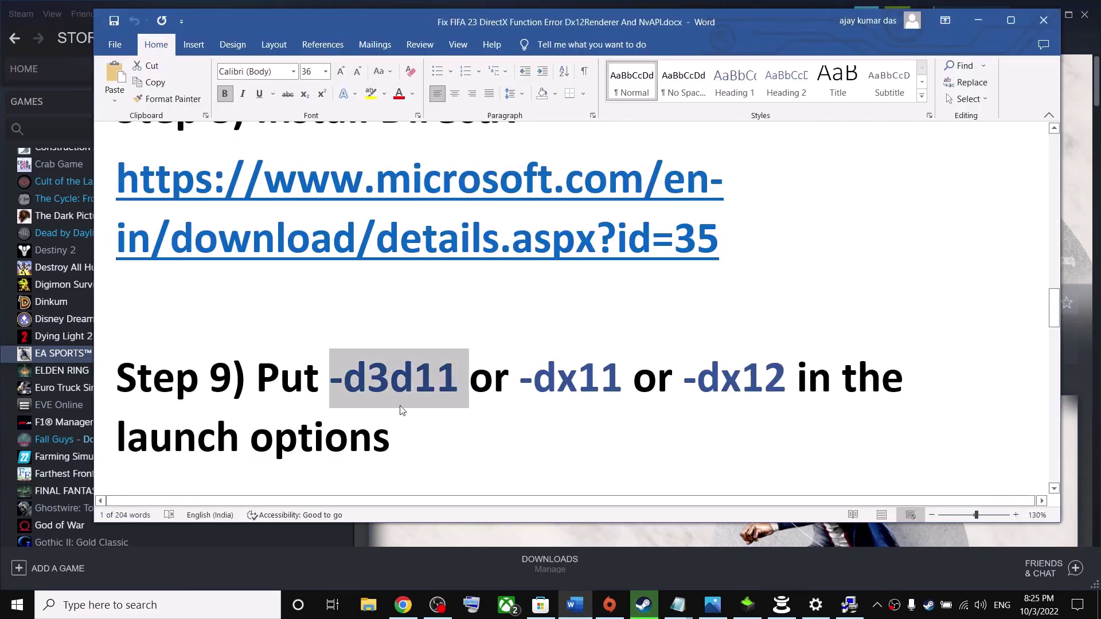
pyautogui.moveTo(277, 378); pyautogui.dragTo(415, 433)
pyautogui.scroll(-3, 416, 435)
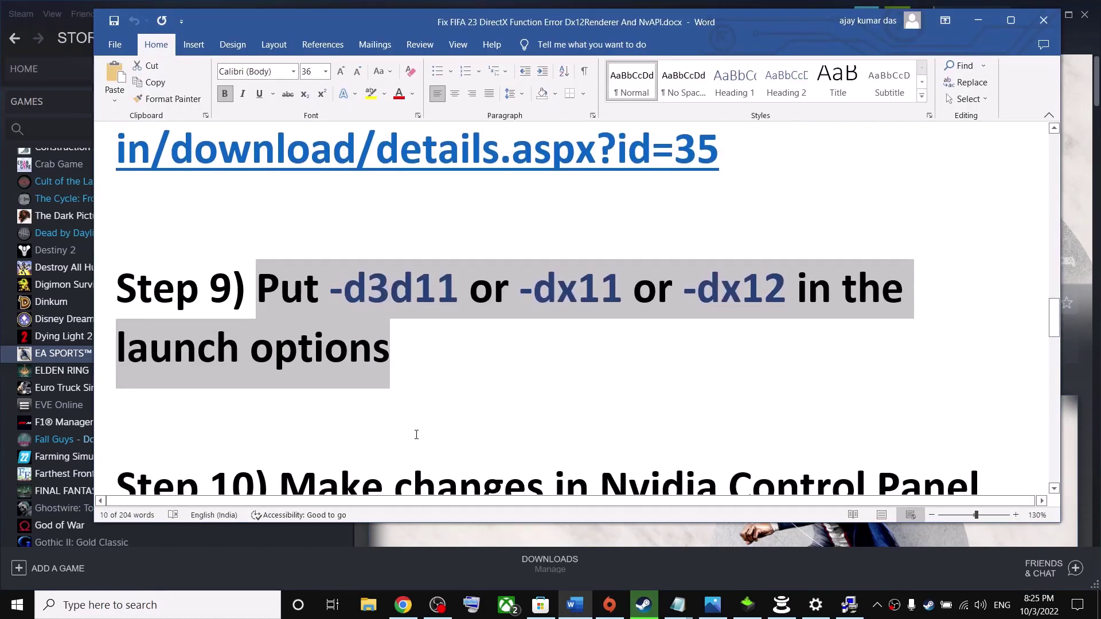
pyautogui.scroll(-2, 416, 435)
pyautogui.moveTo(300, 313); pyautogui.dragTo(980, 311)
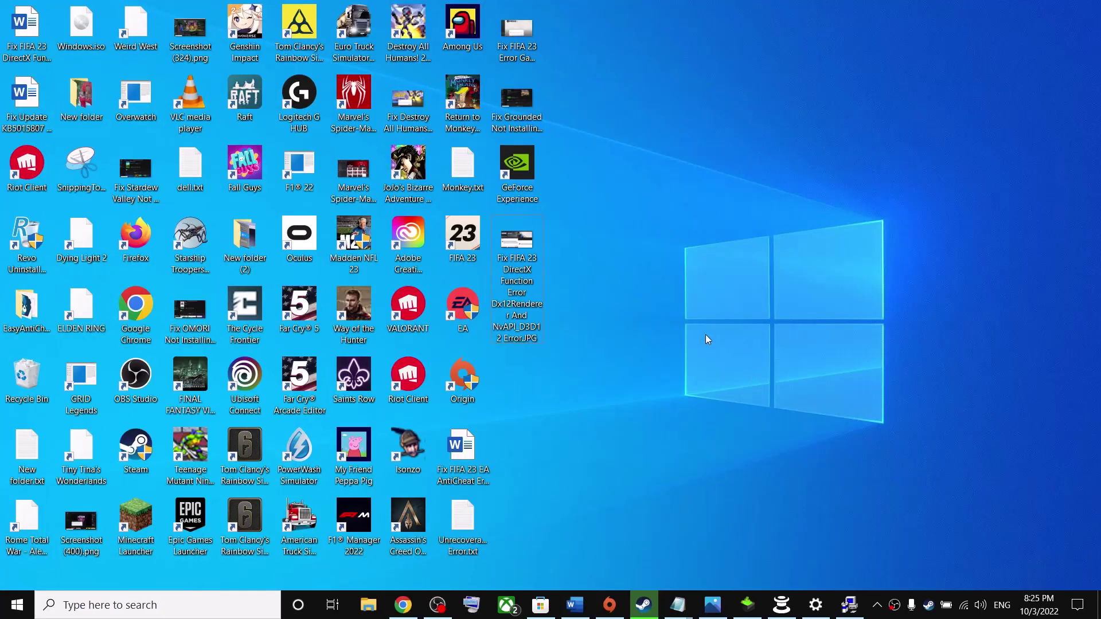
# Open NVIDIA Control Panel from the desktop menu and close the Settings and DirectX setup windows.
pyautogui.rightClick(689, 321)
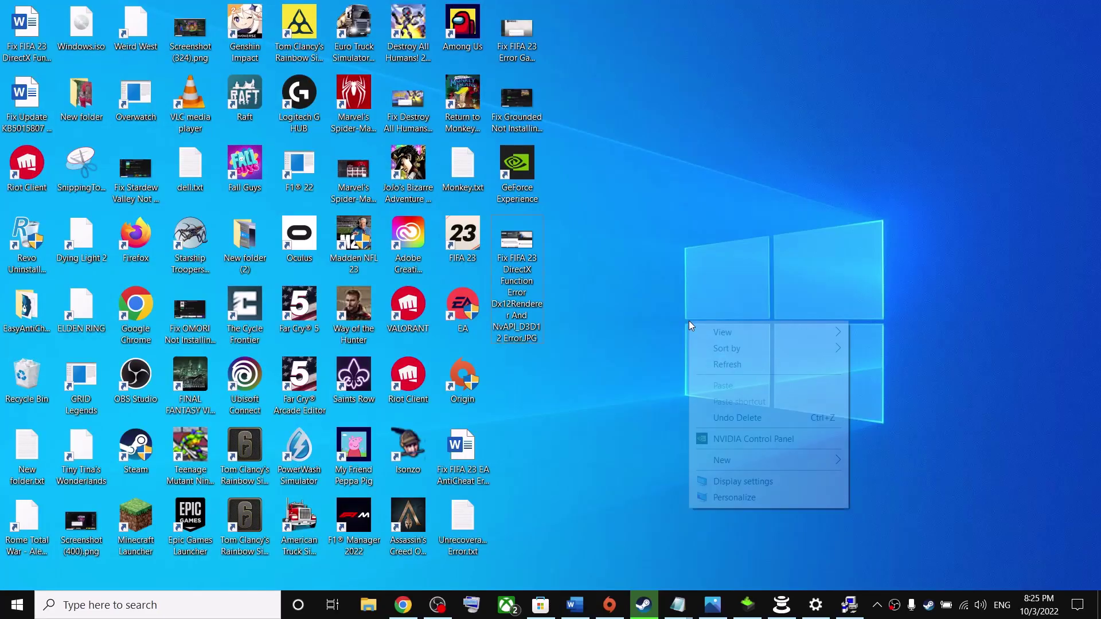
pyautogui.click(736, 439)
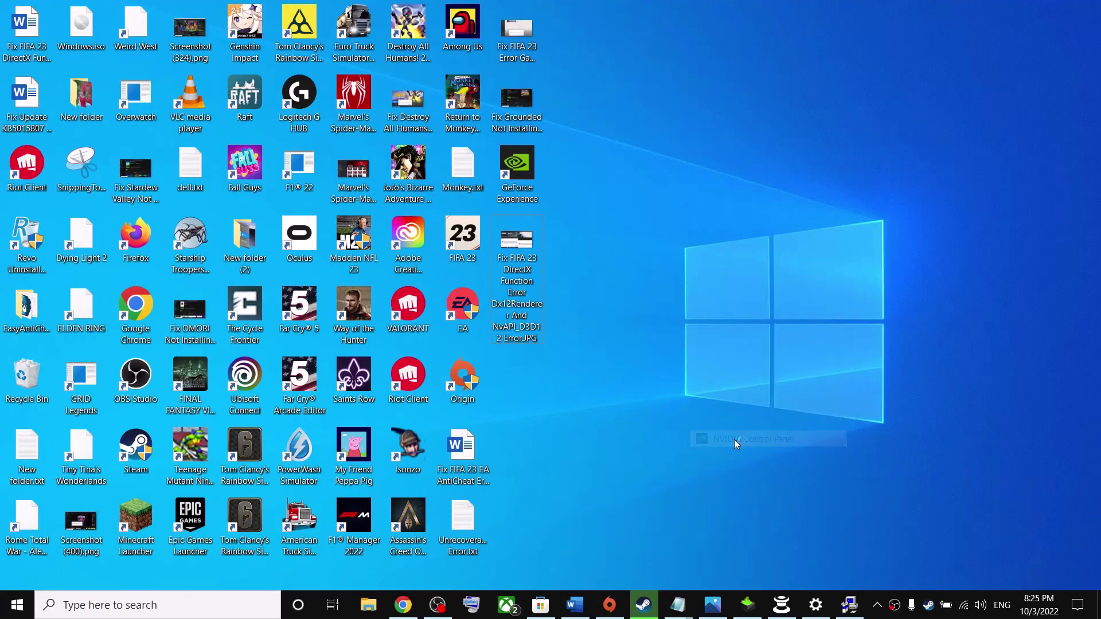
pyautogui.rightClick(815, 605)
pyautogui.click(783, 574)
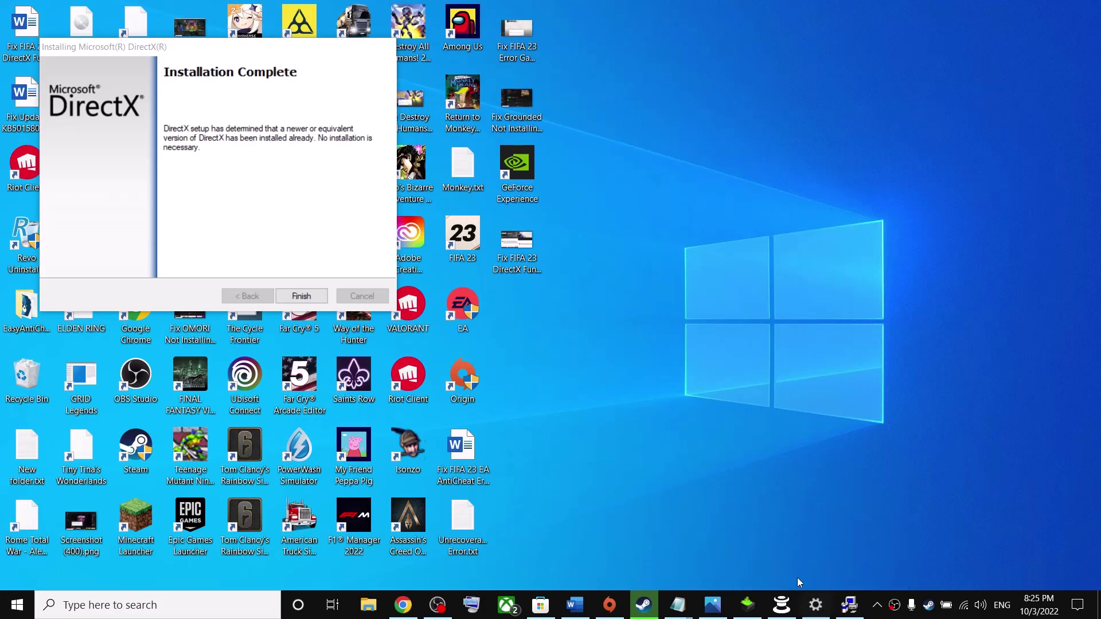
pyautogui.rightClick(832, 608)
pyautogui.click(811, 576)
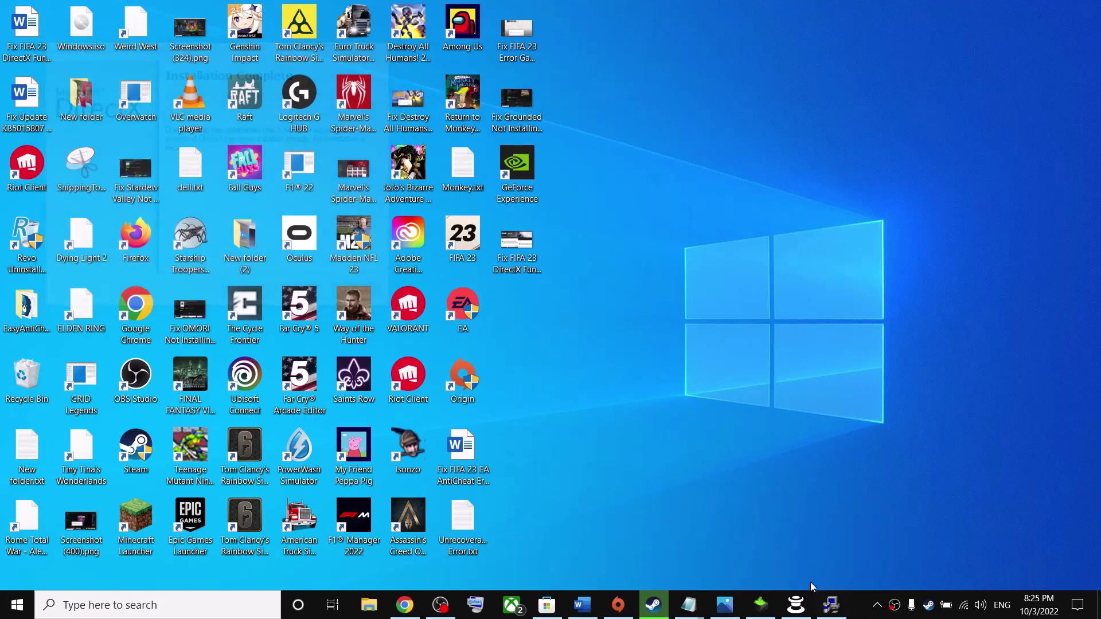
pyautogui.moveTo(805, 612)
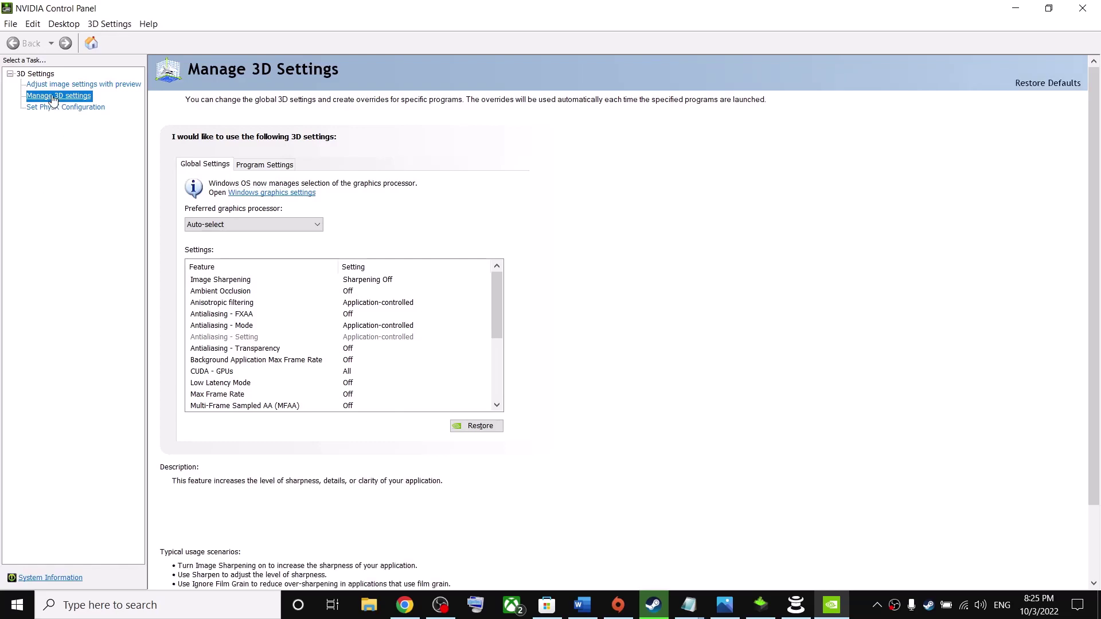
# In Program Settings, add FIFA 23 from the recent programs list as a program to customize.
pyautogui.click(275, 165)
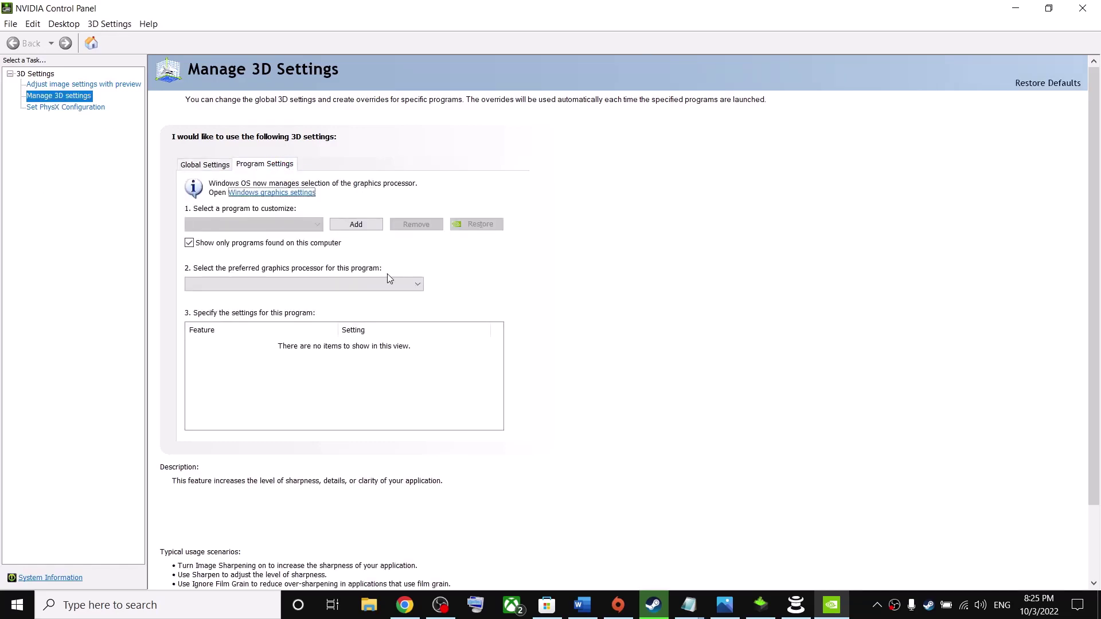
pyautogui.click(356, 224)
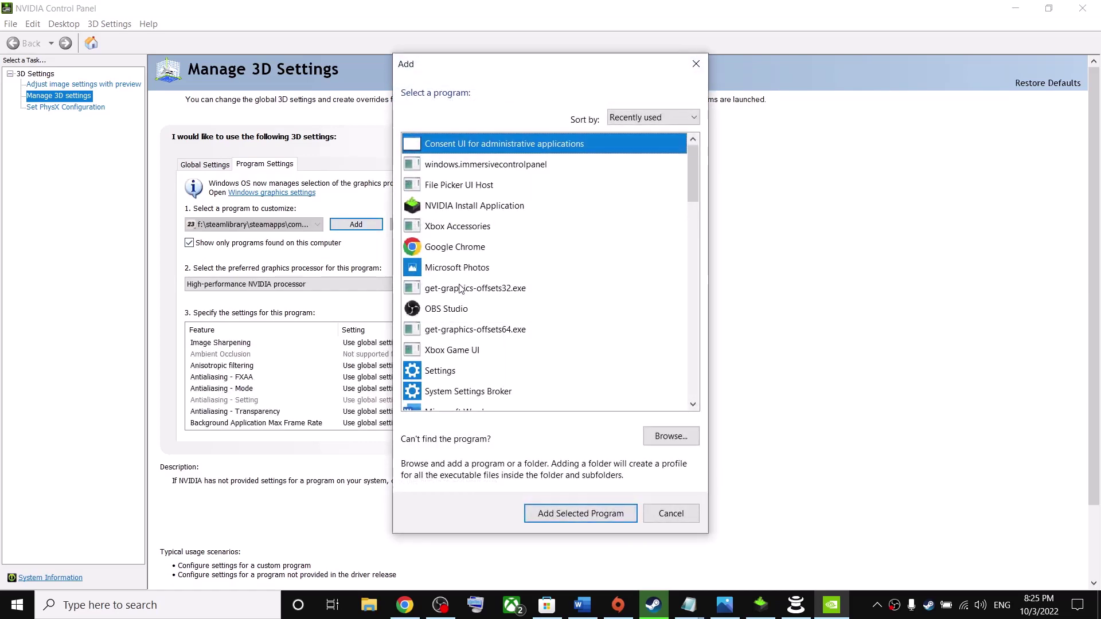
pyautogui.scroll(-4, 492, 269)
pyautogui.scroll(-5, 475, 302)
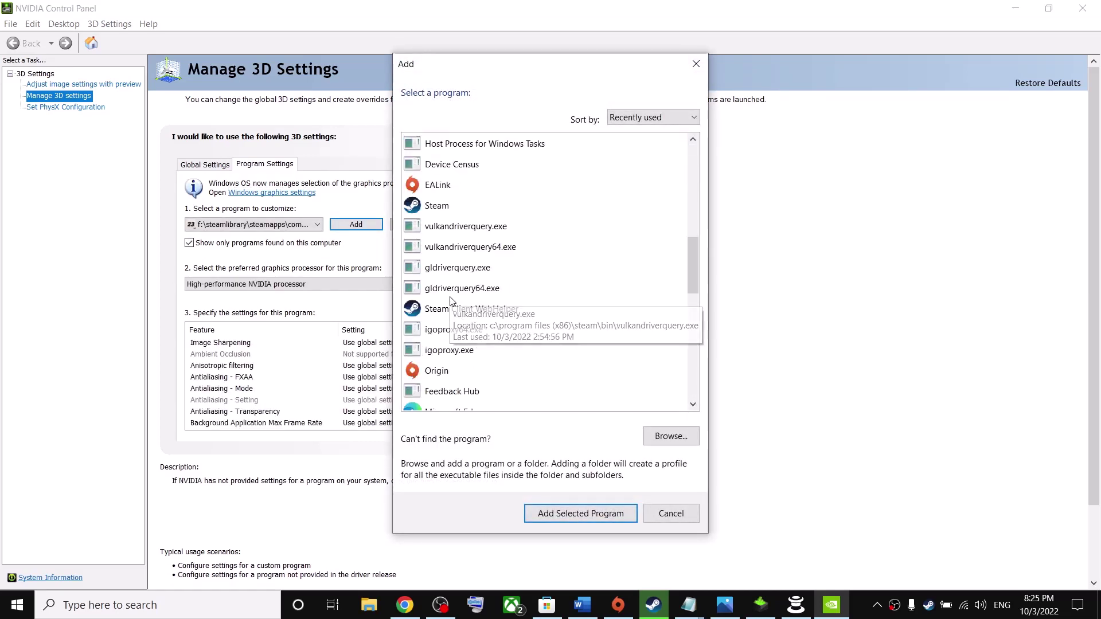
pyautogui.scroll(-2, 460, 310)
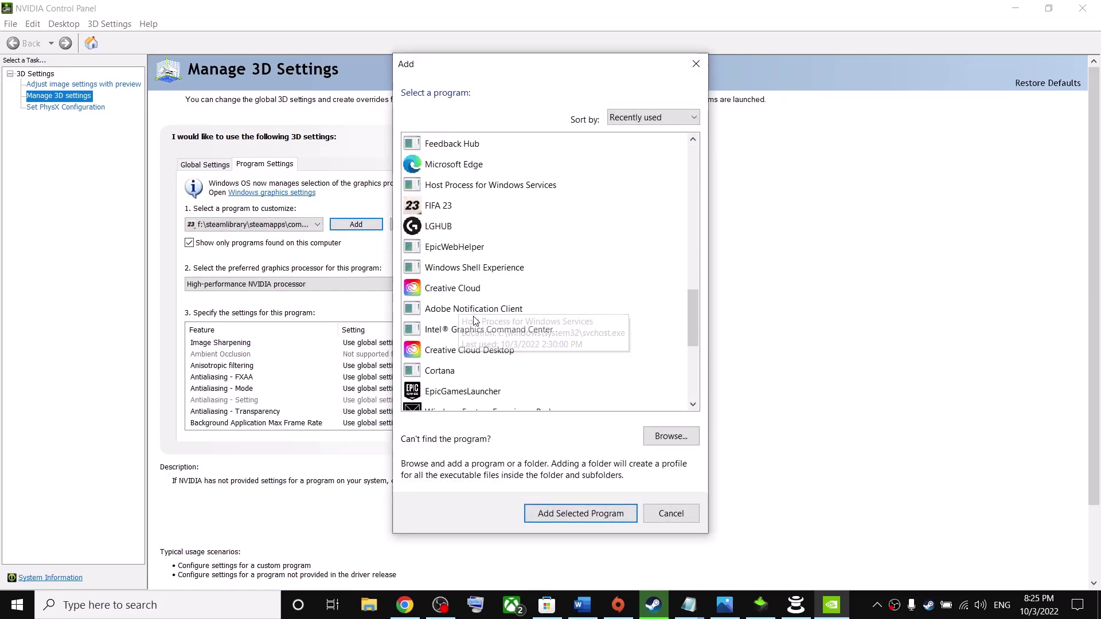
pyautogui.click(432, 207)
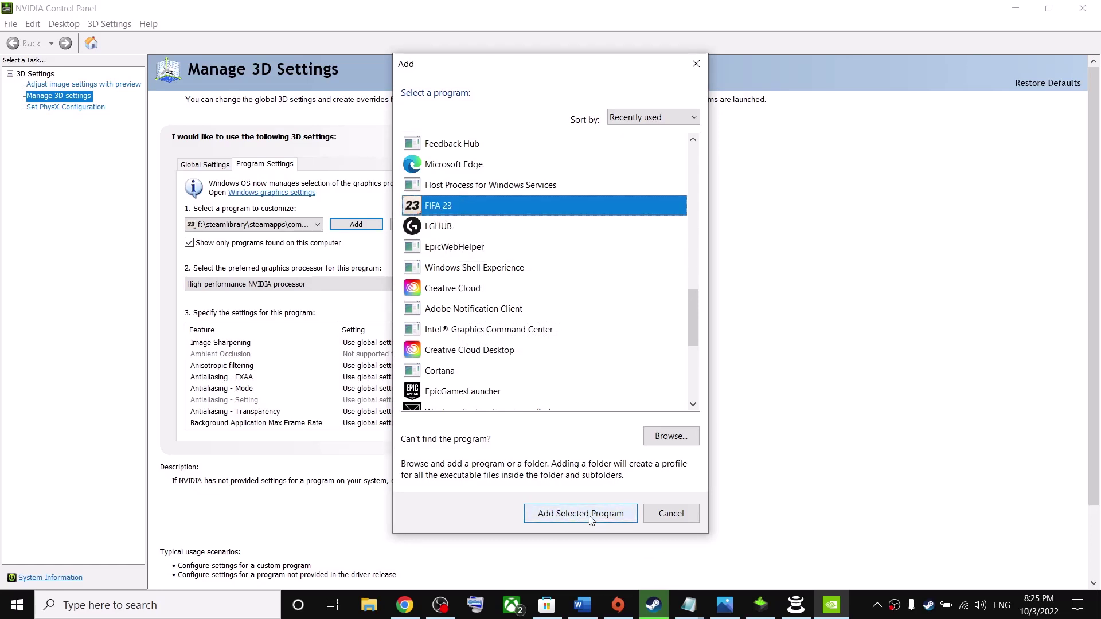
pyautogui.click(658, 438)
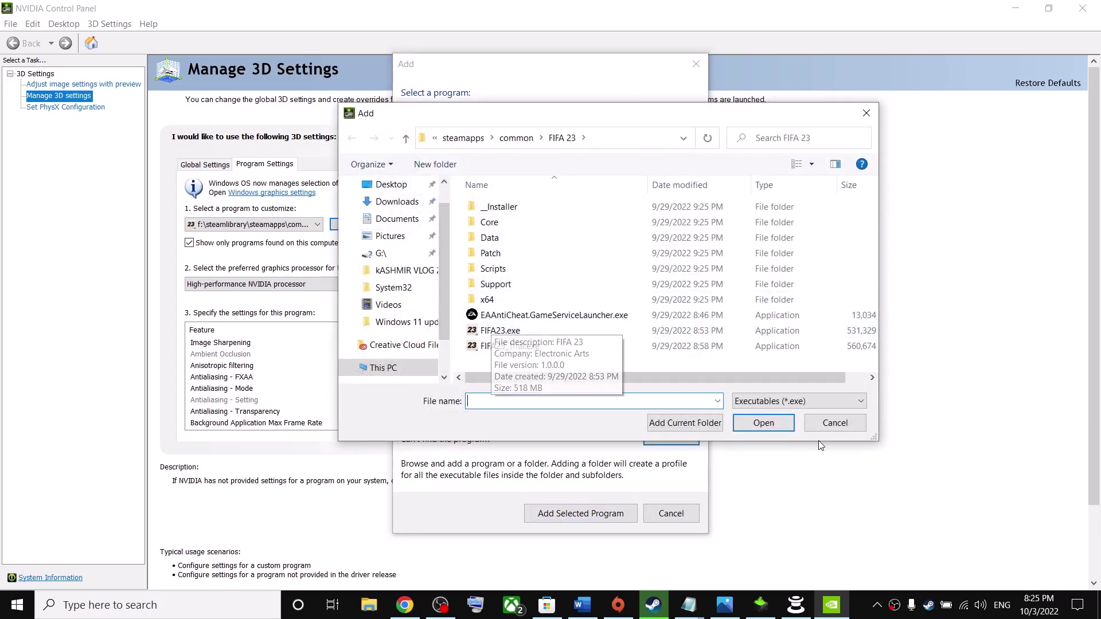
pyautogui.click(813, 425)
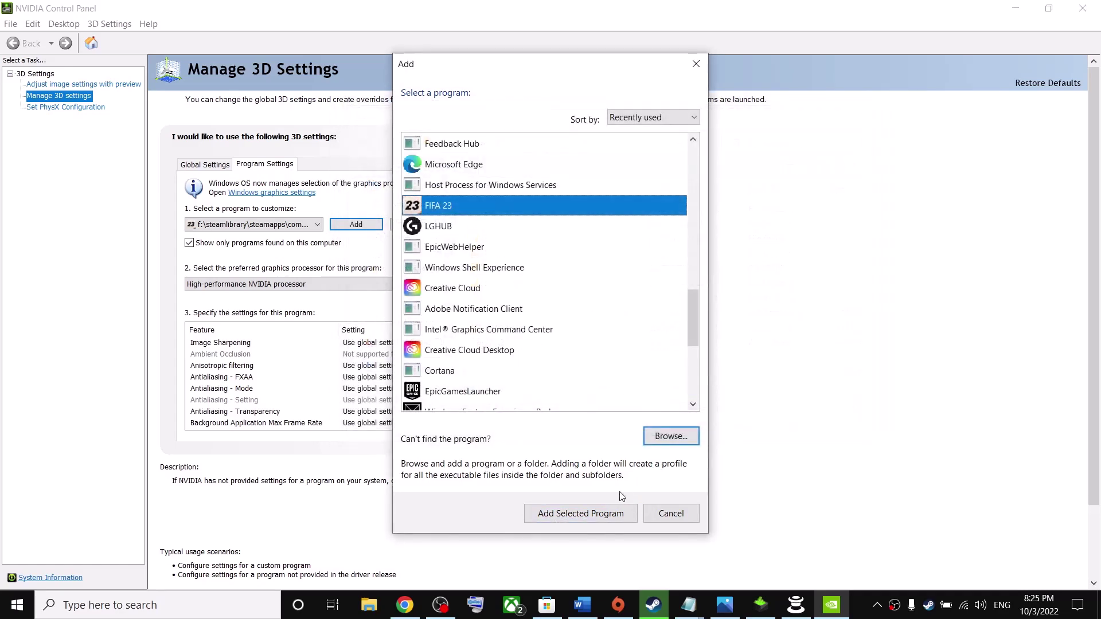
pyautogui.click(580, 513)
# Set FIFA 23 to use the high-performance NVIDIA processor and render OpenGL on the GeForce GTX 1050.
pyautogui.click(263, 284)
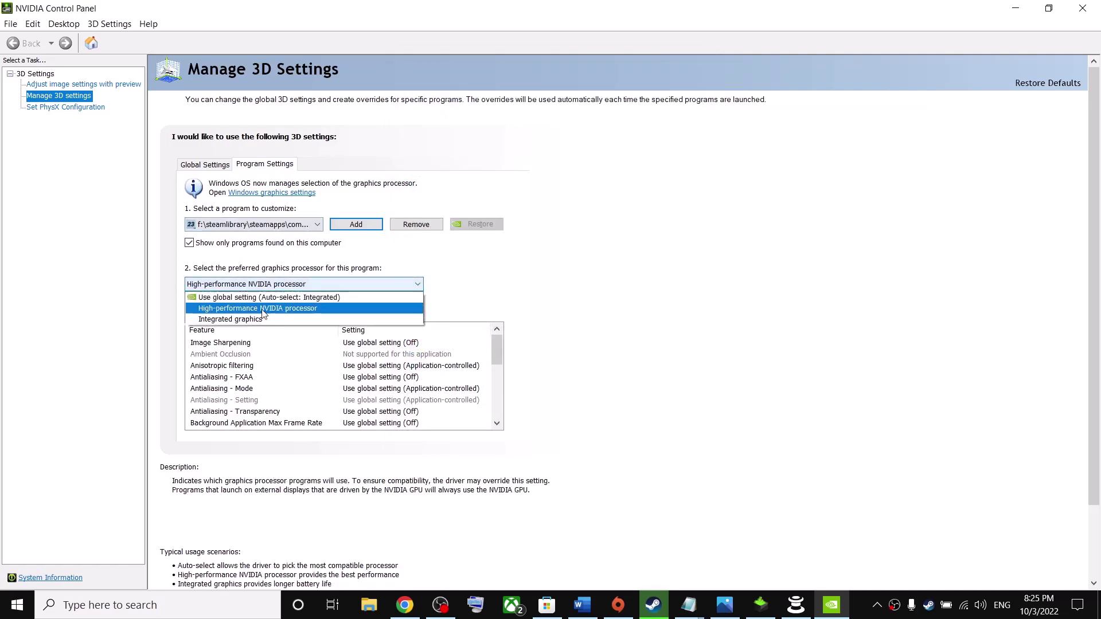
pyautogui.click(238, 308)
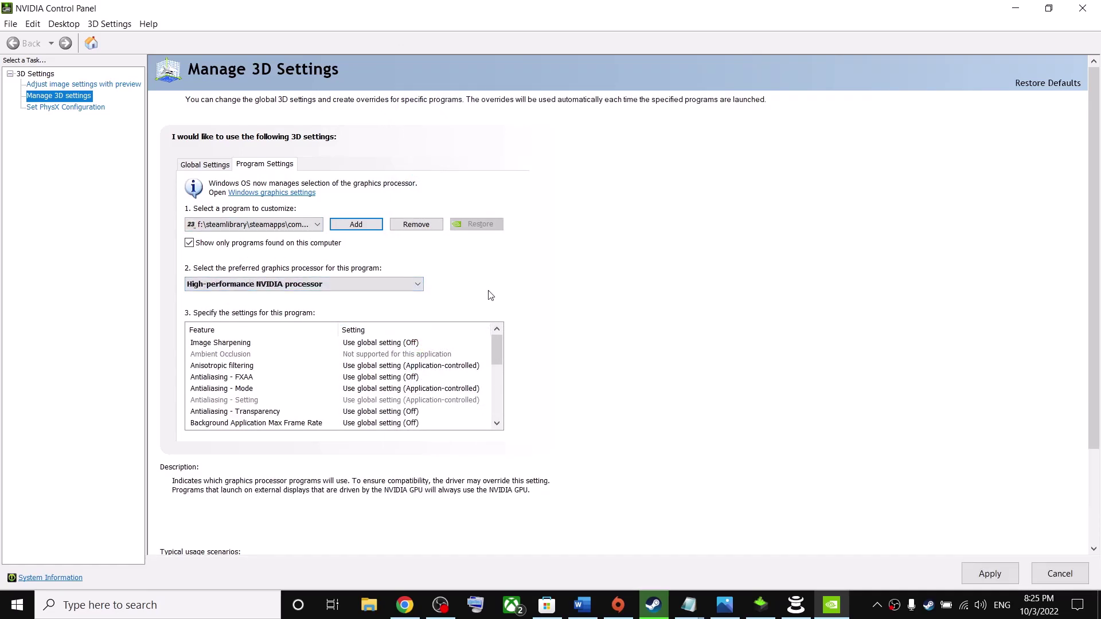
pyautogui.click(324, 390)
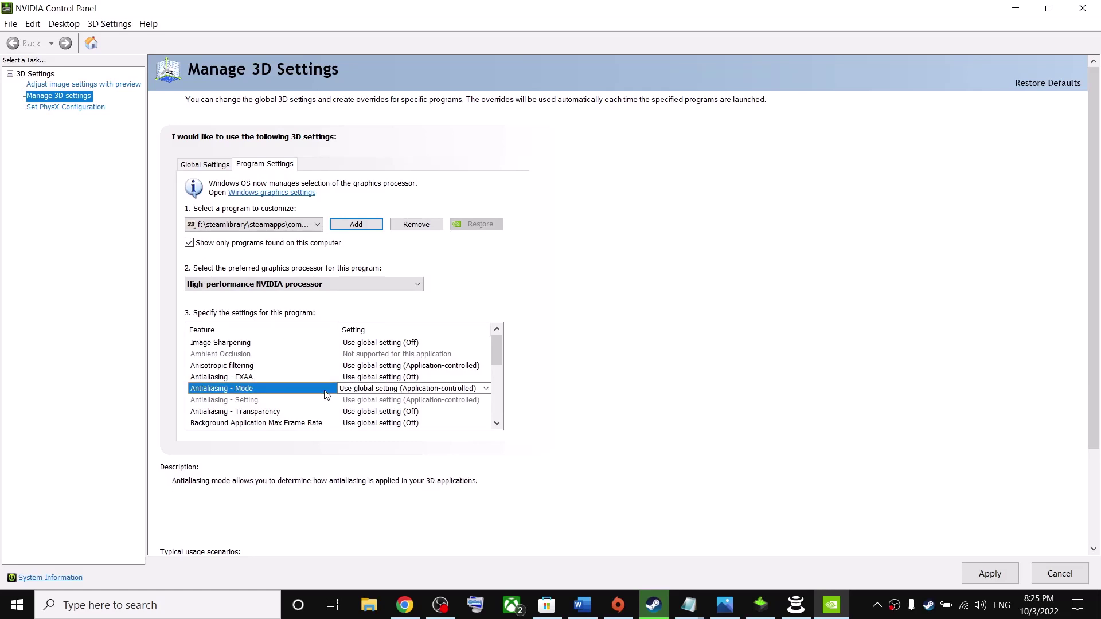
pyautogui.scroll(-5, 298, 373)
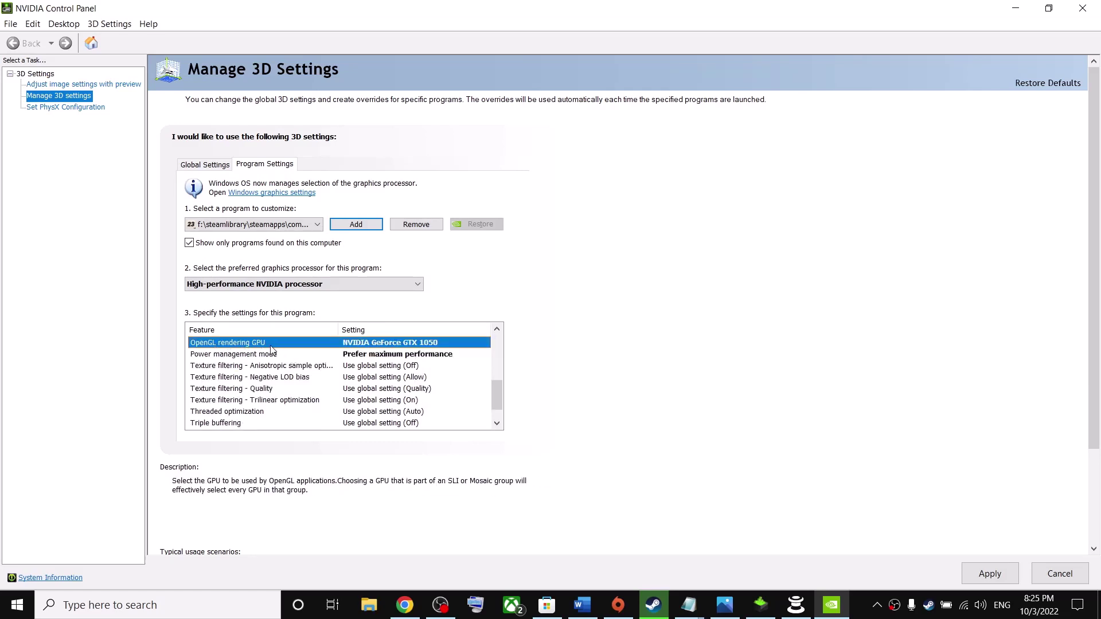
pyautogui.click(381, 344)
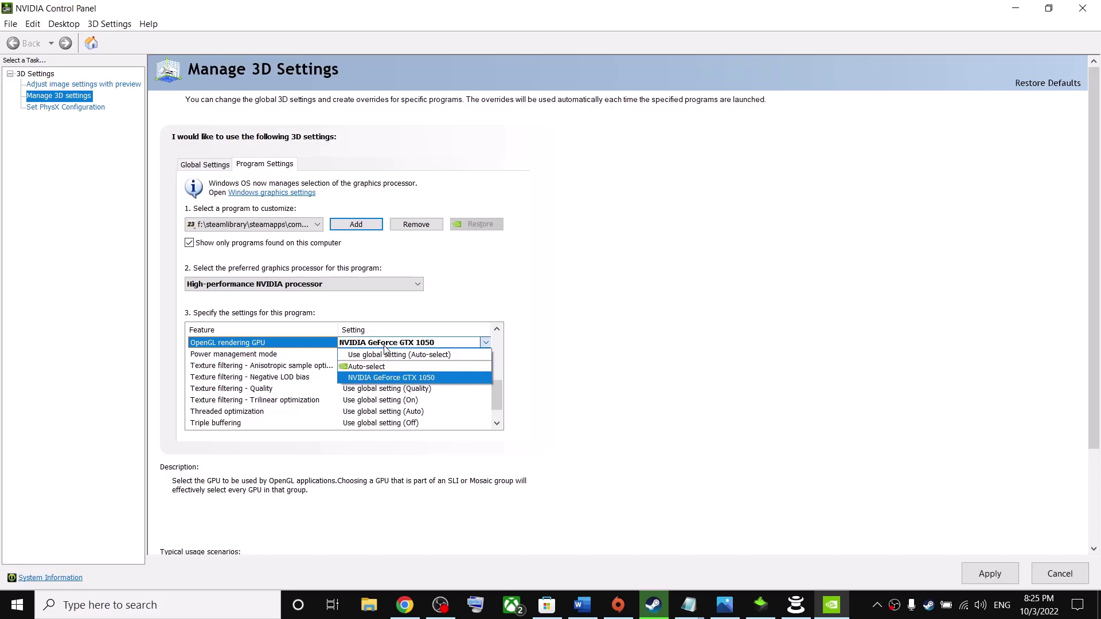
pyautogui.click(389, 379)
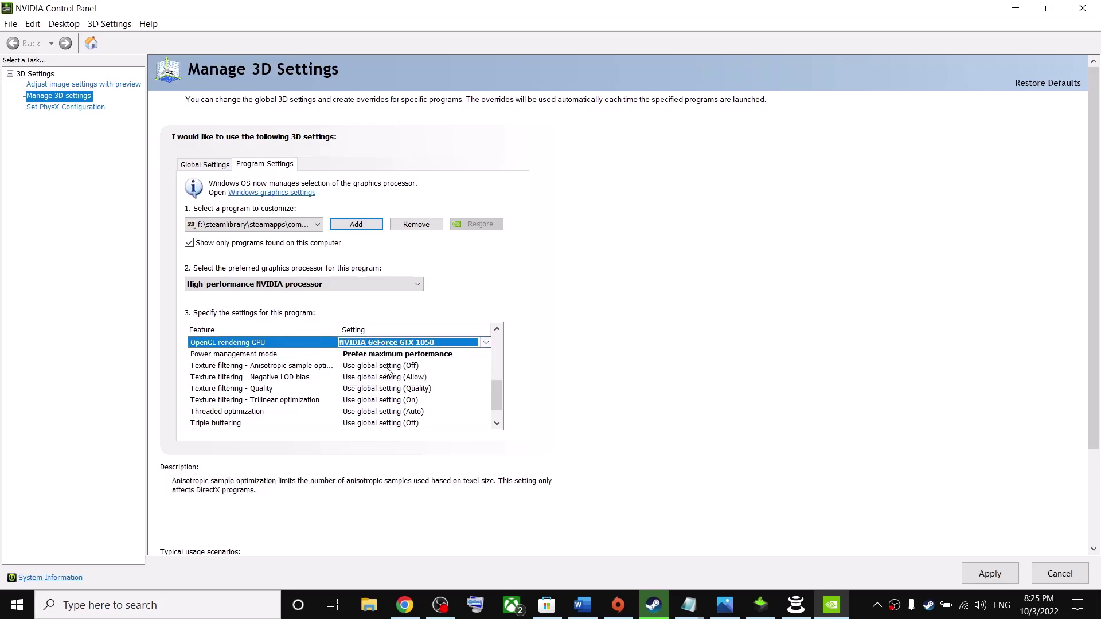
# Set power management to Prefer maximum performance and vertical sync to Adaptive, apply, and close the panel.
pyautogui.click(210, 356)
pyautogui.click(430, 355)
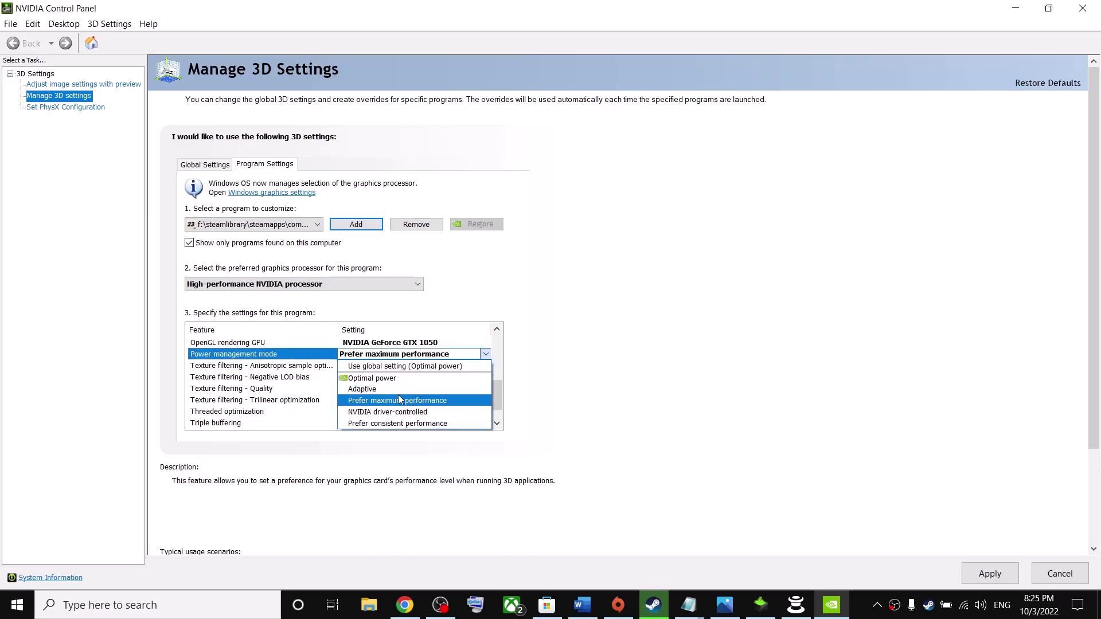
pyautogui.click(408, 401)
pyautogui.click(271, 400)
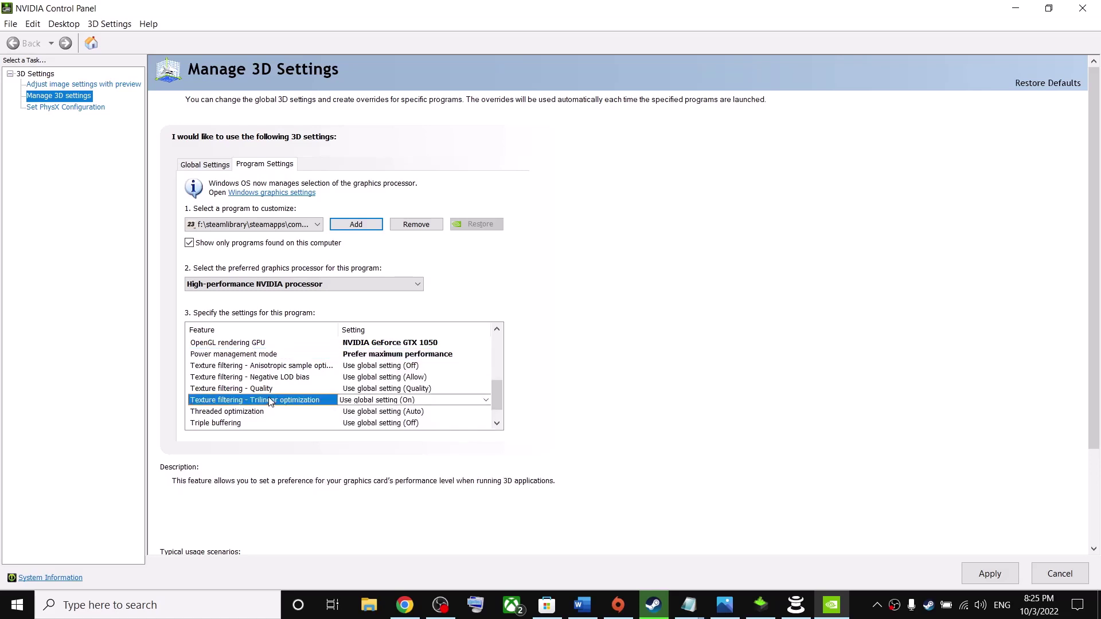
pyautogui.scroll(-1, 267, 404)
pyautogui.click(259, 412)
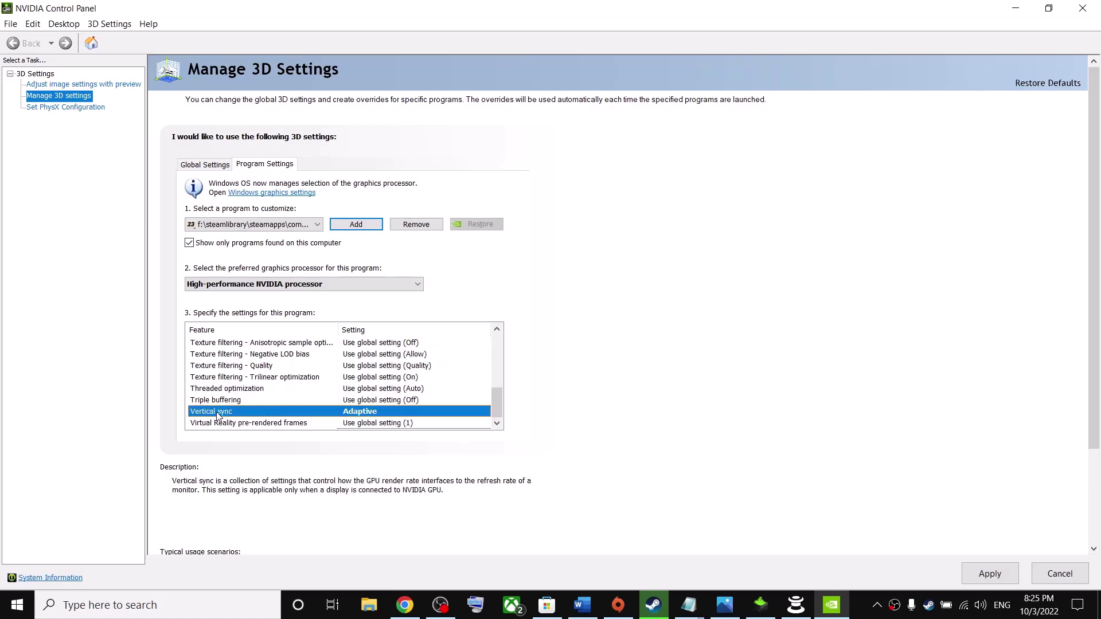
pyautogui.click(436, 412)
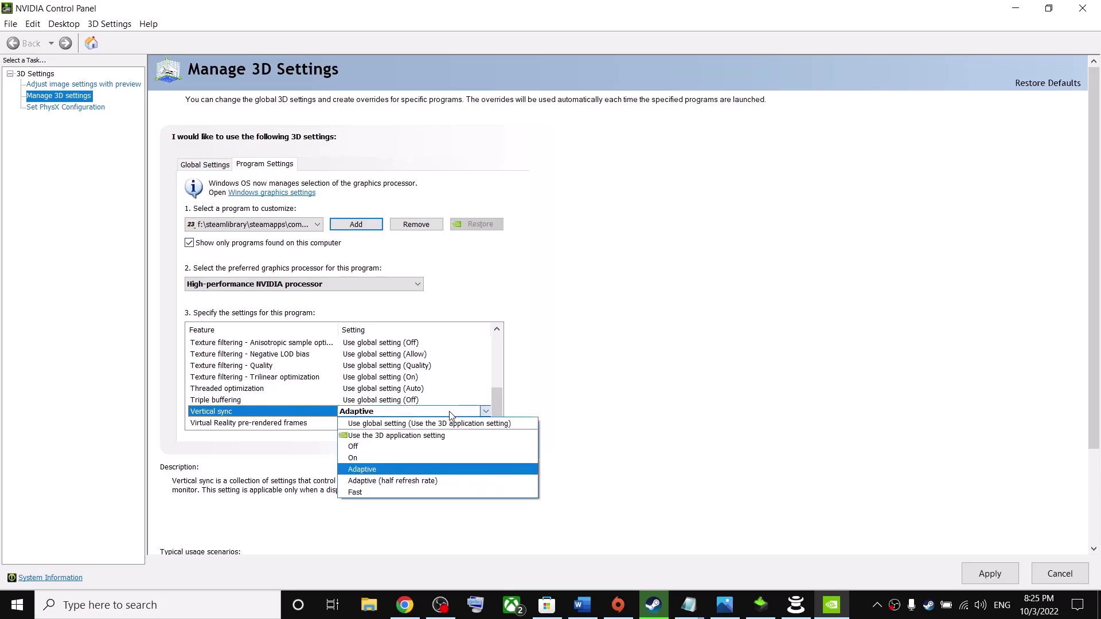
pyautogui.click(358, 470)
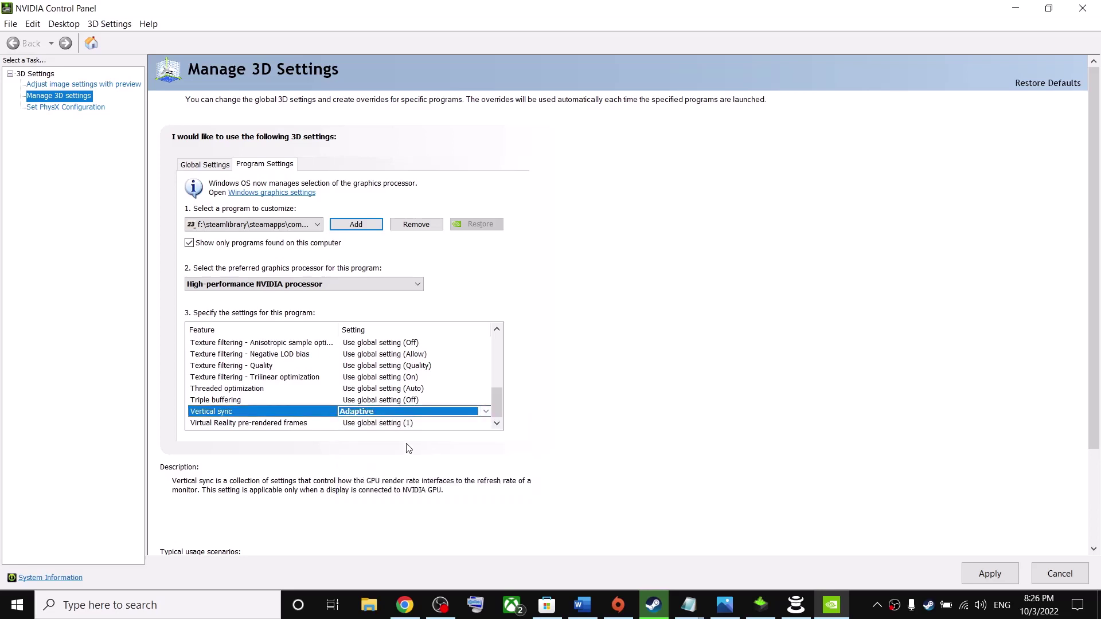
pyautogui.click(989, 573)
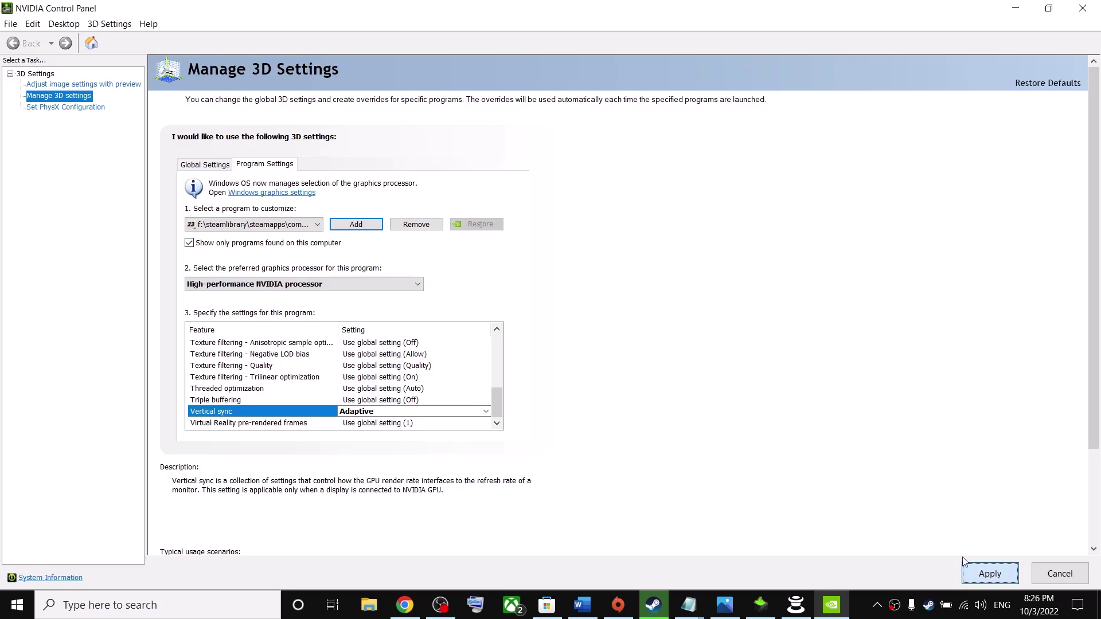
pyautogui.click(1081, 7)
# Return to the Word guide and highlight the Step 11 text.
pyautogui.click(582, 605)
pyautogui.scroll(-1, 532, 384)
pyautogui.scroll(-5, 533, 385)
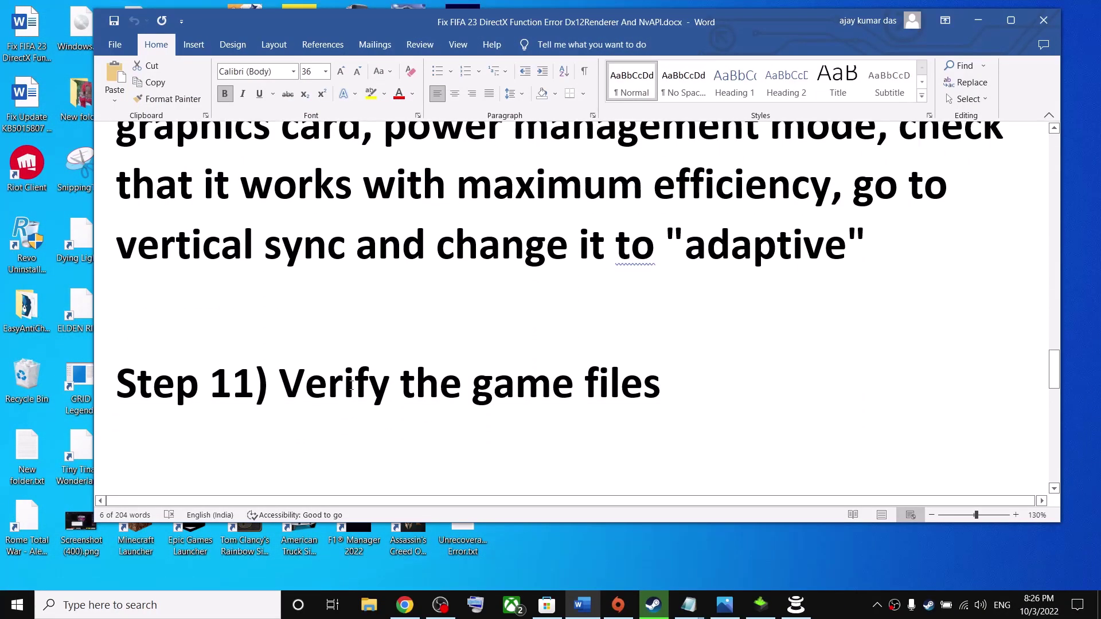
pyautogui.moveTo(280, 383); pyautogui.dragTo(763, 383)
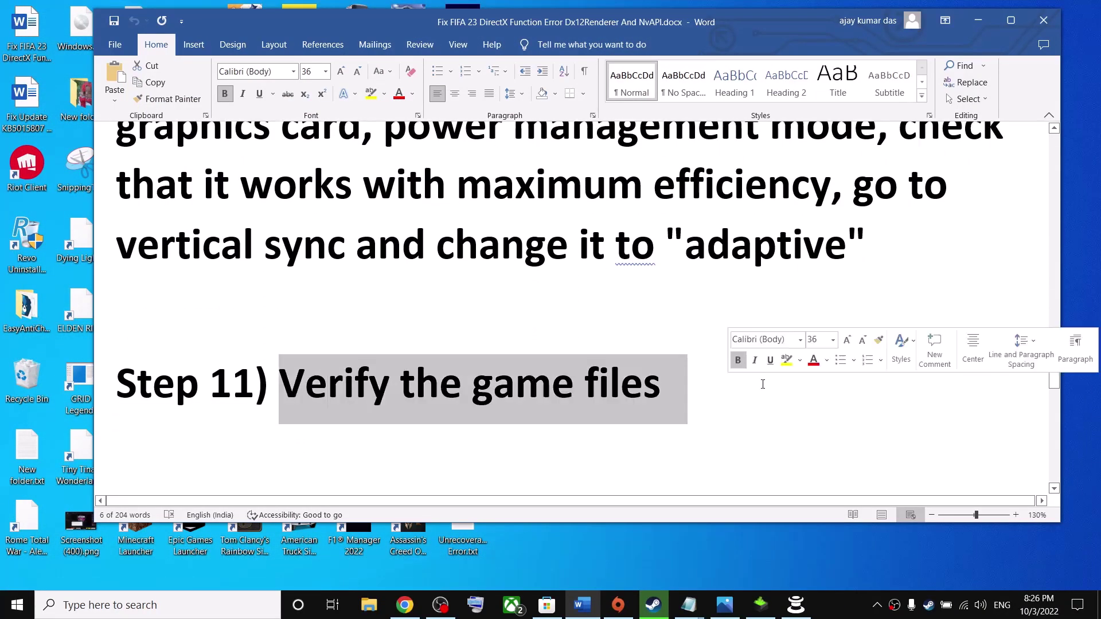
# Open Origin's game library, bring up the FIFA 23 tile's options, then switch to Steam's library.
pyautogui.click(622, 610)
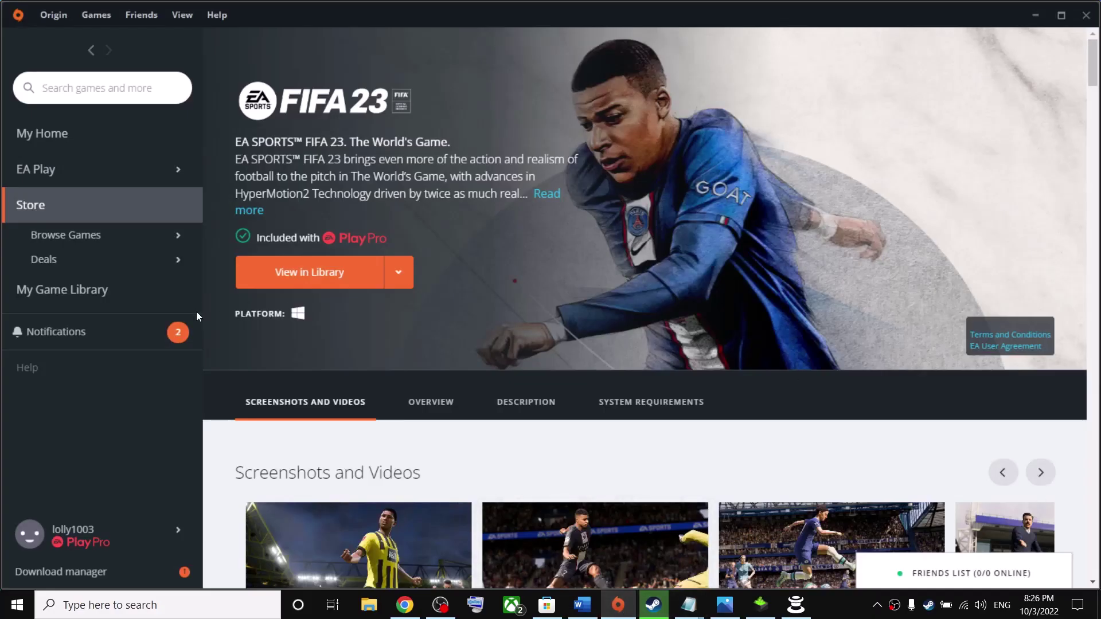
pyautogui.click(114, 292)
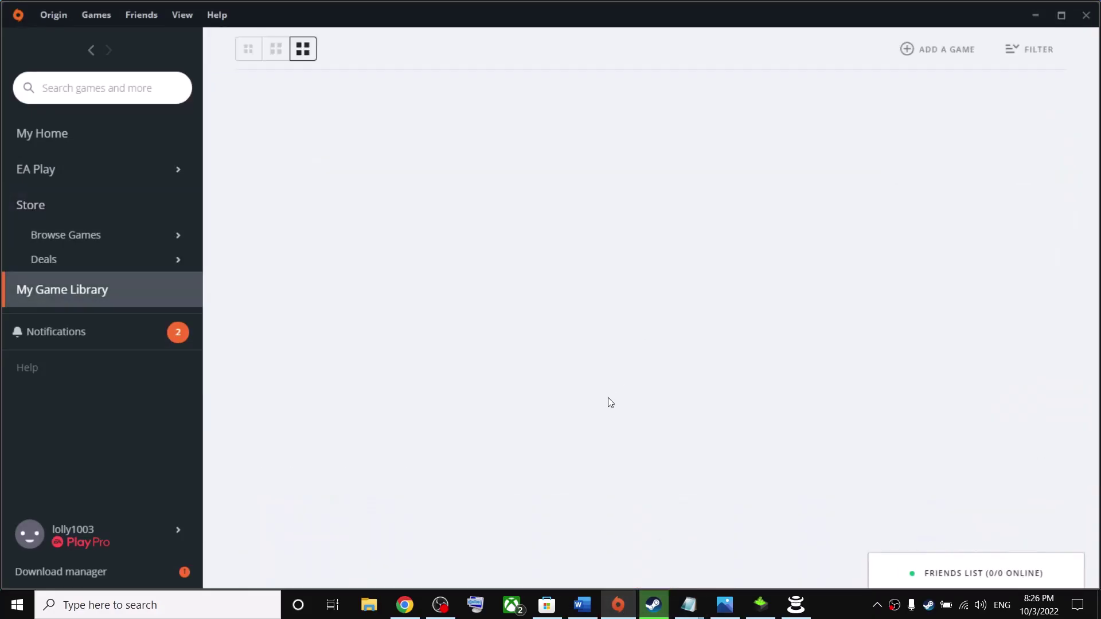
pyautogui.scroll(-4, 602, 419)
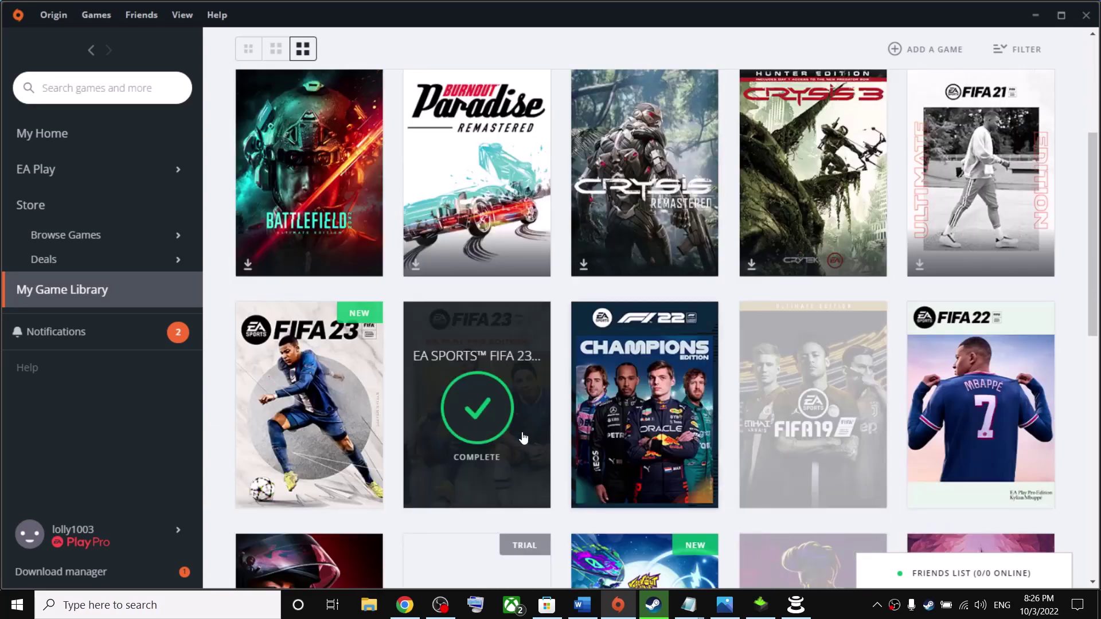
pyautogui.rightClick(544, 398)
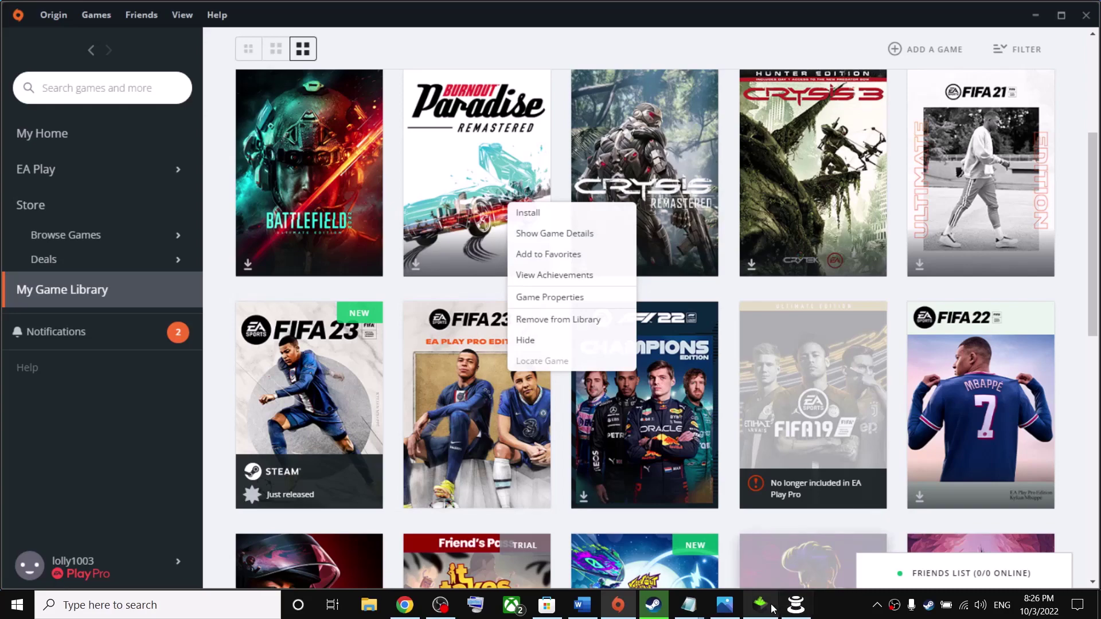
pyautogui.click(668, 605)
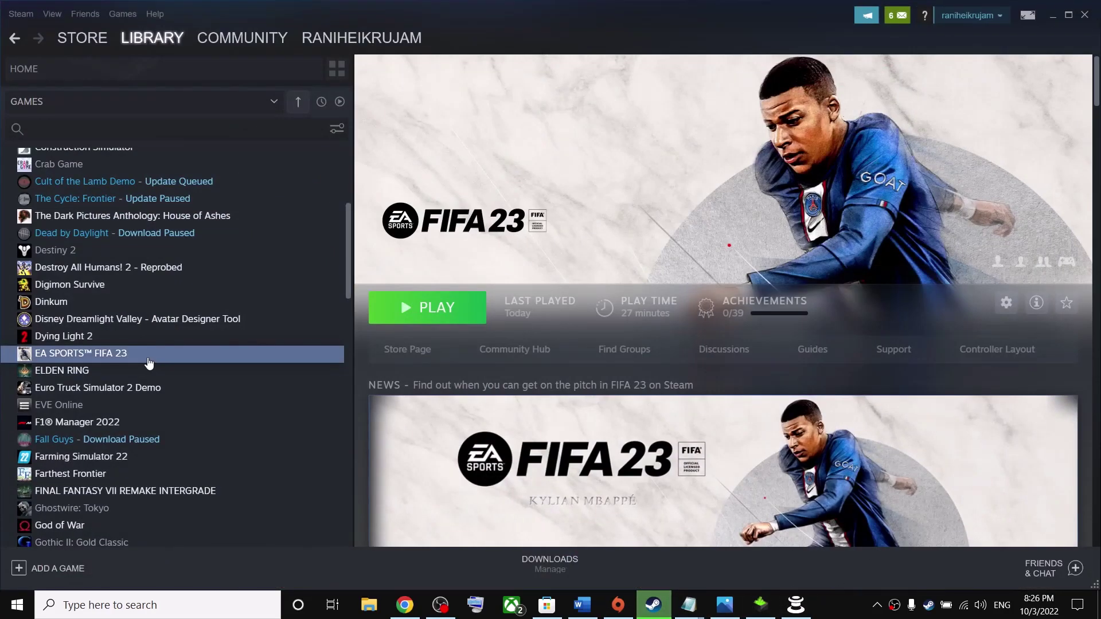
# Check EA SPORTS FIFA 23's Local Files properties in Steam, close them, and return to the Word guide.
pyautogui.rightClick(148, 361)
pyautogui.click(179, 447)
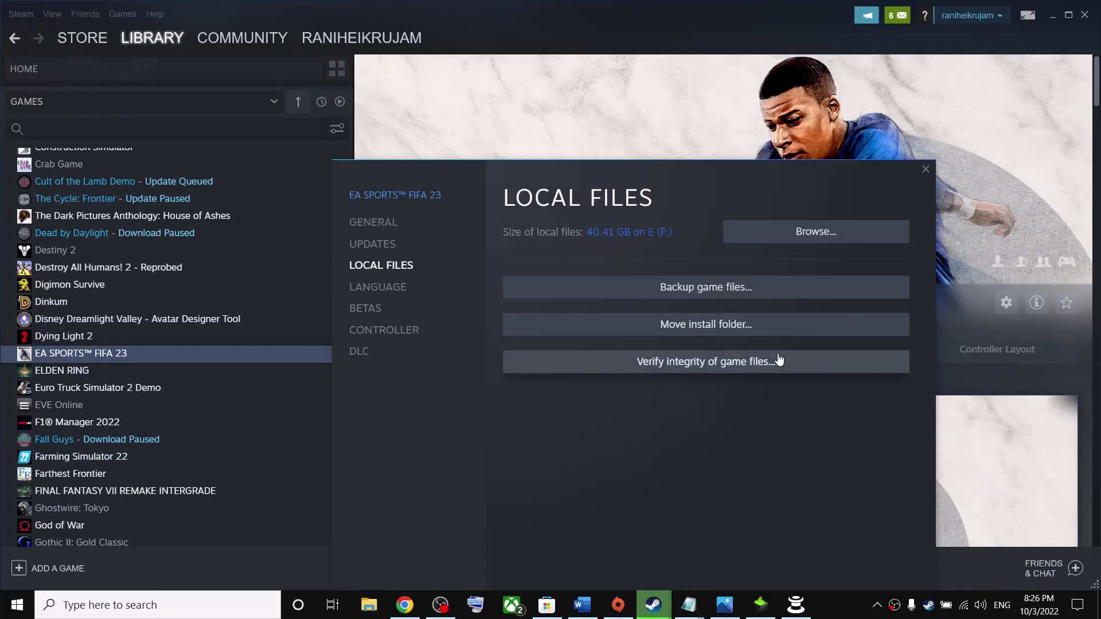
pyautogui.click(925, 170)
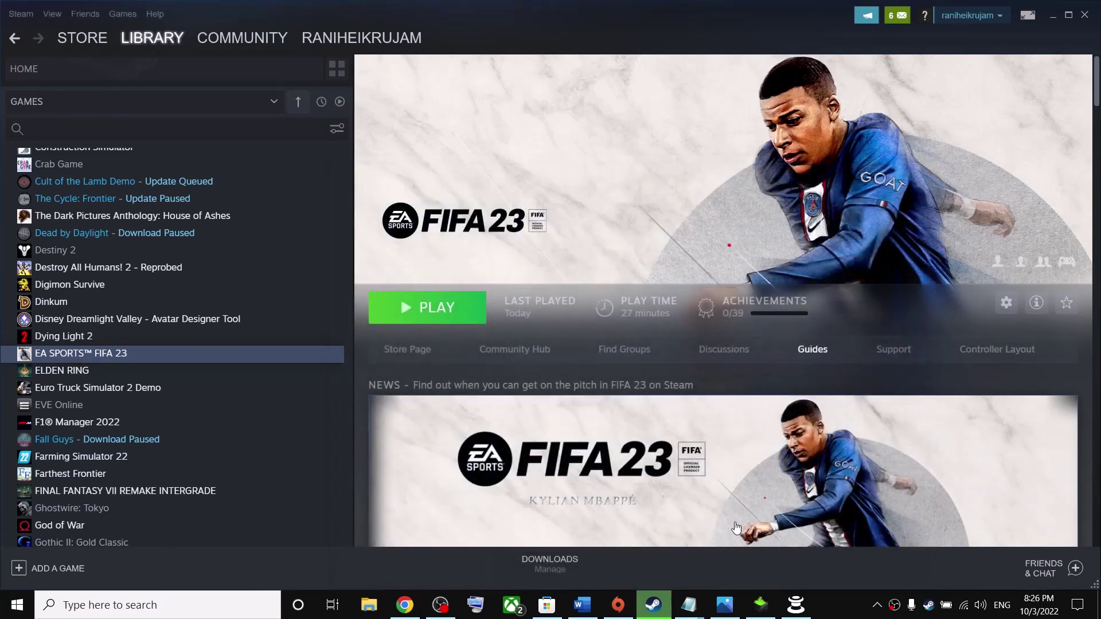
pyautogui.click(582, 604)
pyautogui.scroll(-3, 401, 321)
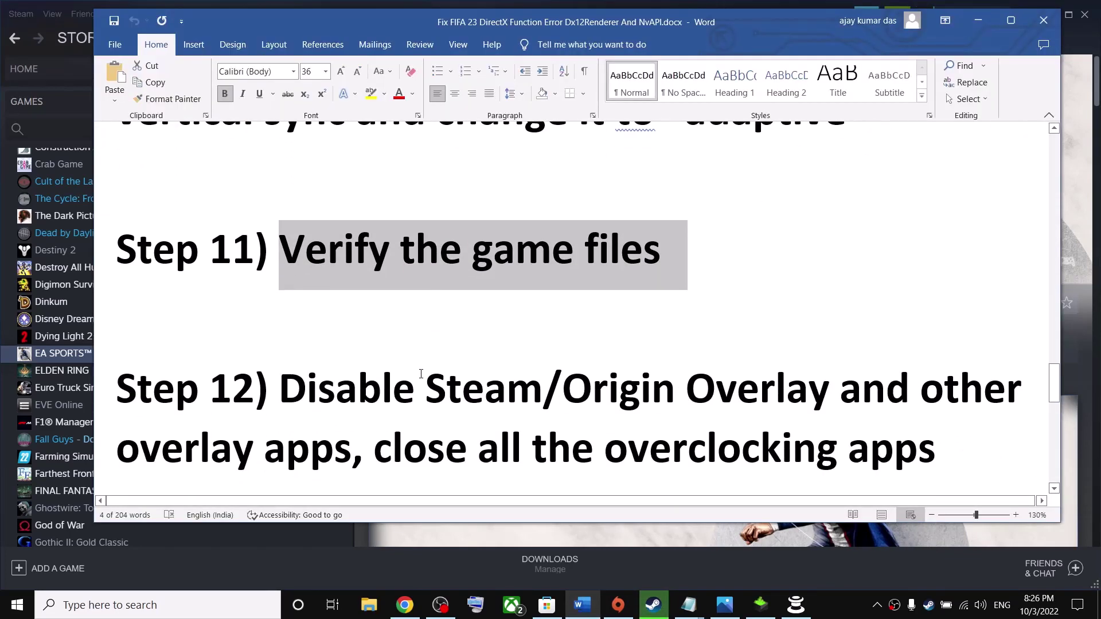
# Highlight Step 12's Disable Steam/Origin Overlay instruction and minimize Word.
pyautogui.click(281, 343)
pyautogui.moveTo(377, 342); pyautogui.dragTo(825, 344)
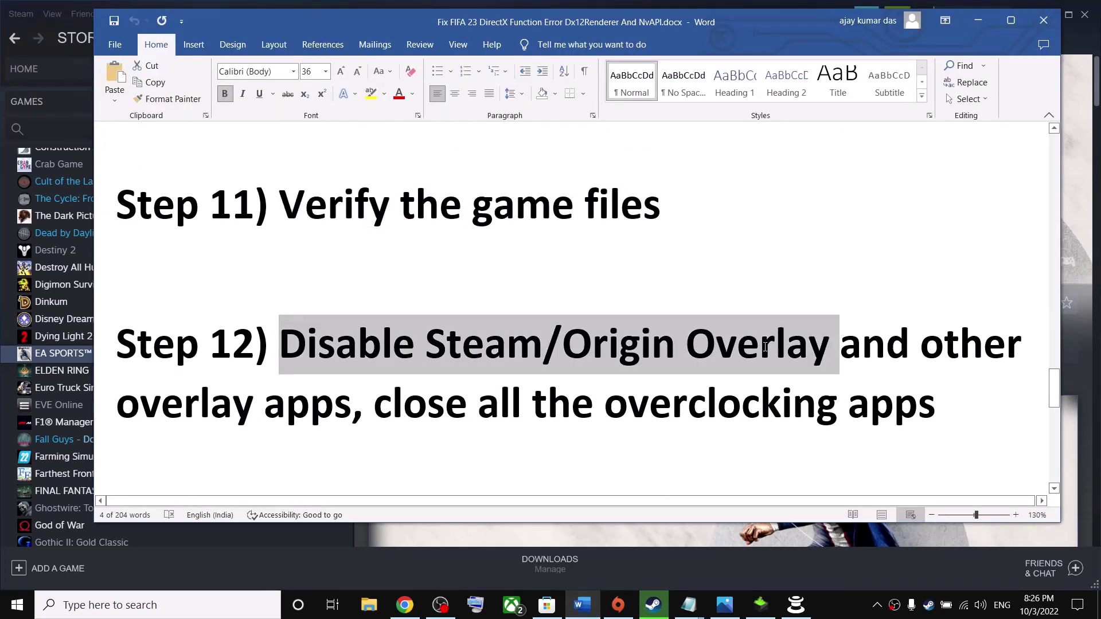
pyautogui.click(970, 22)
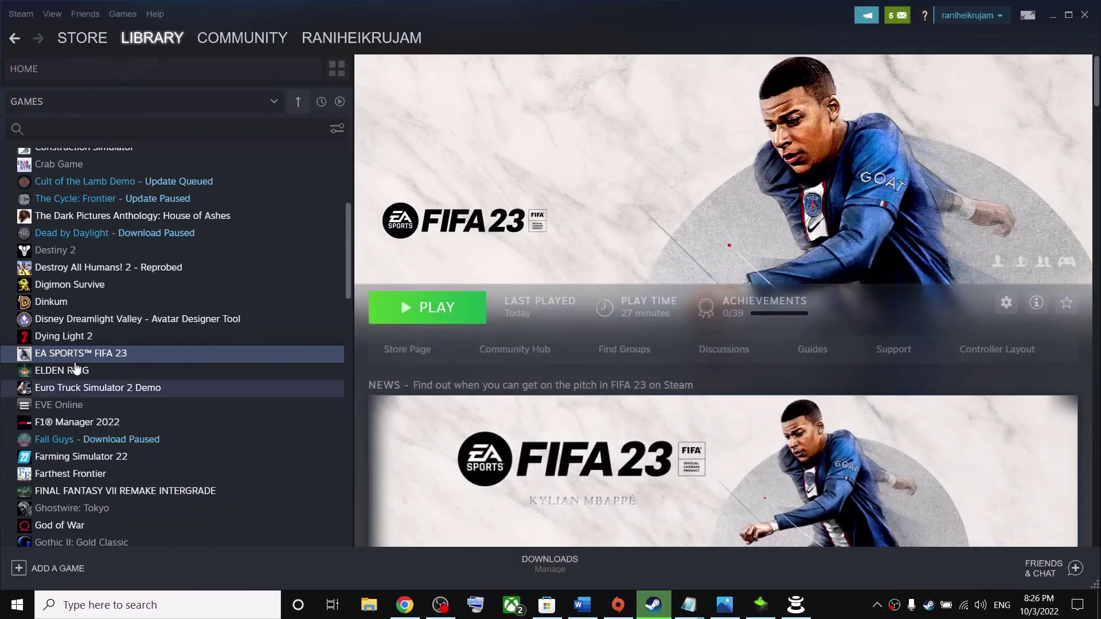
# Uncheck Enable the Steam Overlay while in-game in FIFA 23's Steam properties and close them.
pyautogui.rightClick(87, 355)
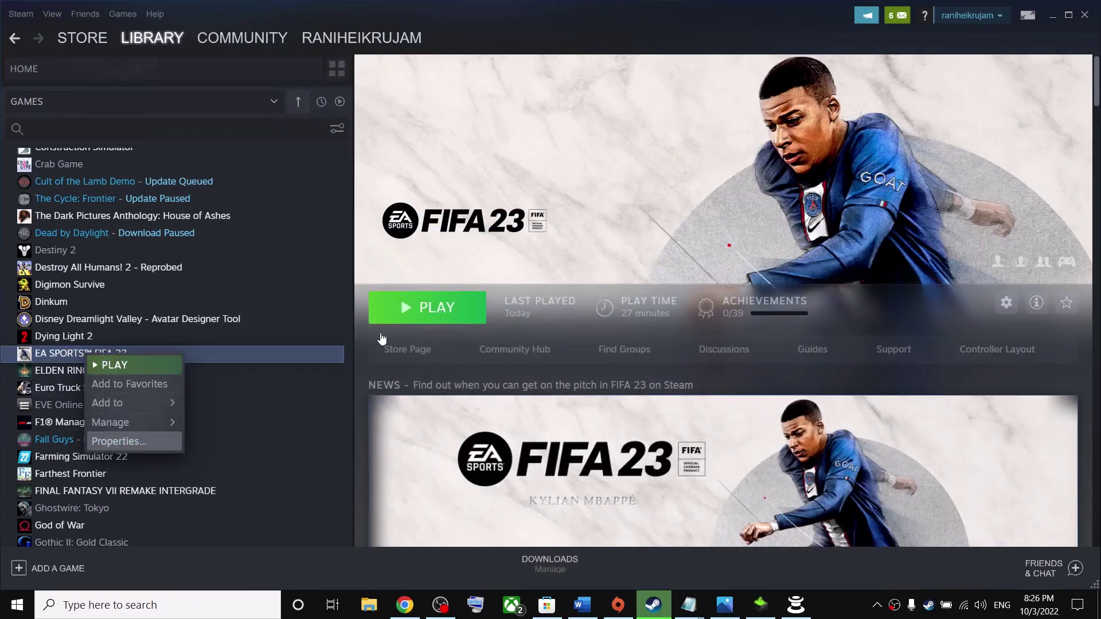
pyautogui.click(510, 170)
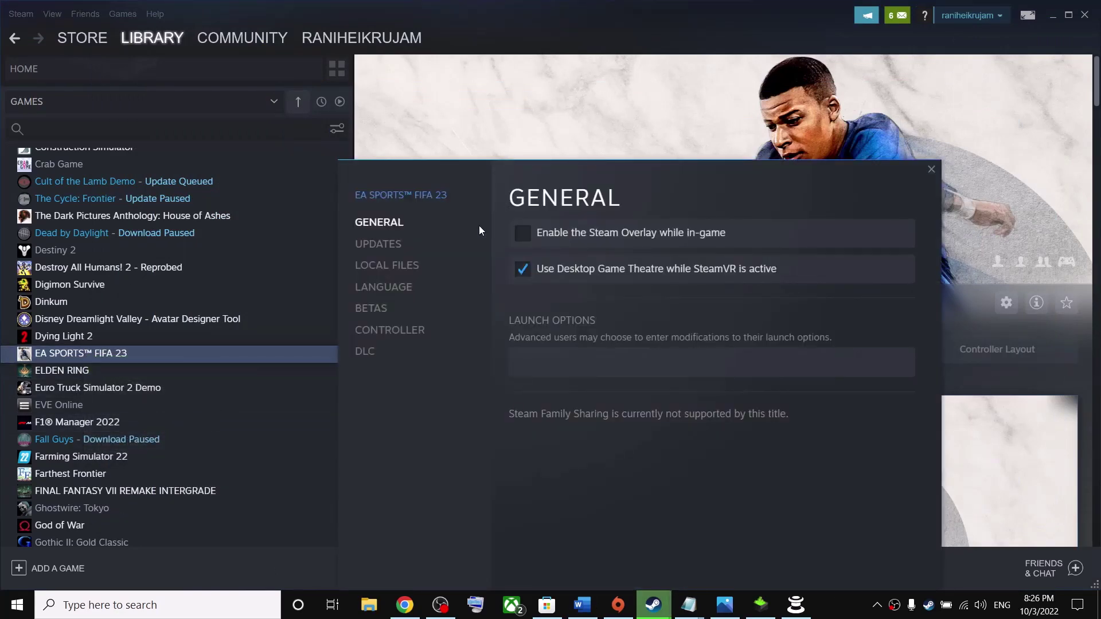
pyautogui.click(520, 235)
pyautogui.click(522, 235)
pyautogui.click(931, 169)
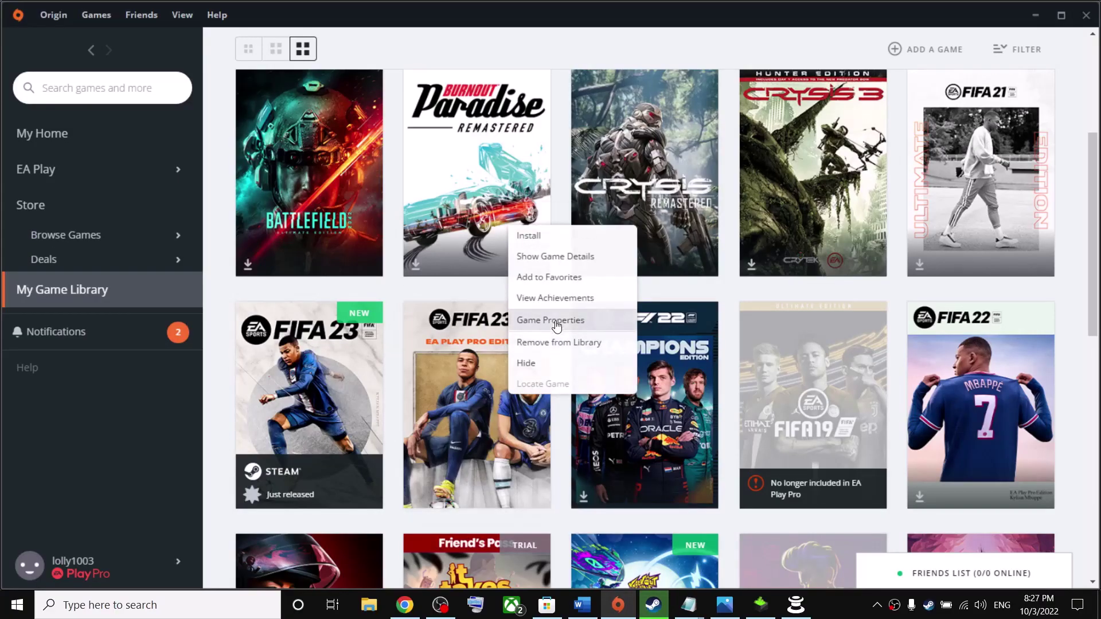
# Turn off Origin In Game for FIFA 23 EA Play Pro Edition, save, and return to the Word guide.
pyautogui.click(555, 319)
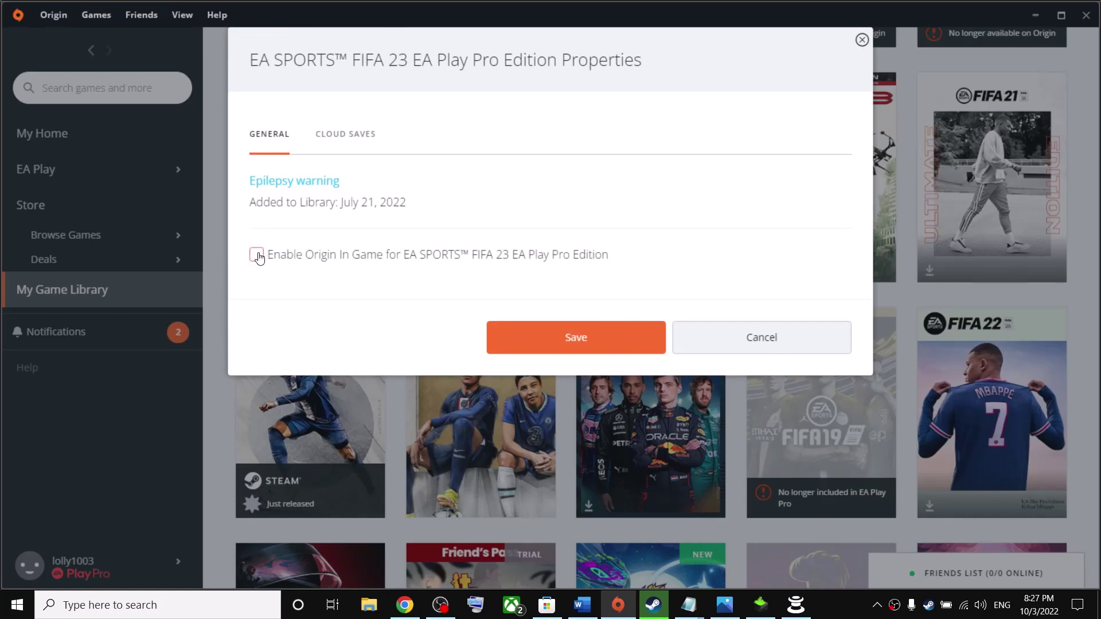
pyautogui.click(255, 256)
pyautogui.click(578, 344)
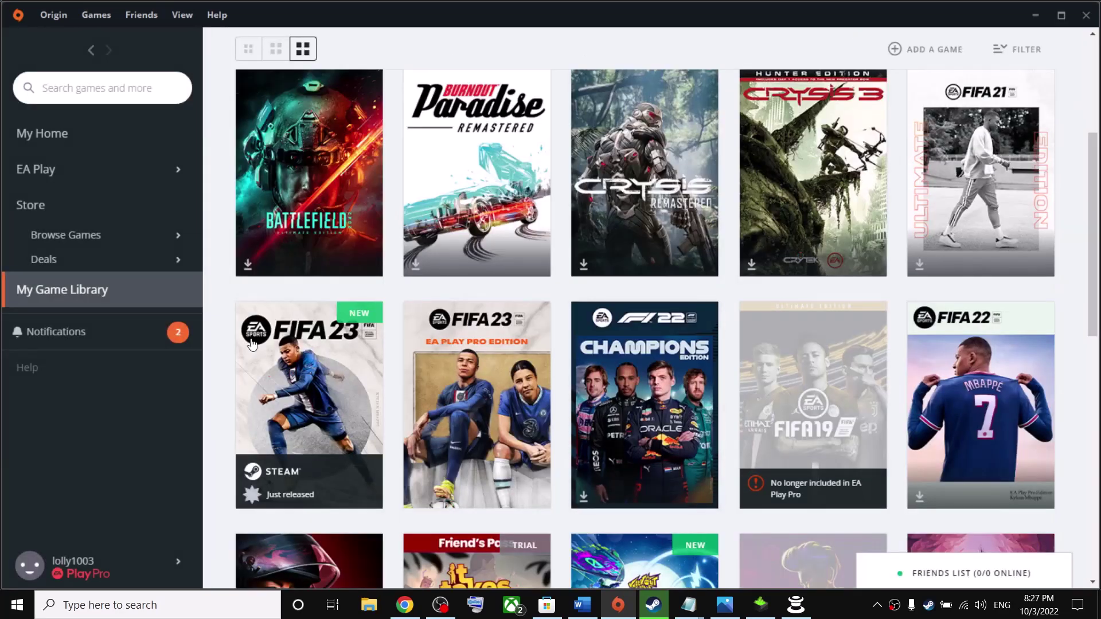
pyautogui.click(582, 605)
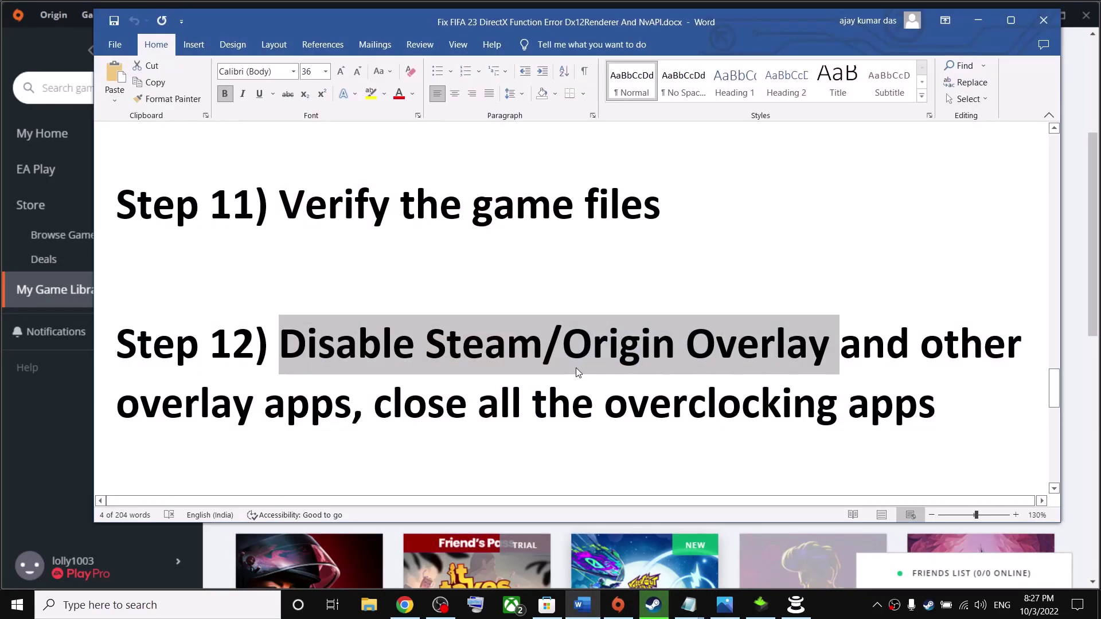
pyautogui.moveTo(839, 344); pyautogui.dragTo(364, 404)
pyautogui.click(192, 607)
pyautogui.write('d')
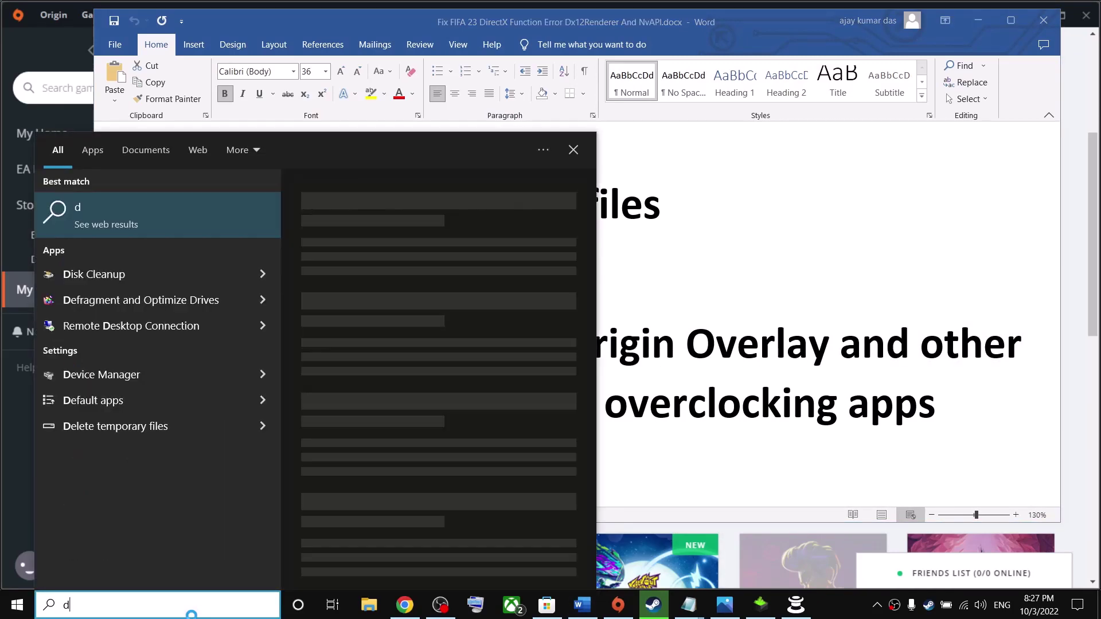
pyautogui.write('iscord')
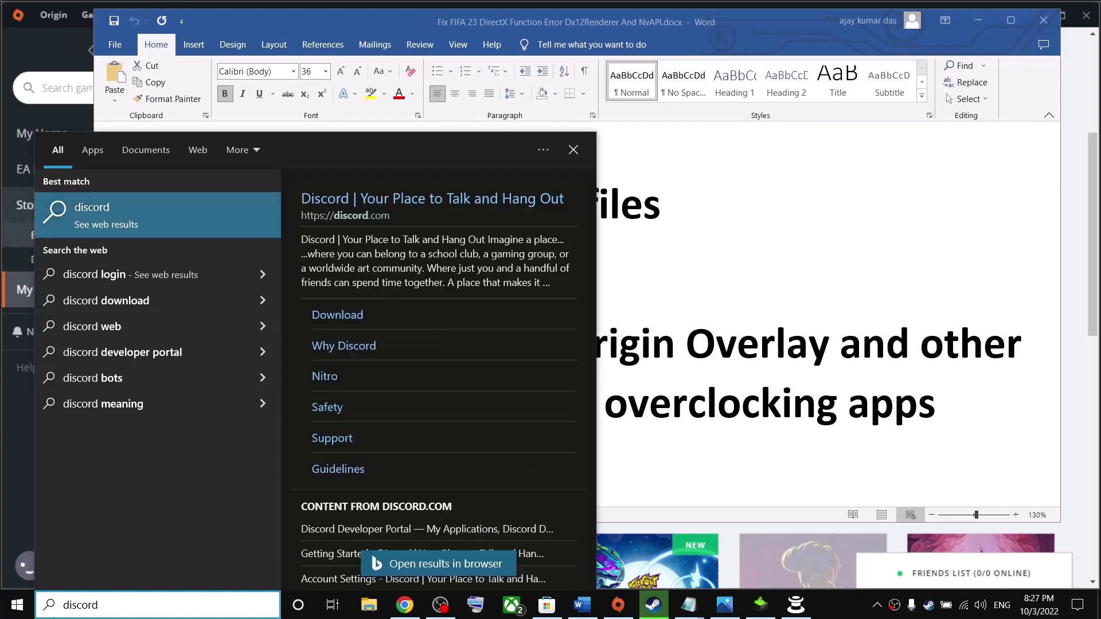
pyautogui.hotkey('ctrl', 'a')
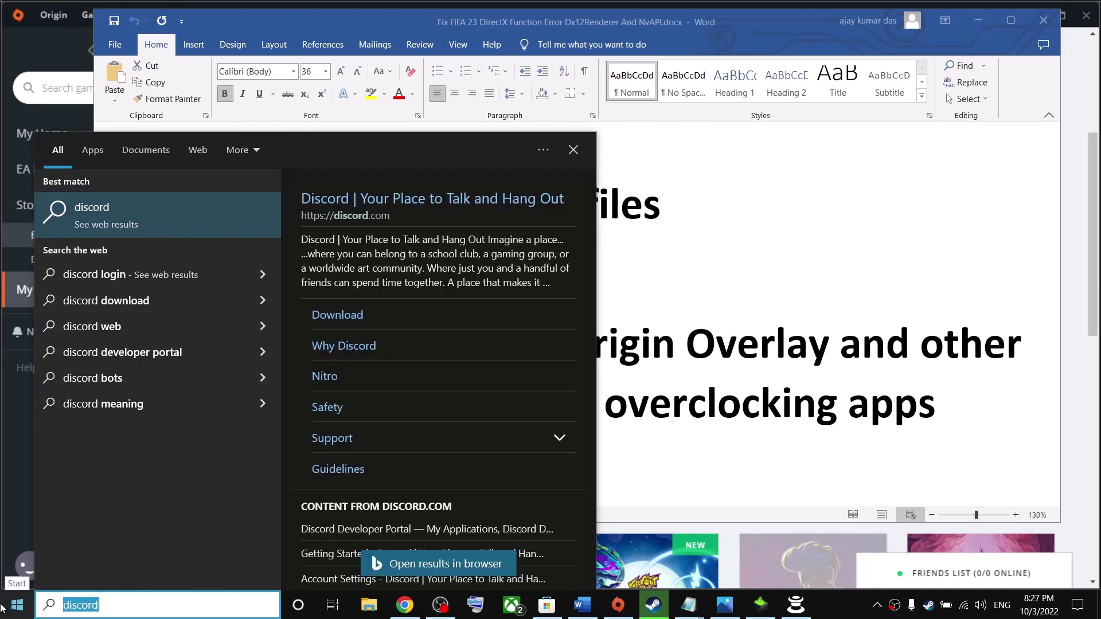
pyautogui.write('geforce')
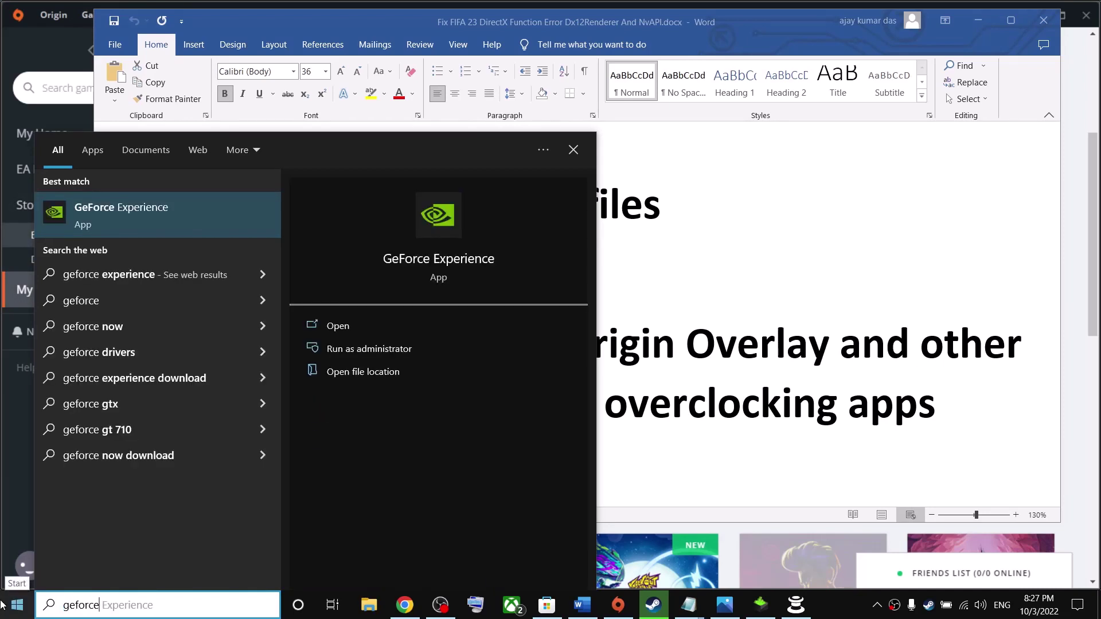
pyautogui.click(891, 367)
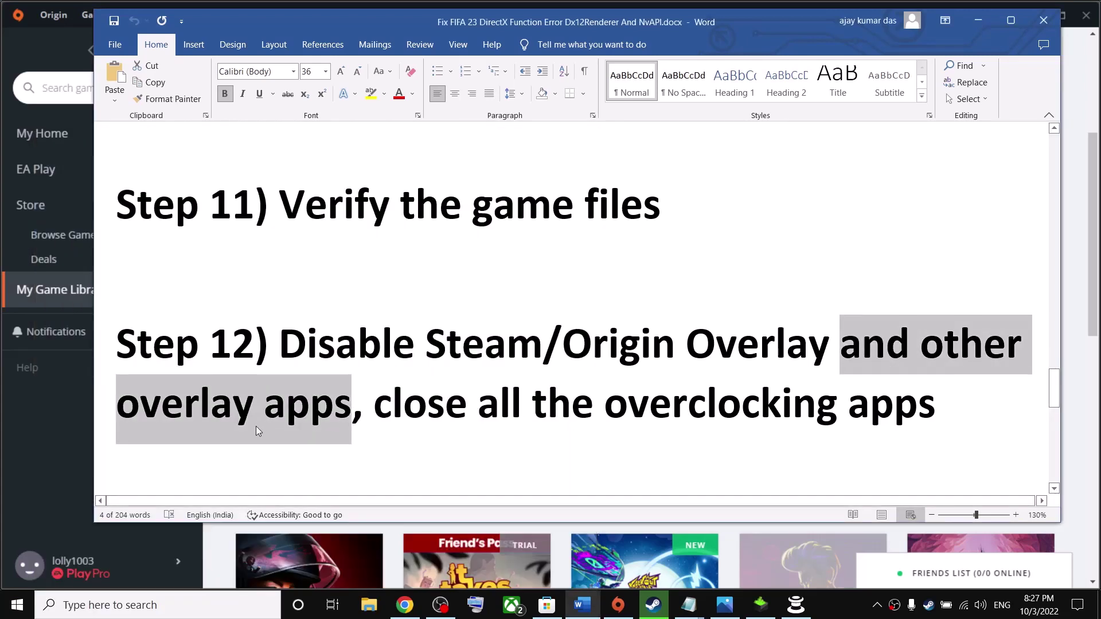
pyautogui.moveTo(376, 404); pyautogui.dragTo(936, 404)
pyautogui.click(165, 606)
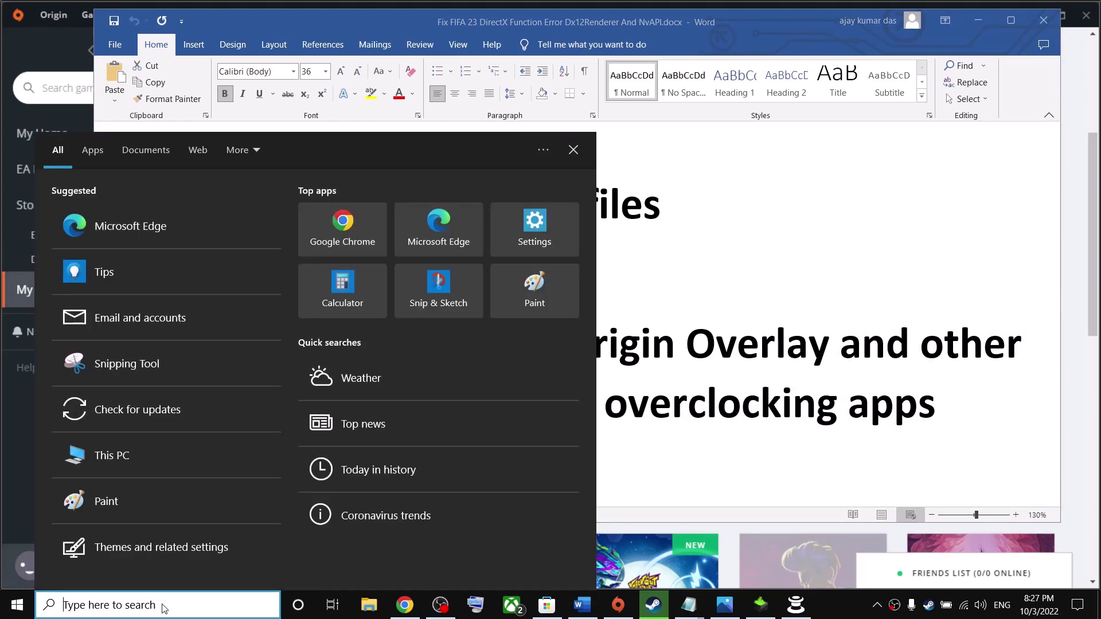
pyautogui.write('msi after')
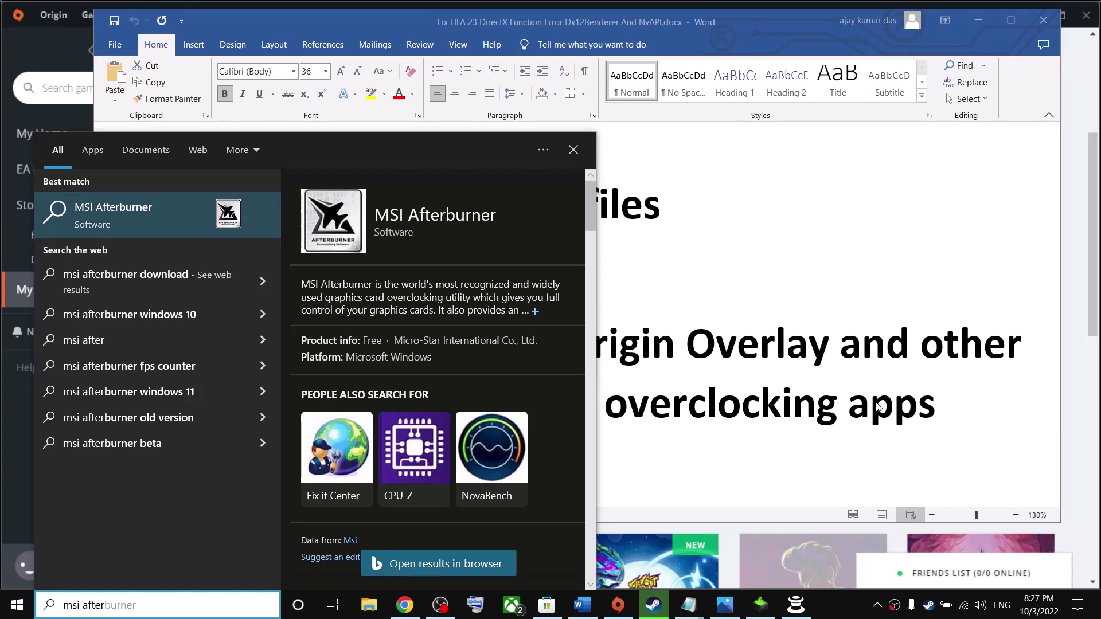
pyautogui.click(633, 417)
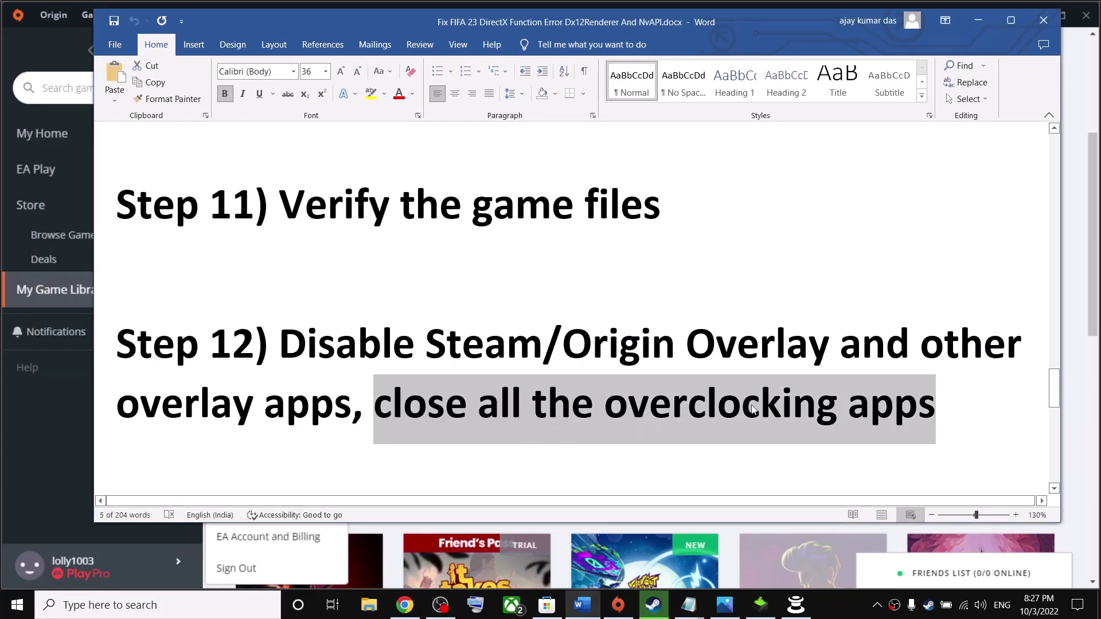
# Highlight Step 13's advice to disconnect multiple monitors and unplug USB devices, then maximize Word.
pyautogui.scroll(-3, 332, 344)
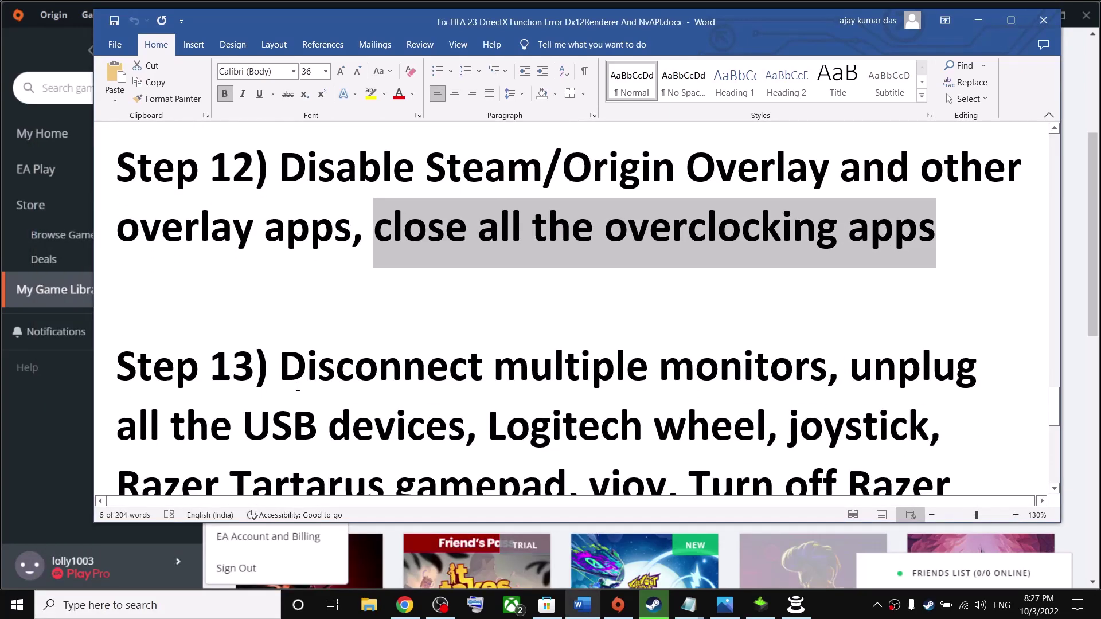
pyautogui.moveTo(281, 367); pyautogui.dragTo(728, 368)
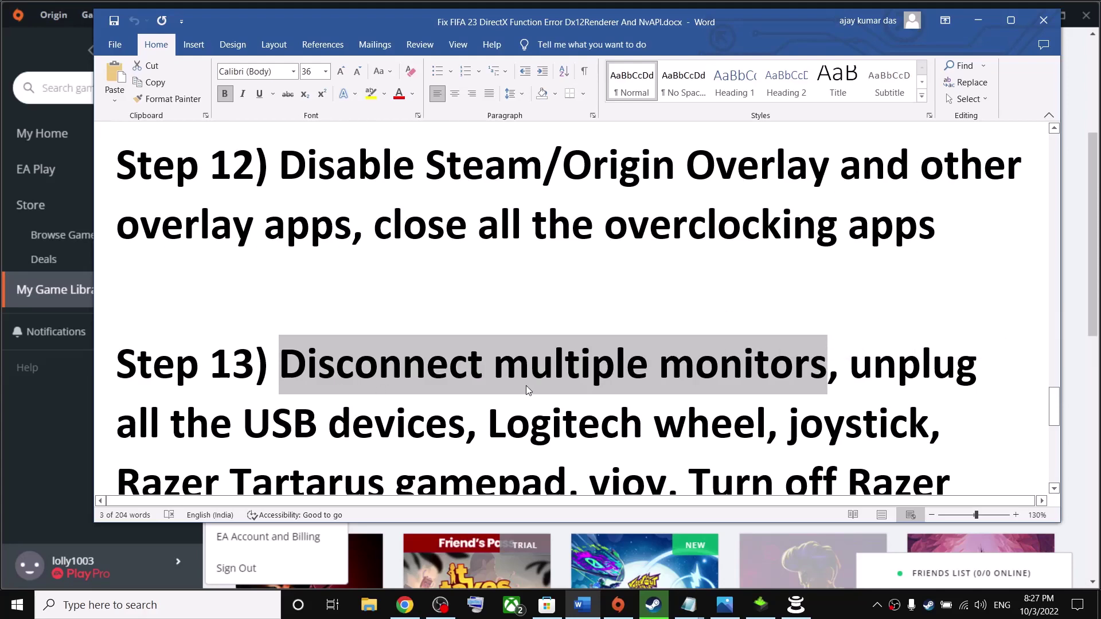
pyautogui.scroll(-1, 525, 385)
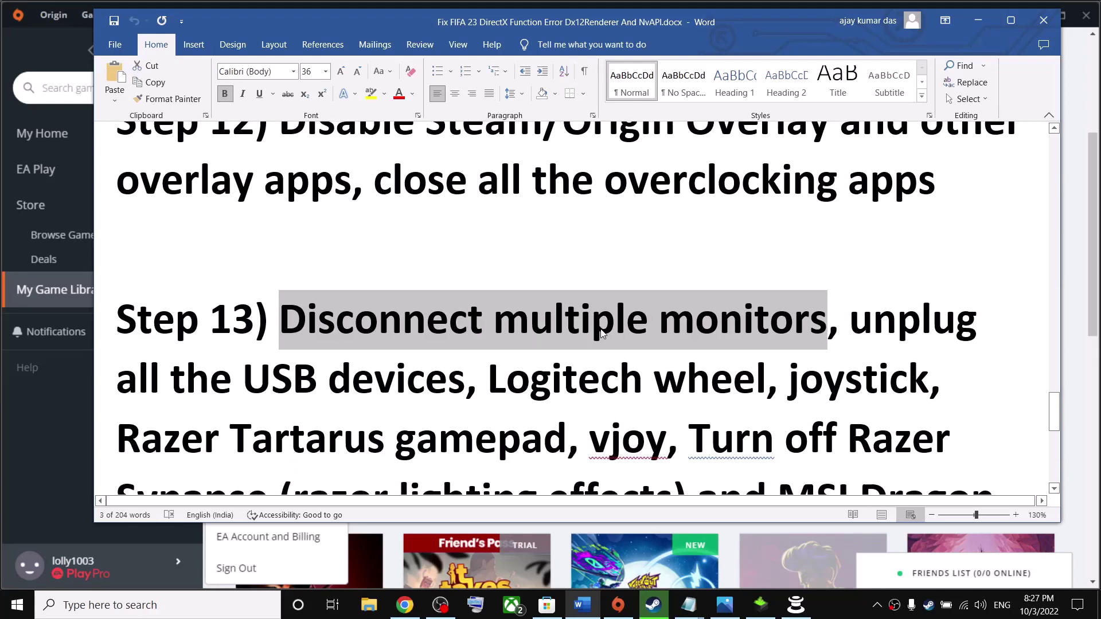
pyautogui.moveTo(851, 320); pyautogui.dragTo(465, 381)
pyautogui.click(1010, 20)
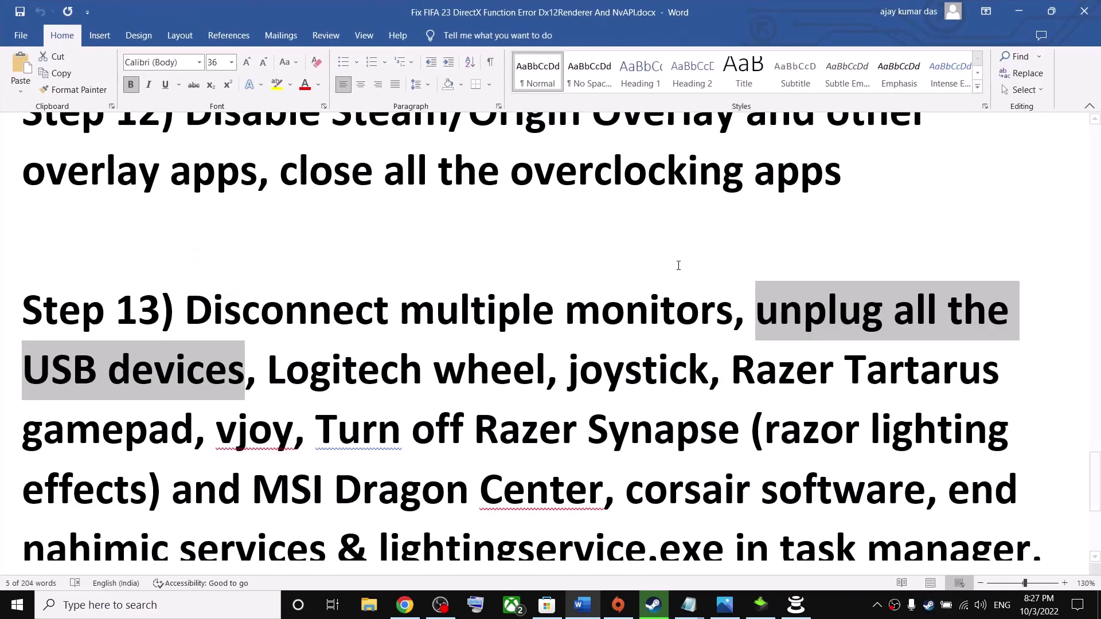
# Highlight the list of devices to unplug and the background software to turn off.
pyautogui.scroll(-2, 306, 394)
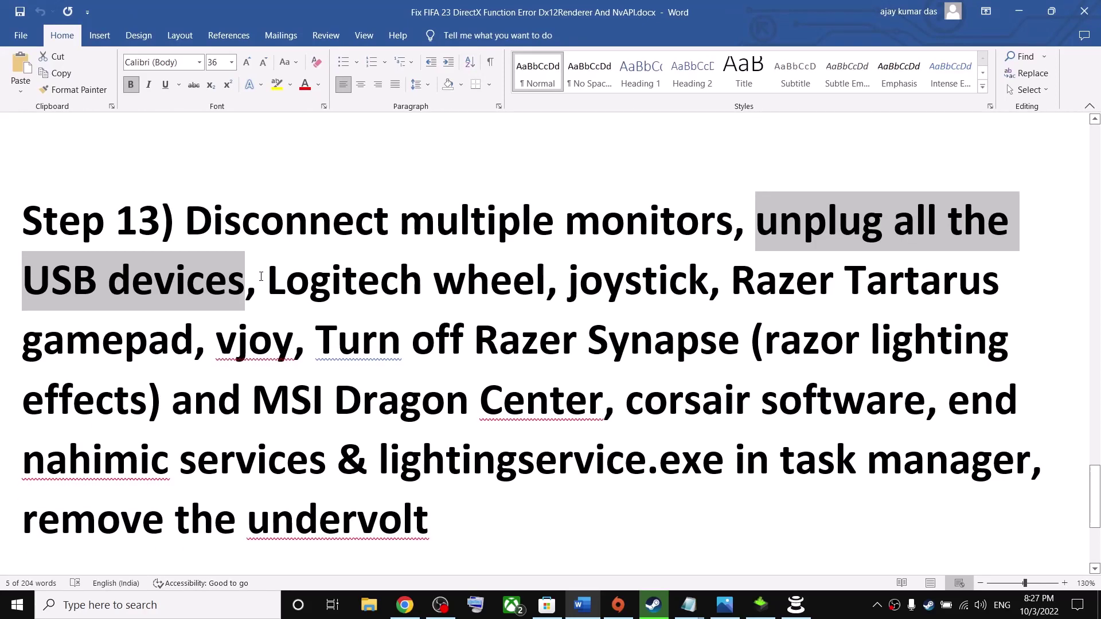
pyautogui.moveTo(246, 280); pyautogui.dragTo(601, 292)
pyautogui.moveTo(299, 331); pyautogui.dragTo(1019, 447)
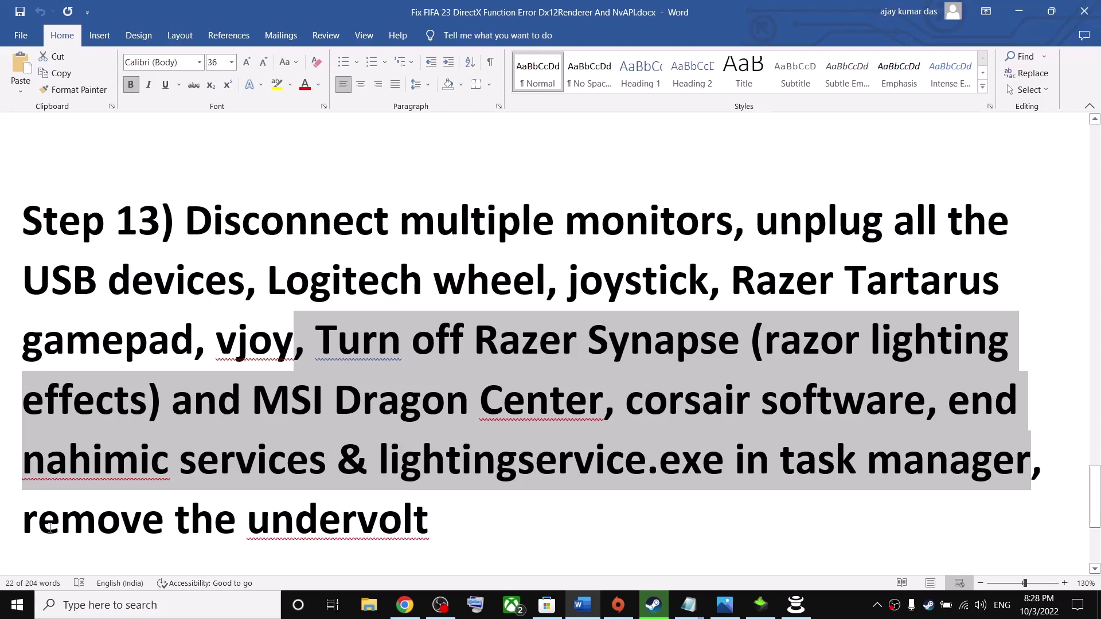
pyautogui.moveTo(50, 528); pyautogui.dragTo(429, 521)
pyautogui.scroll(-2, 660, 459)
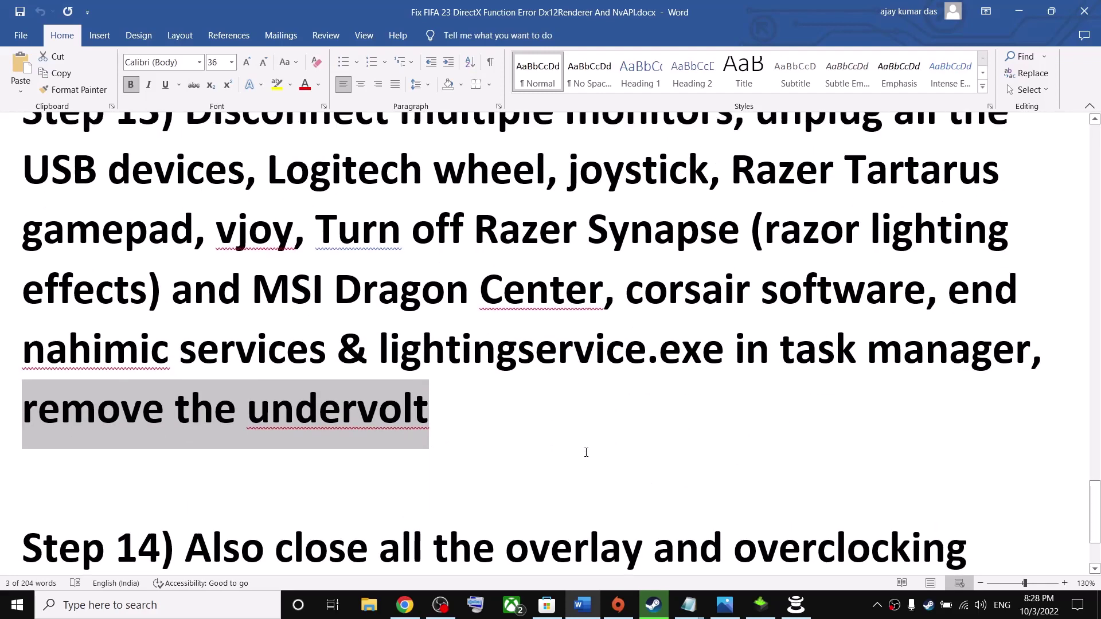
pyautogui.scroll(1, 586, 452)
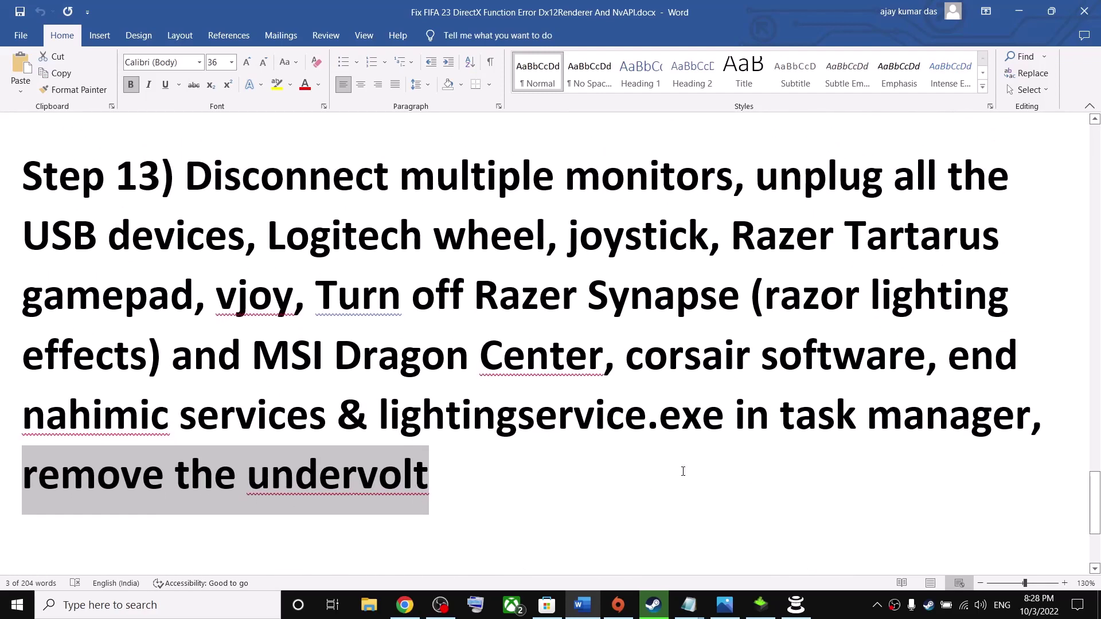
pyautogui.scroll(-3, 683, 471)
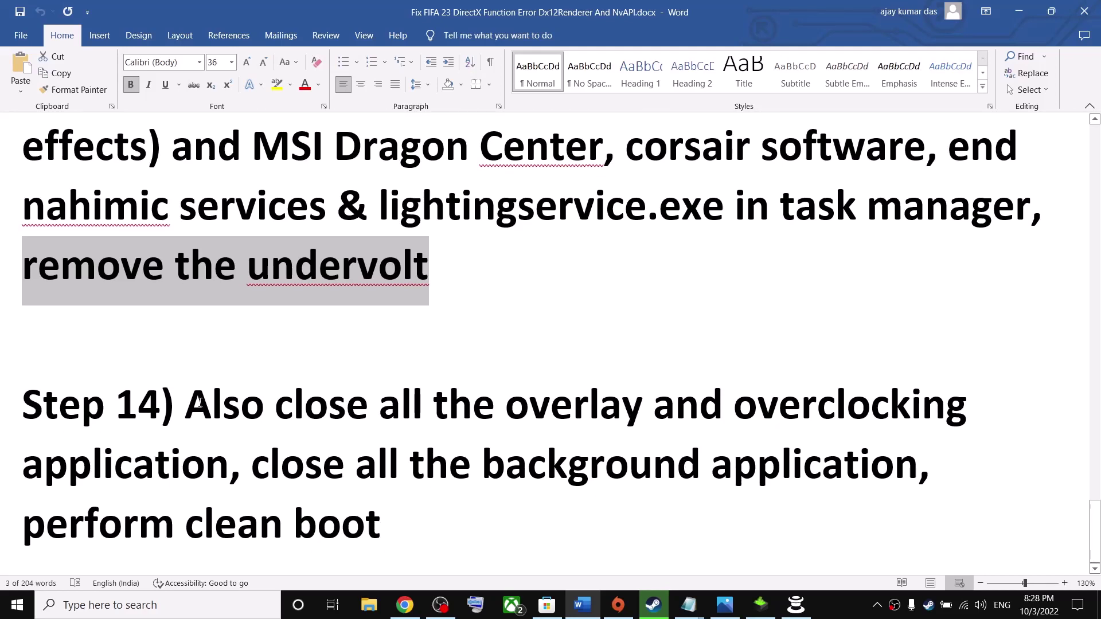
# Highlight Step 14's advice to close overlays and overclocking apps and perform a clean boot.
pyautogui.moveTo(185, 402); pyautogui.dragTo(633, 402)
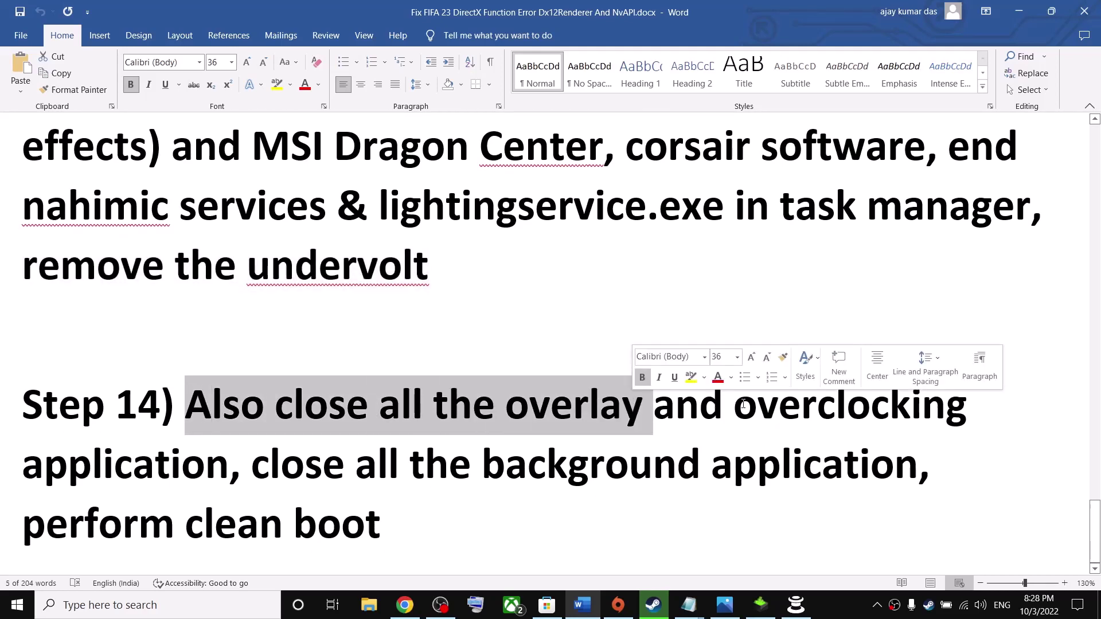
pyautogui.moveTo(735, 404); pyautogui.dragTo(934, 466)
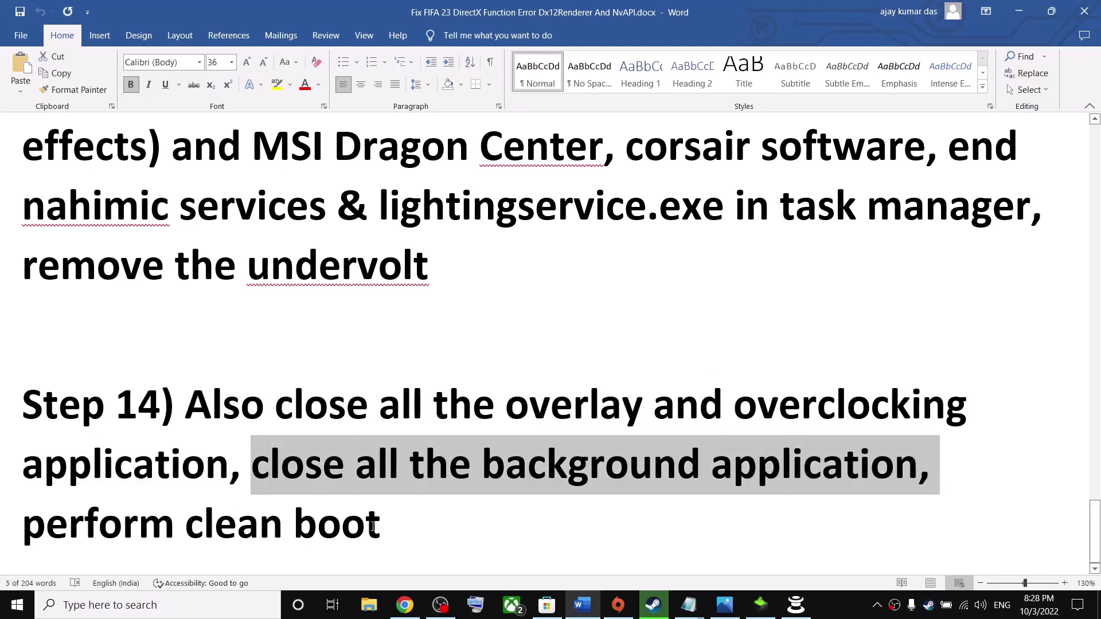
pyautogui.moveTo(373, 525); pyautogui.dragTo(23, 526)
pyautogui.click(205, 613)
# Launch System Configuration, hide Microsoft services, disable all others, apply, and exit without restarting.
pyautogui.write('system')
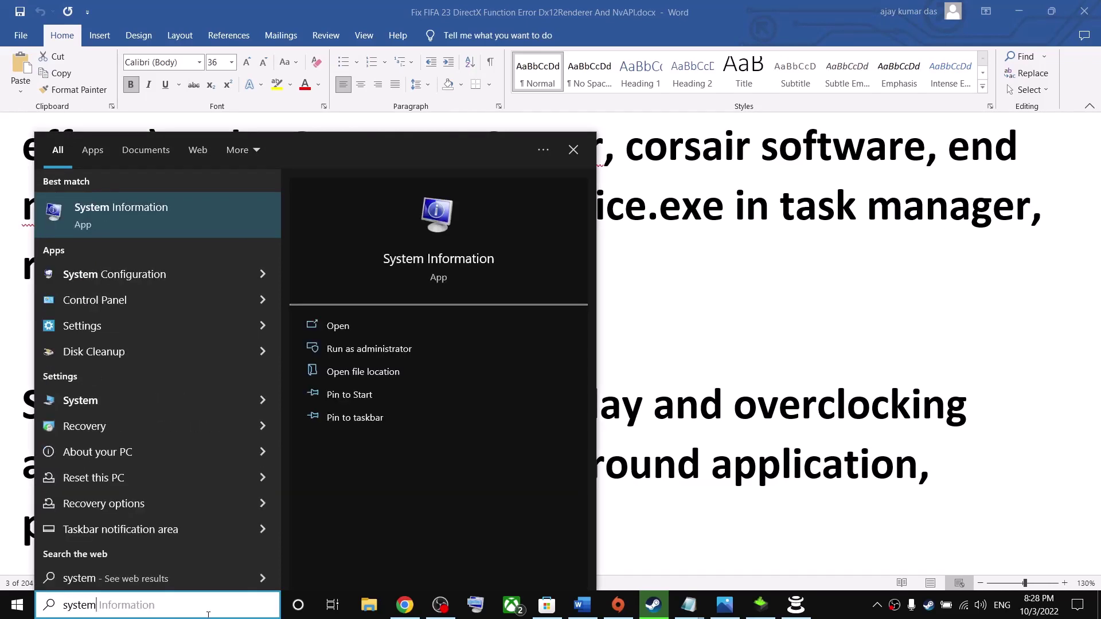
pyautogui.write(' configuration')
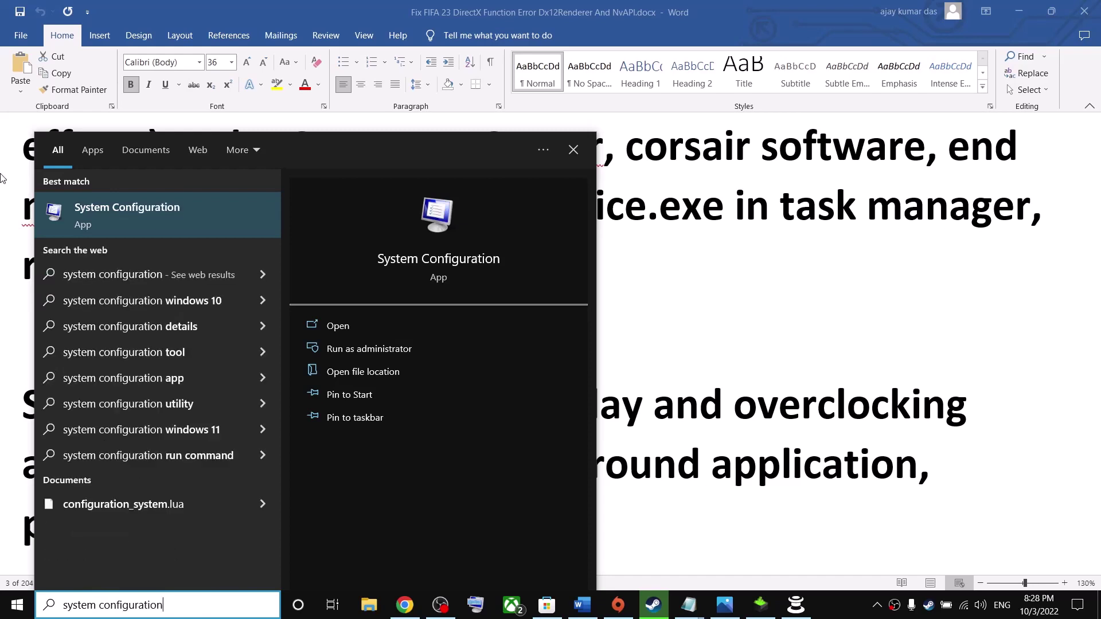
pyautogui.press('Return')
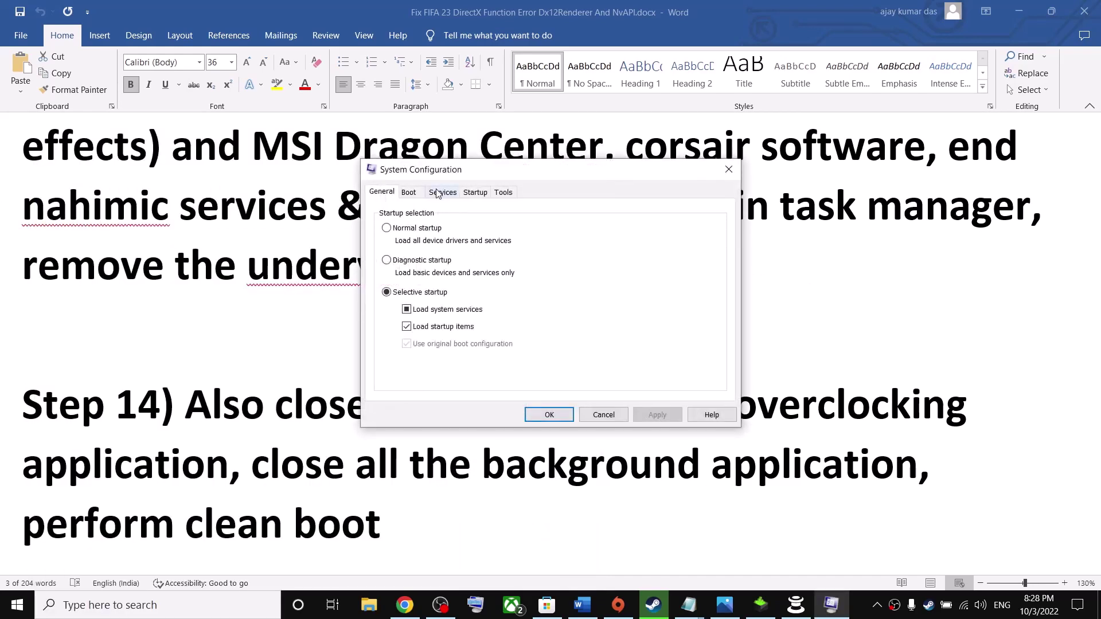
pyautogui.click(448, 191)
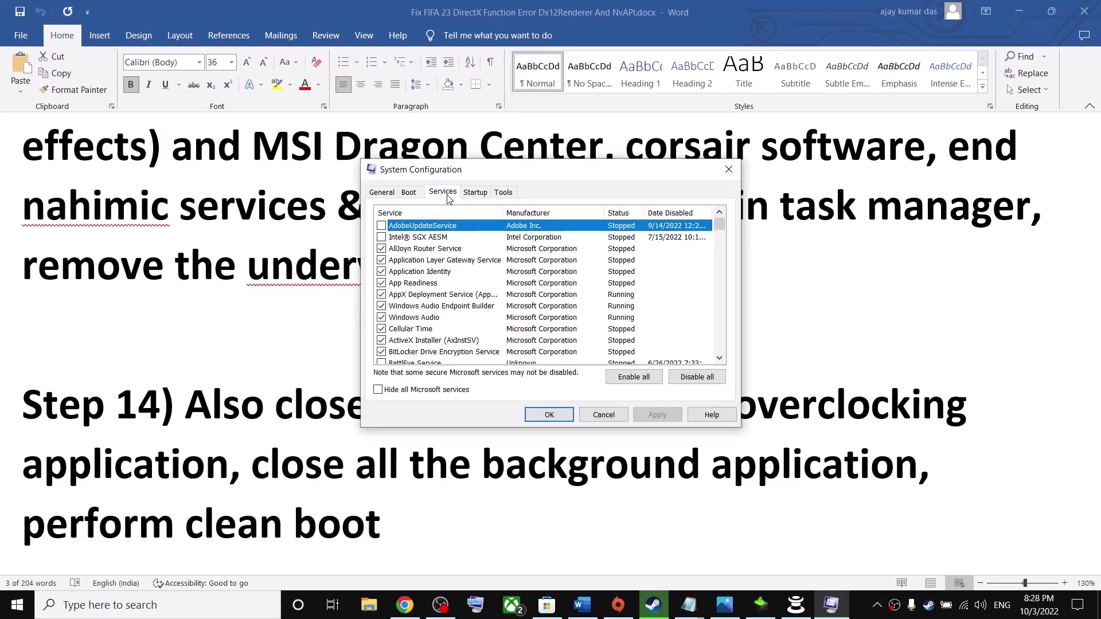
pyautogui.click(378, 390)
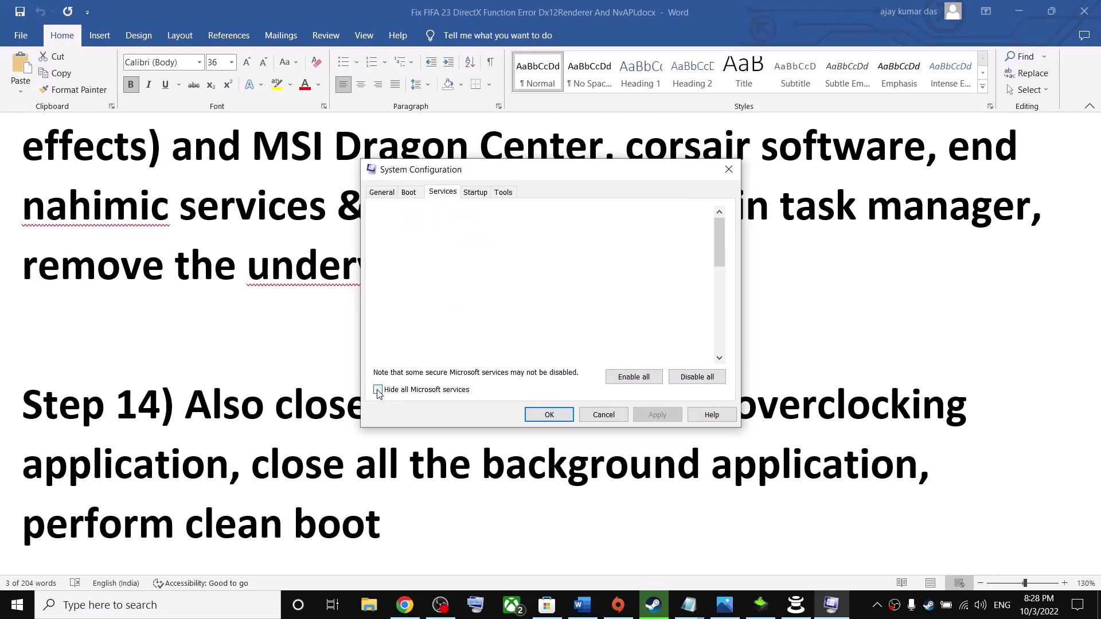
pyautogui.click(696, 377)
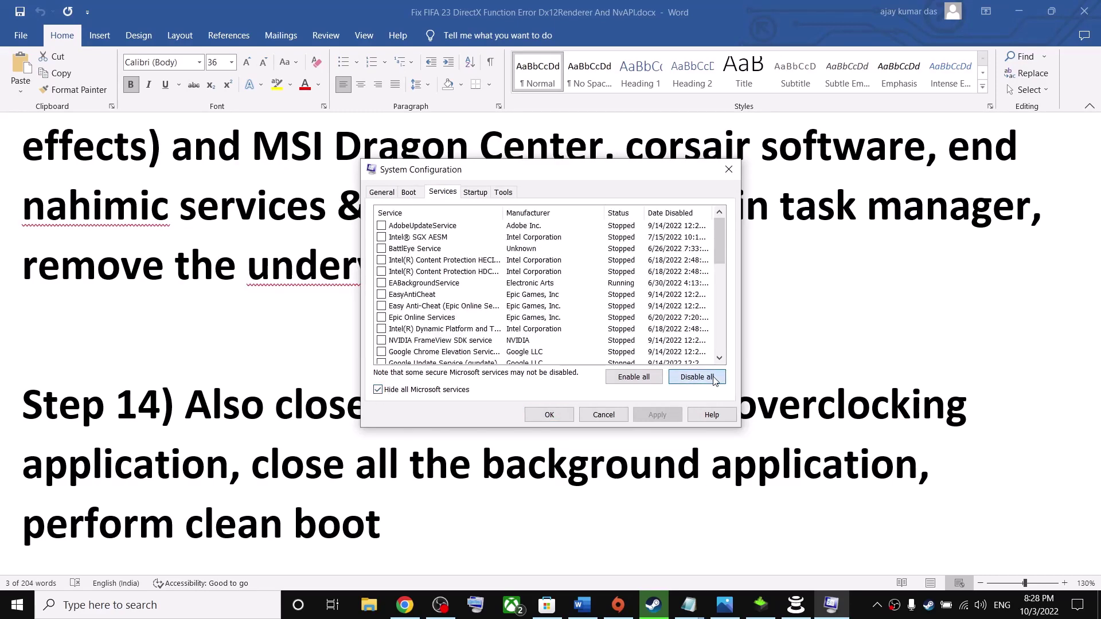
pyautogui.click(651, 415)
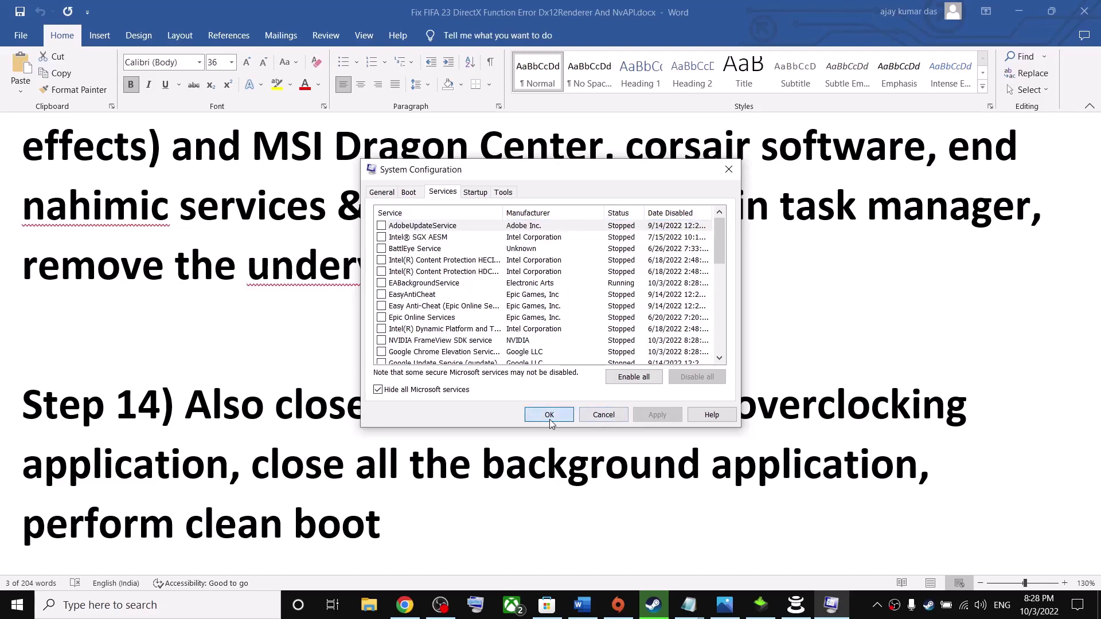
pyautogui.click(548, 414)
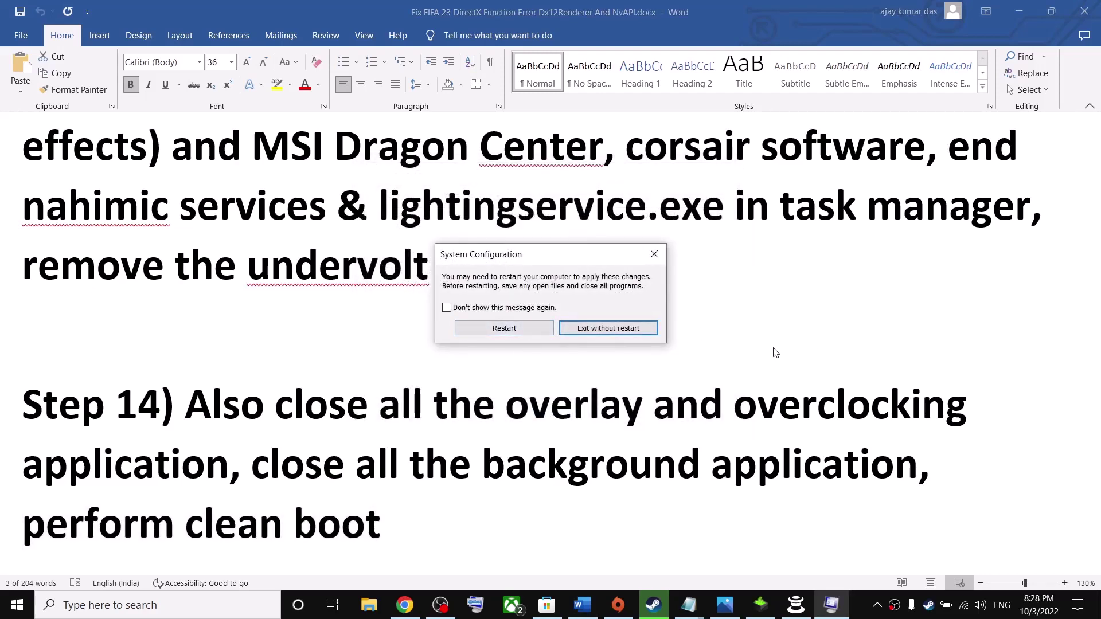
pyautogui.press('Escape')
# Briefly view the FIFA 23 DirectX error screenshot, then return to Steam's FIFA 23 library page.
pyautogui.click(655, 616)
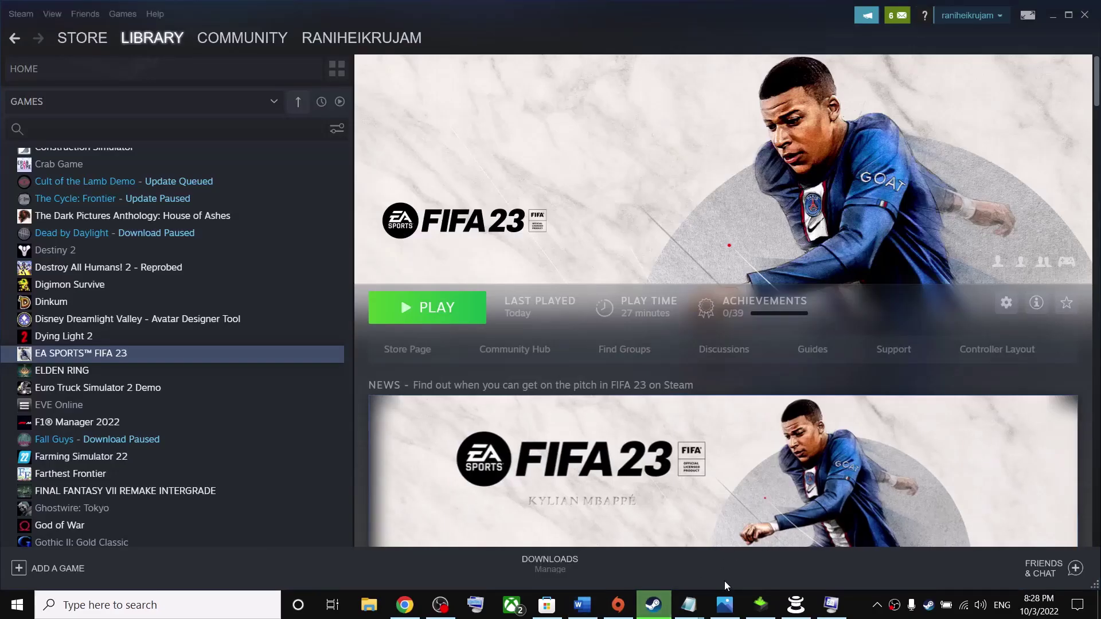
pyautogui.click(721, 612)
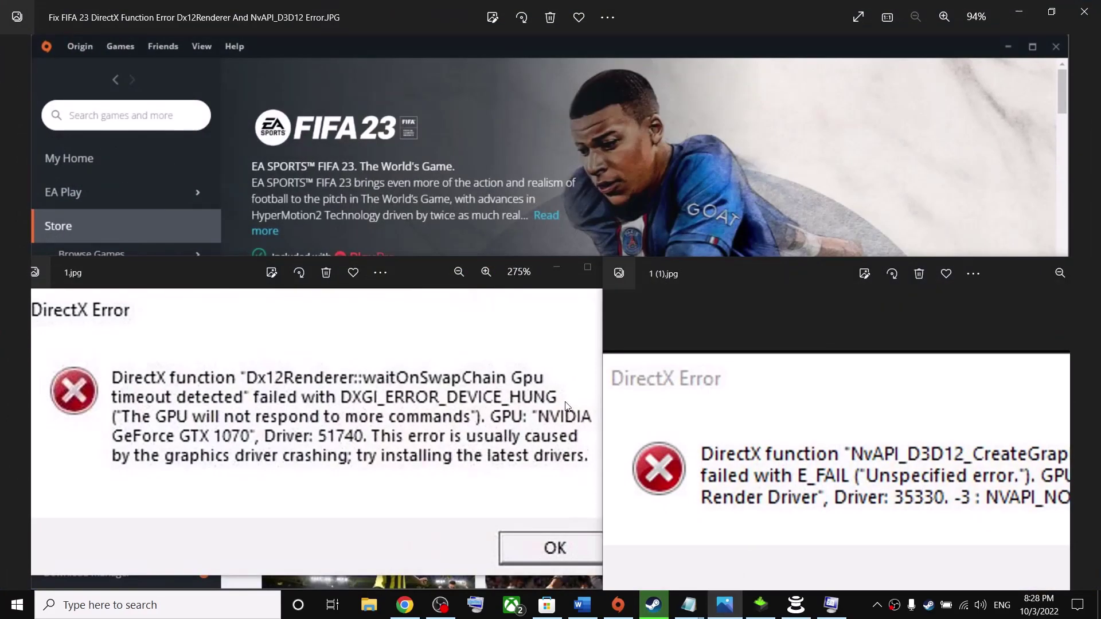
pyautogui.click(1018, 12)
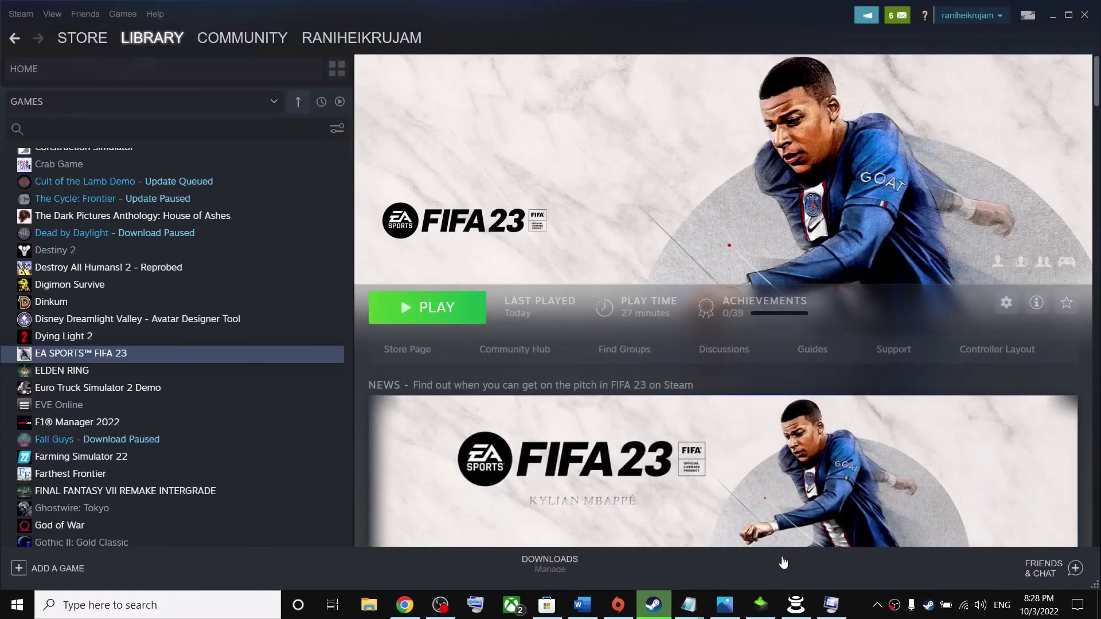